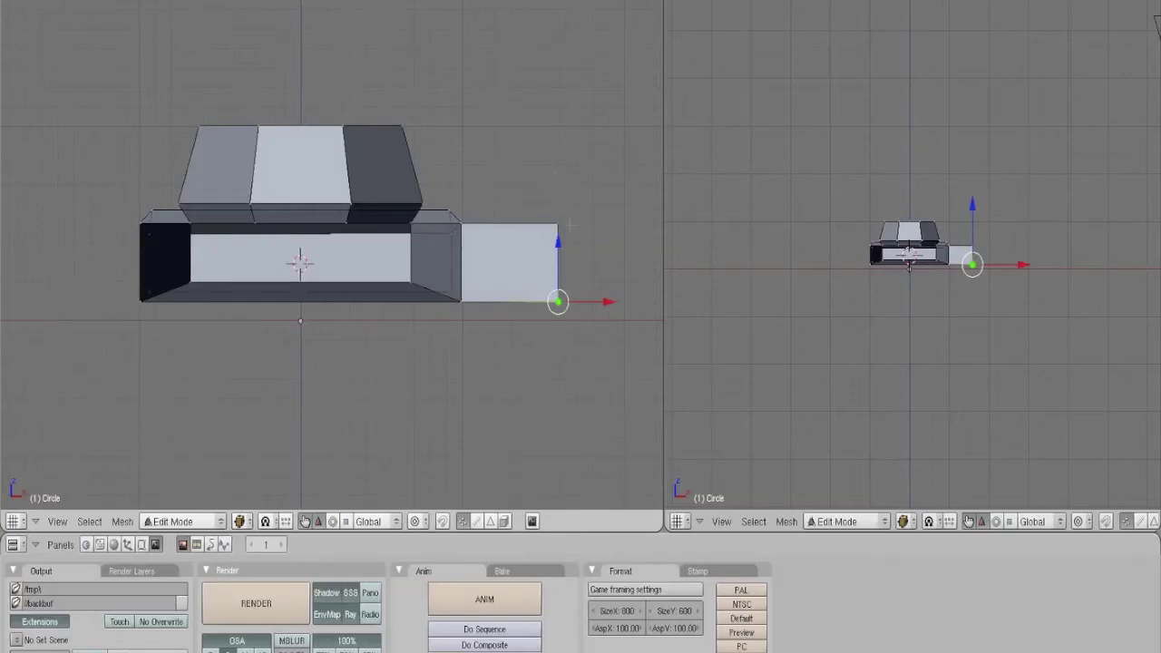
- Shorten the extension on the body's +X side by moving its end-face vertices inward along X
key("g")
left_click(585, 301)
key("ctrl+z")
left_click_drag(554, 338, 609, 301, "ctrl")
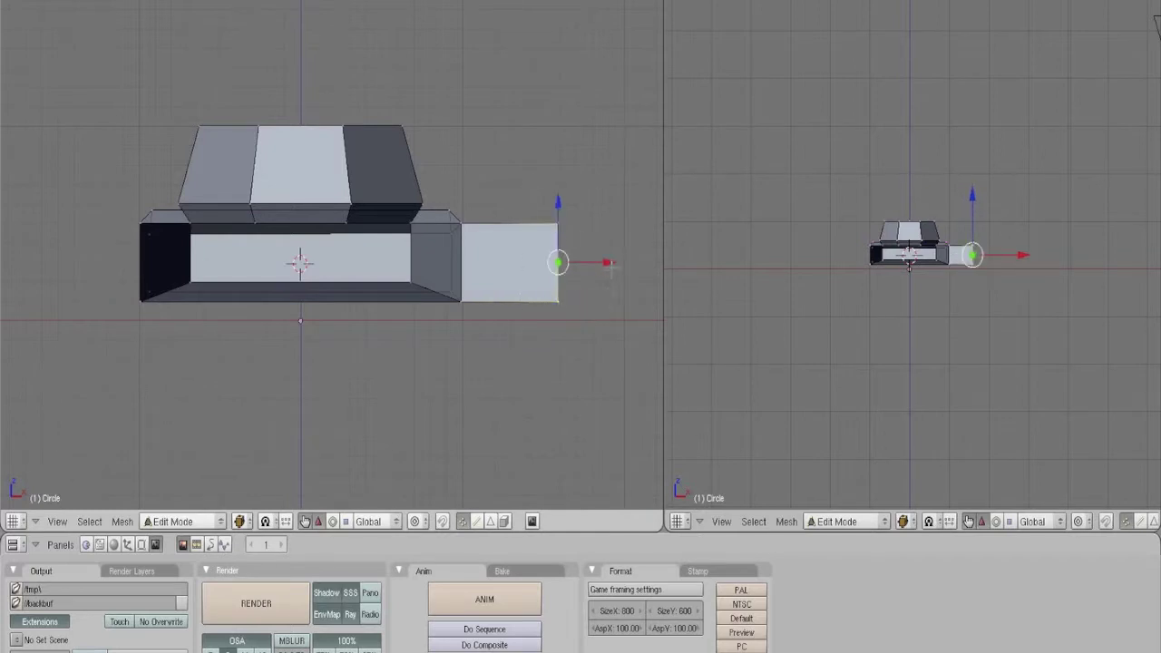
key("g")
left_click(573, 268)
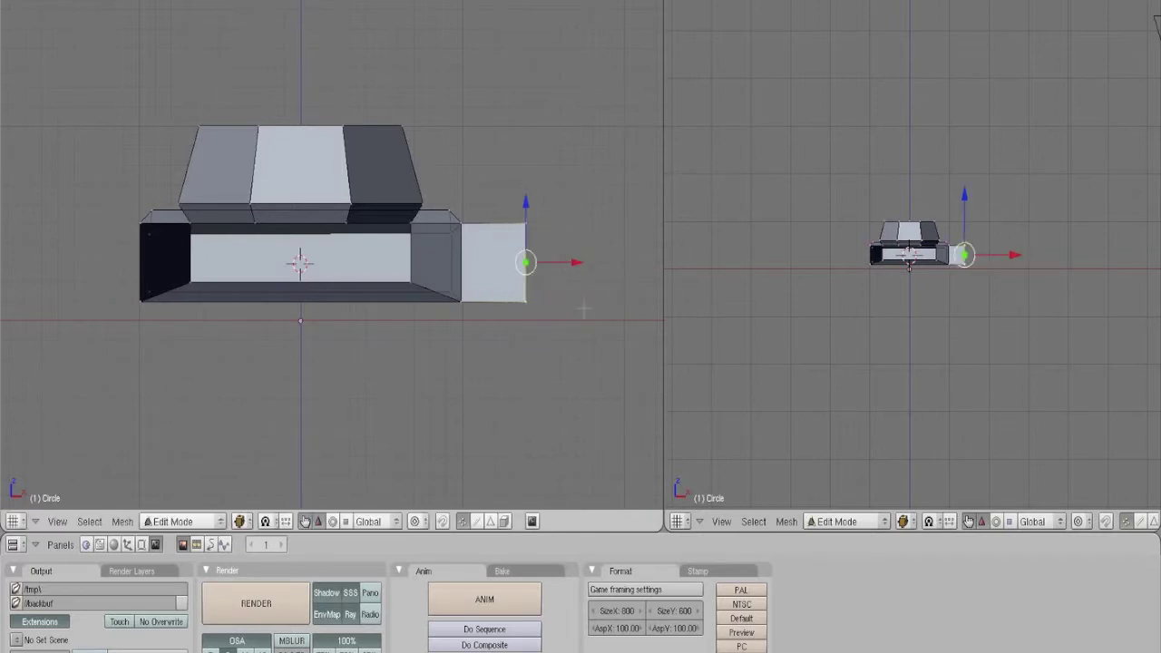
- Extrude the end face of the +X extension outward by about 0.11 along X
middle_click_drag(566, 297, 464, 252, "shift")
scroll(528, 278, "up", 3)
left_click_drag(448, 136, 435, 419, "ctrl")
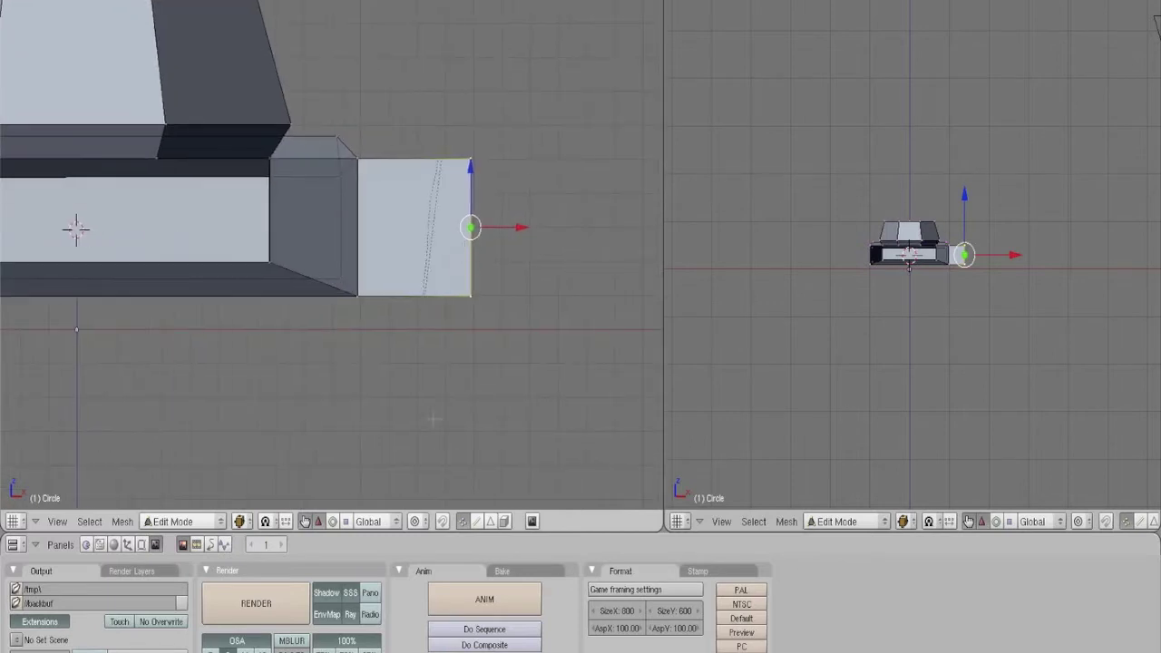
key("e")
left_click(501, 222)
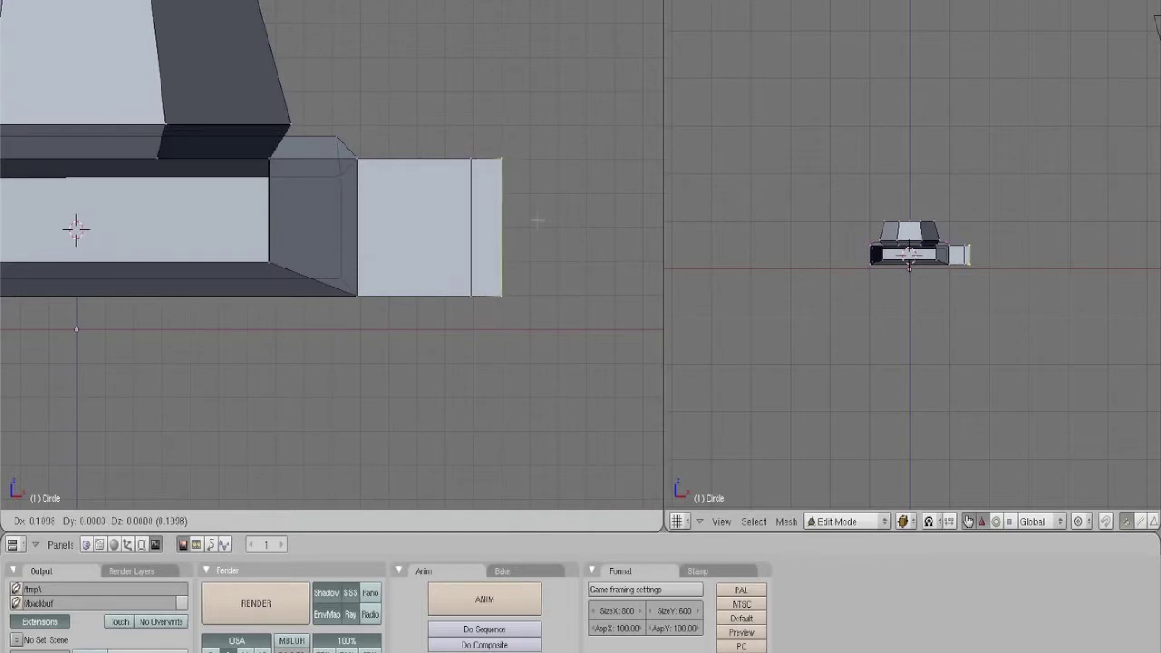
left_click(537, 220)
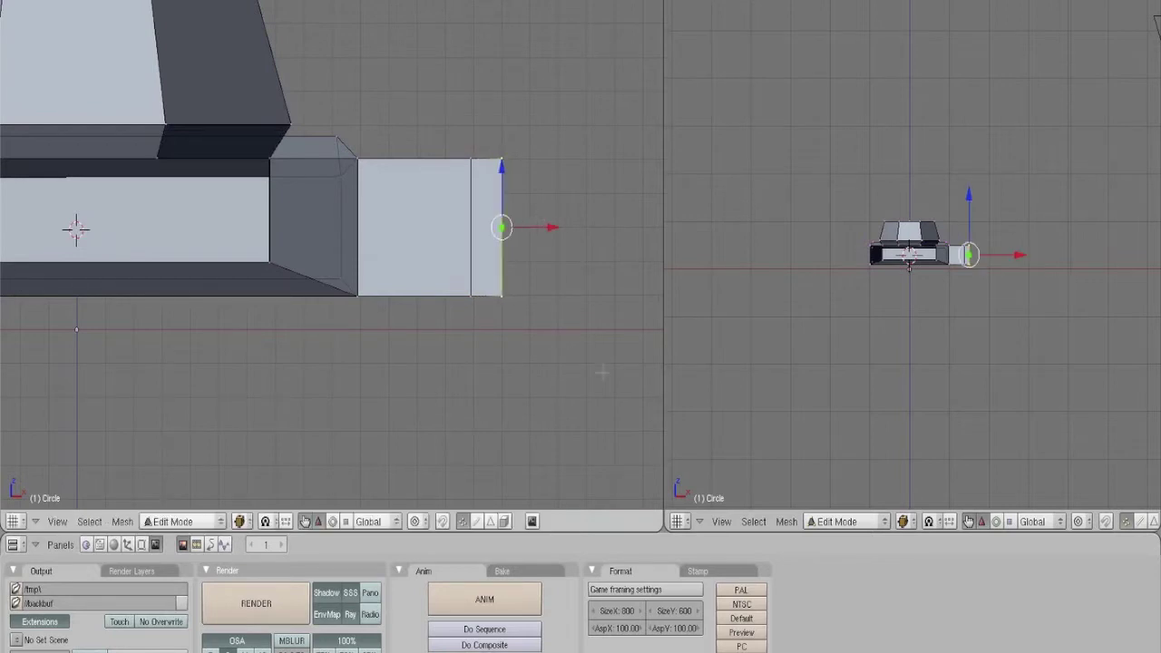
- Taper the extruded tip by scaling its end face to about 0.49 along Z
key("s")
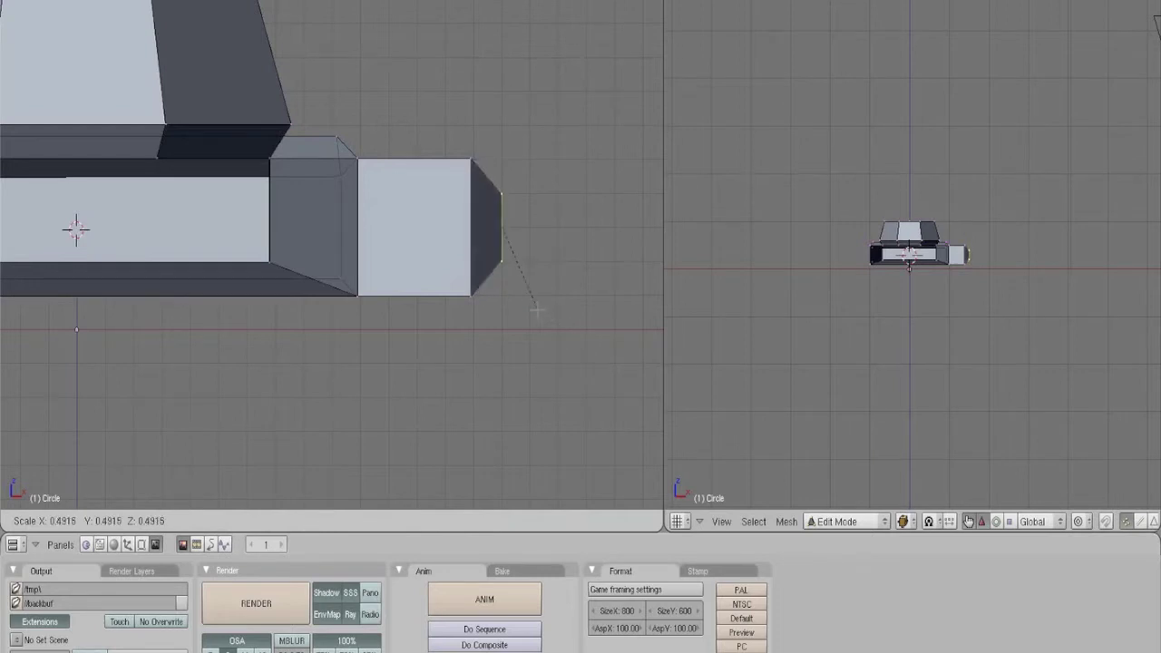
key("z")
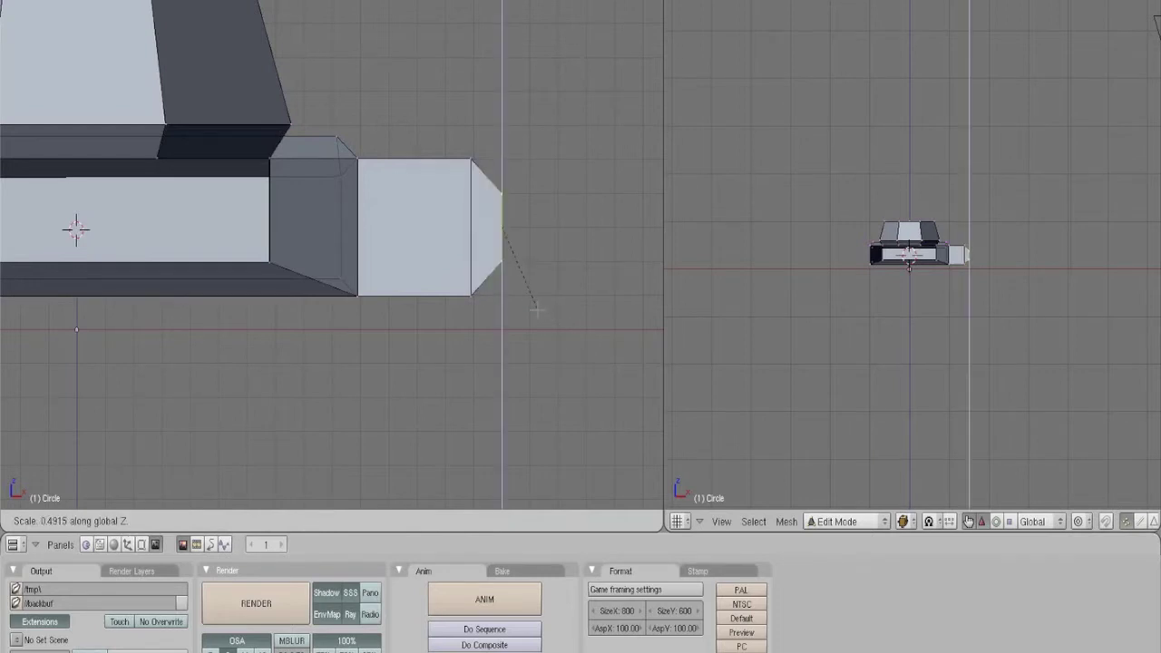
left_click(537, 310)
- Fill the gap on the underside of the +X tip with a face between its four lower vertices
middle_click_drag(551, 285, 426, 247)
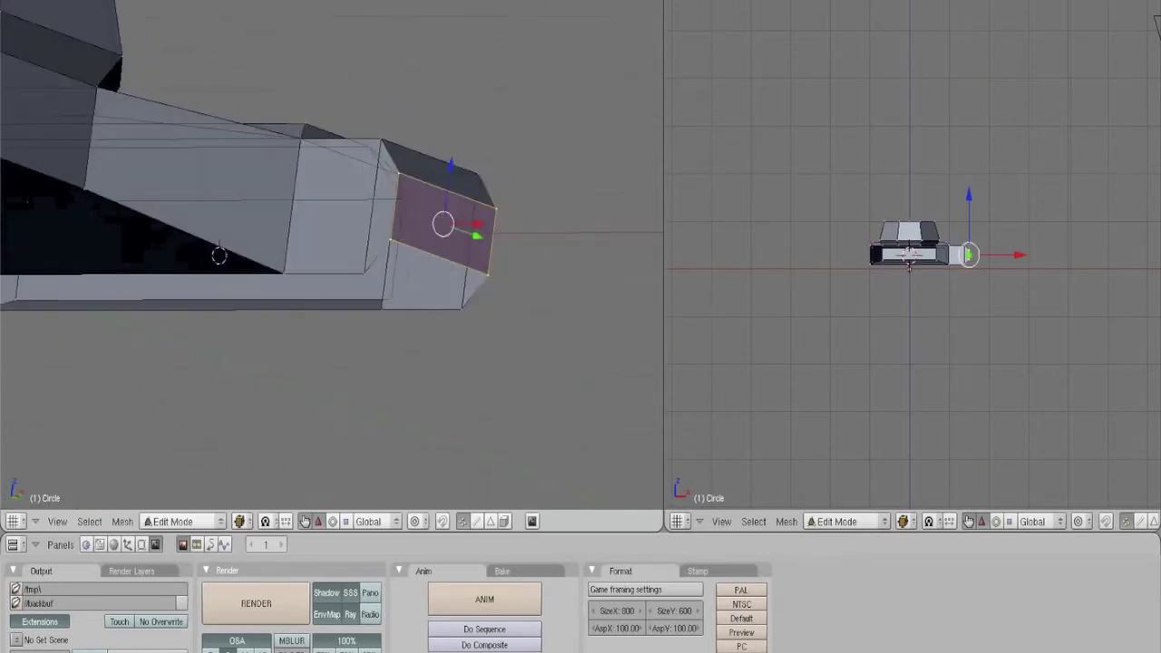
middle_click_drag(408, 277, 300, 214)
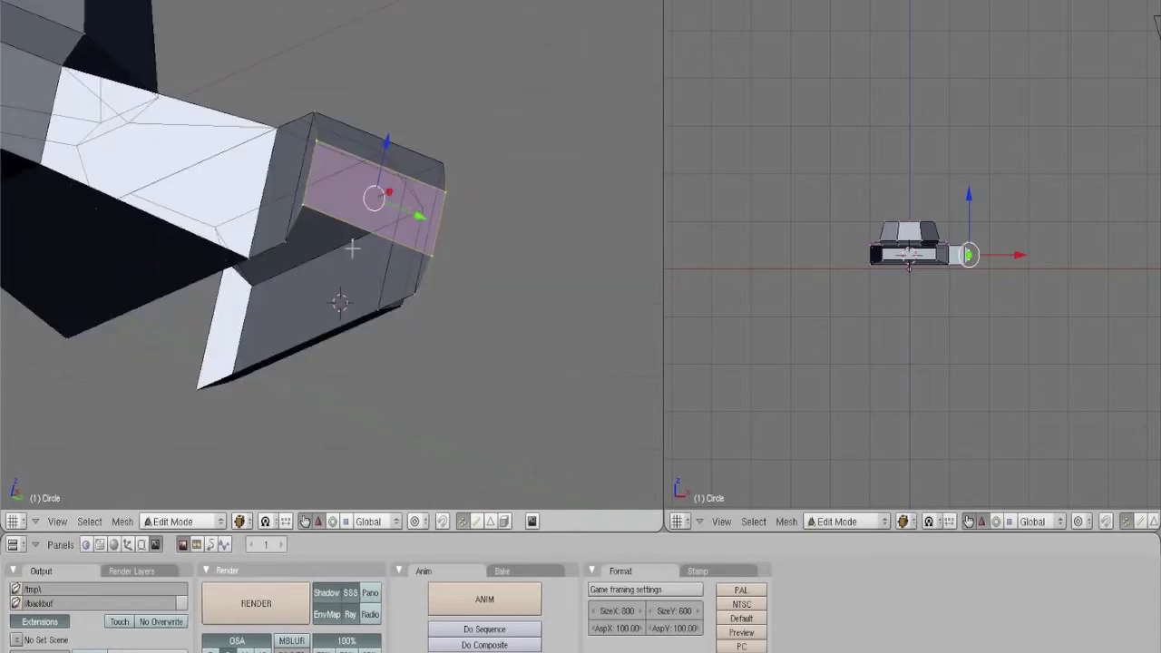
right_click(285, 243)
right_click(430, 260, "shift")
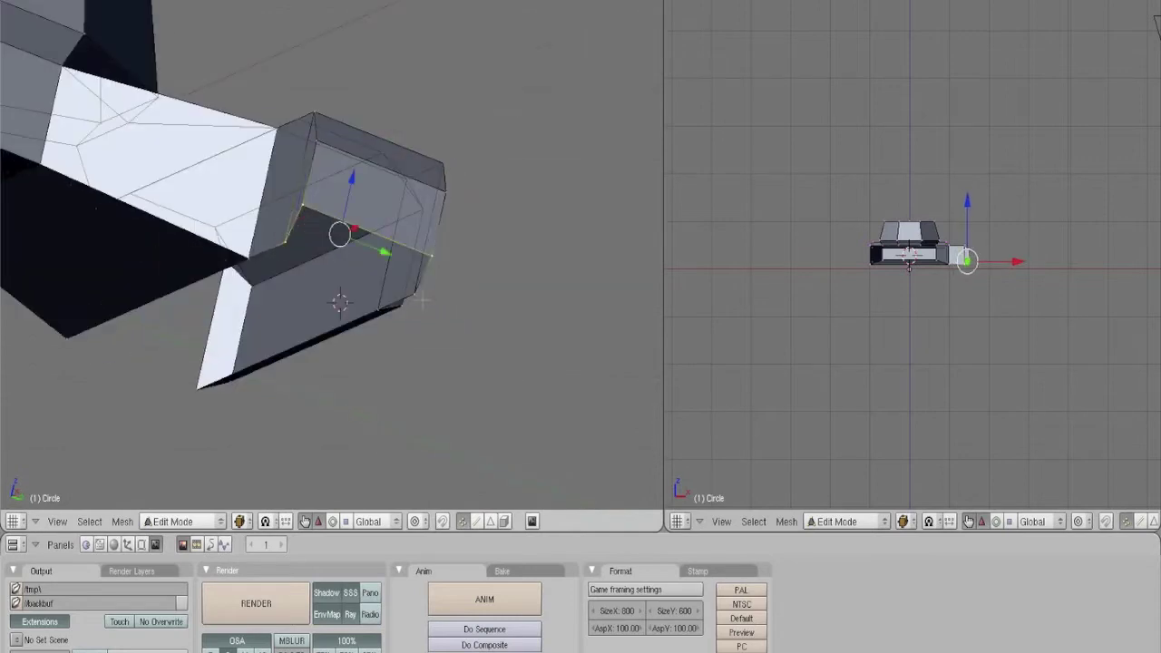
right_click(429, 301, "shift")
key("f")
- Select the four corner vertices of the end face on the body's -X side
middle_click_drag(480, 270, 307, 252)
scroll(313, 255, "down", 3)
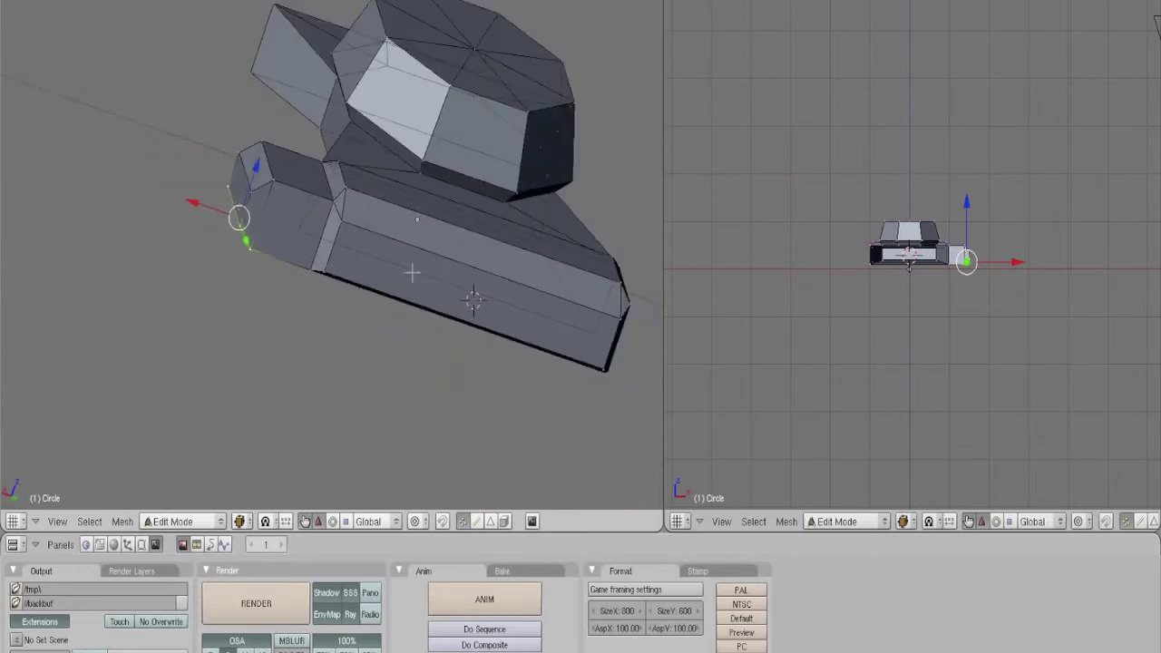
middle_click_drag(412, 273, 391, 191)
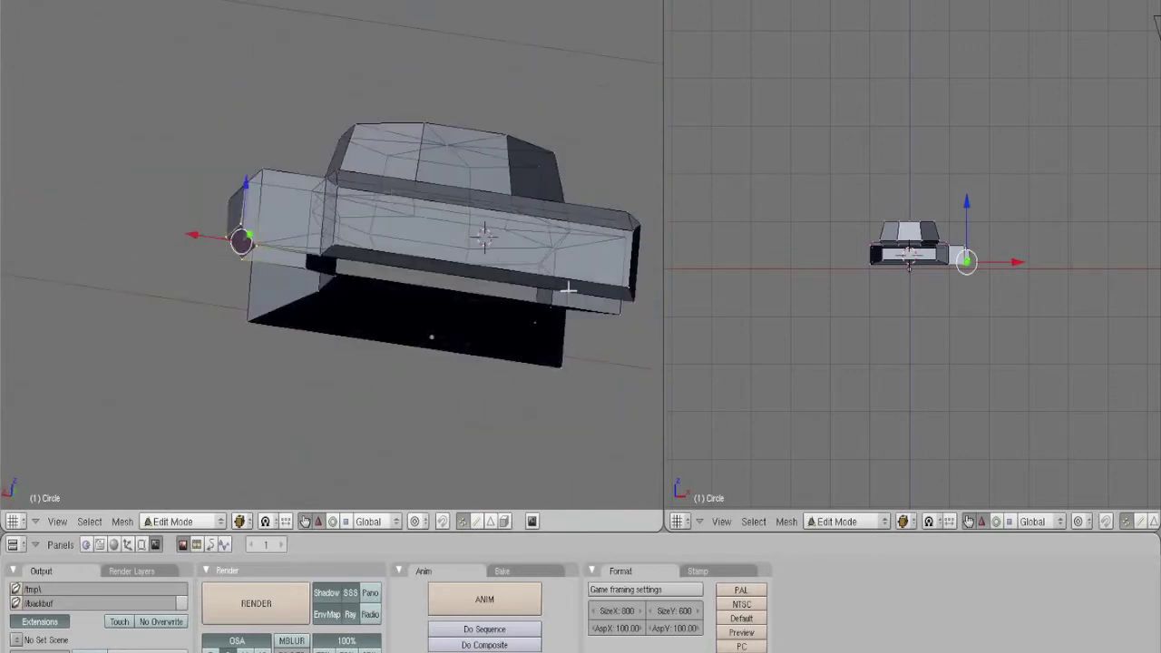
middle_click_drag(569, 290, 542, 295)
key("KP_1")
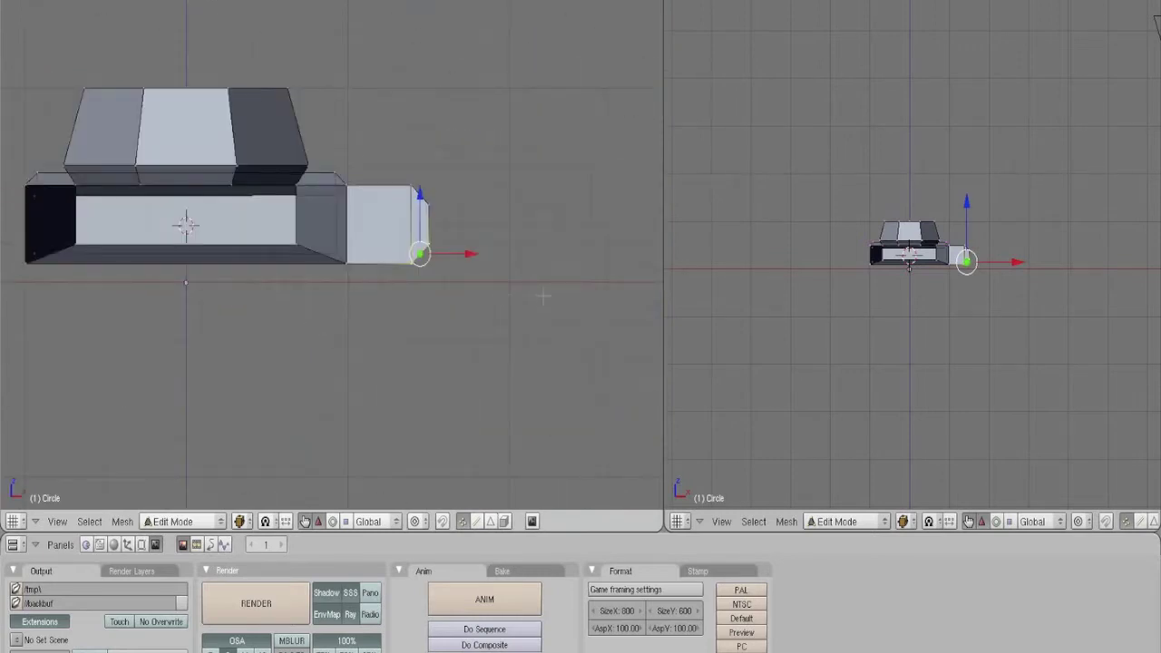
middle_click_drag(253, 269, 271, 254, "shift")
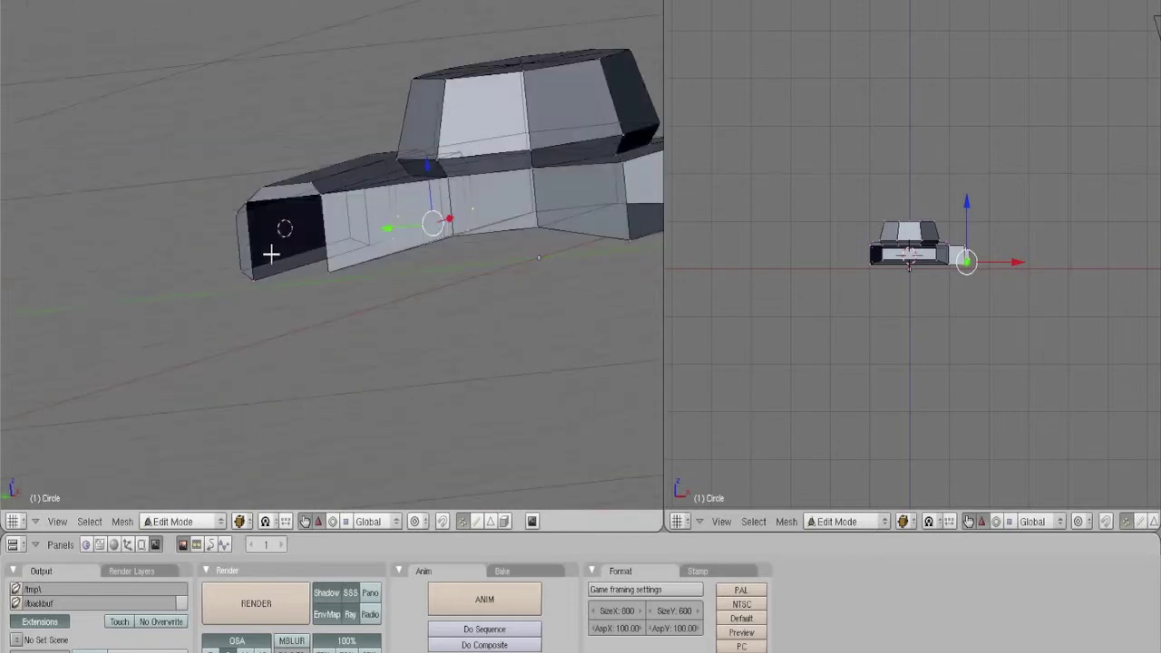
right_click(250, 205)
right_click(320, 202, "shift")
right_click(332, 266, "shift")
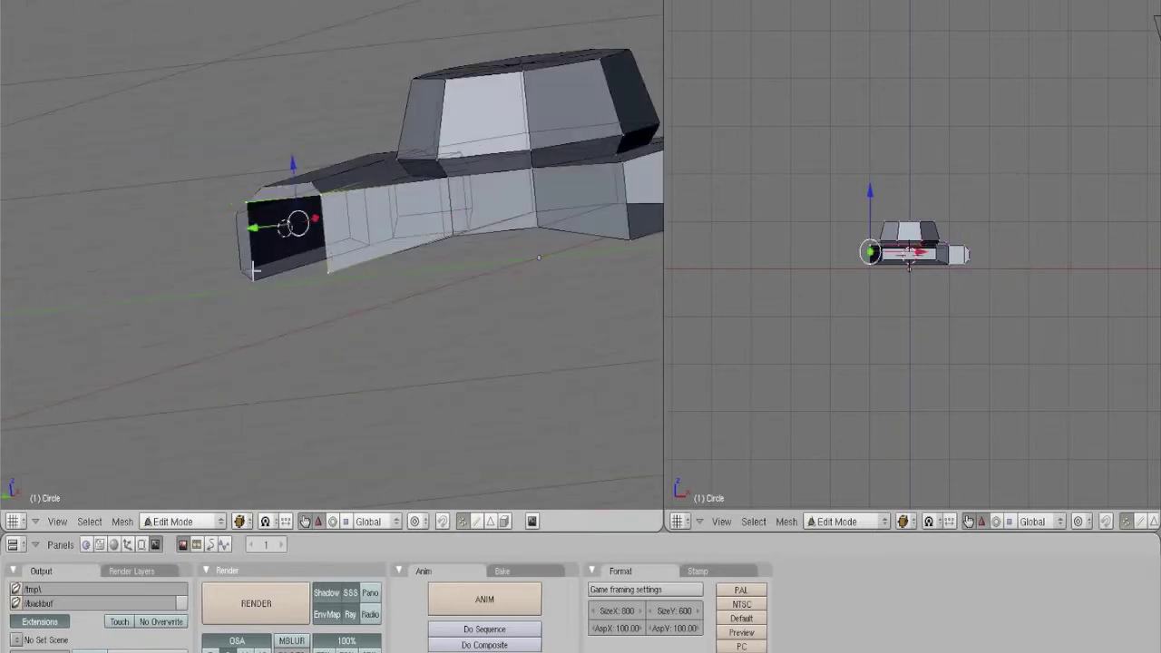
right_click(256, 275, "shift")
- Render the current frame to check the model, then inspect it in side view
left_click(294, 605)
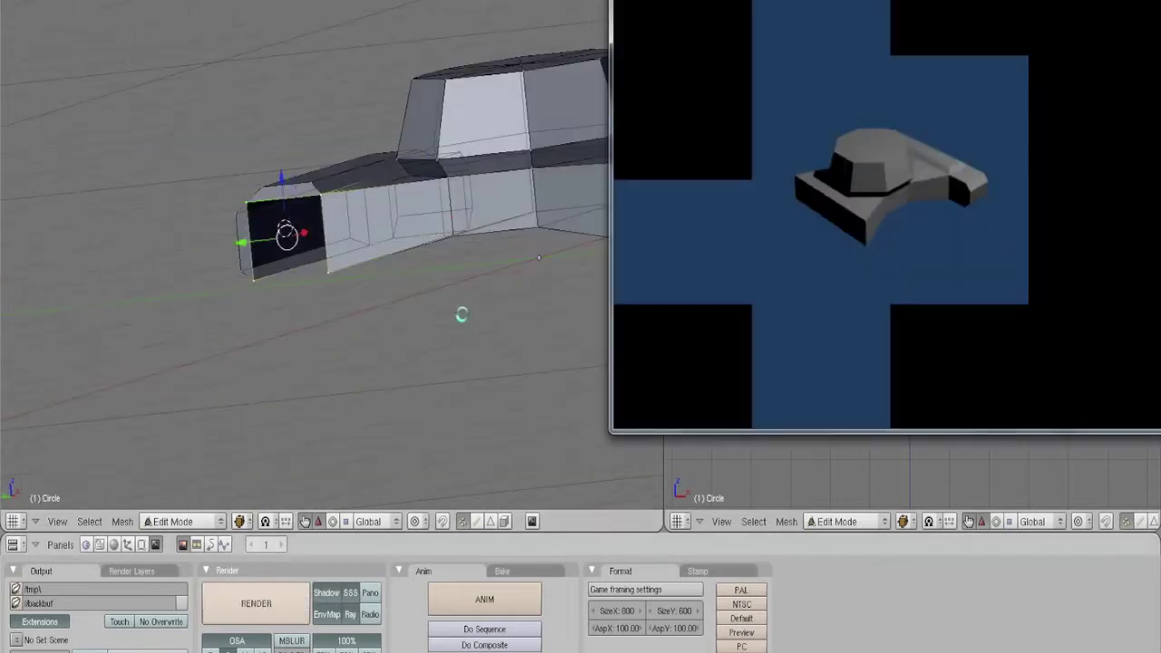
key("Escape")
scroll(375, 214, "down", 4)
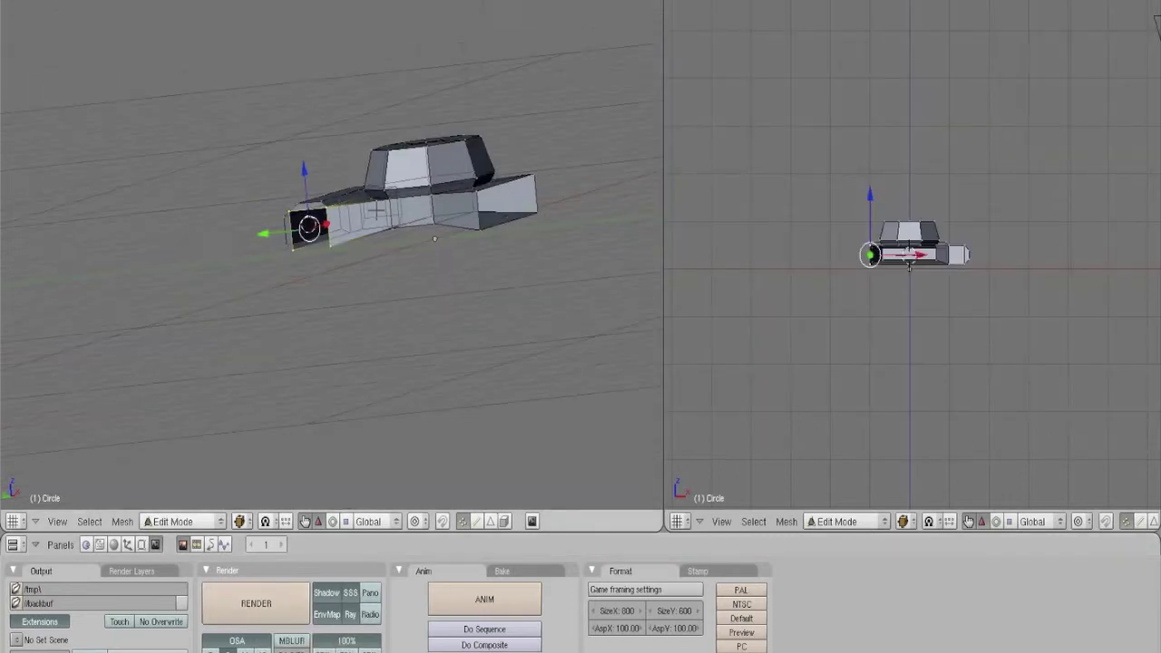
key("KP_3")
scroll(334, 213, "up", 4)
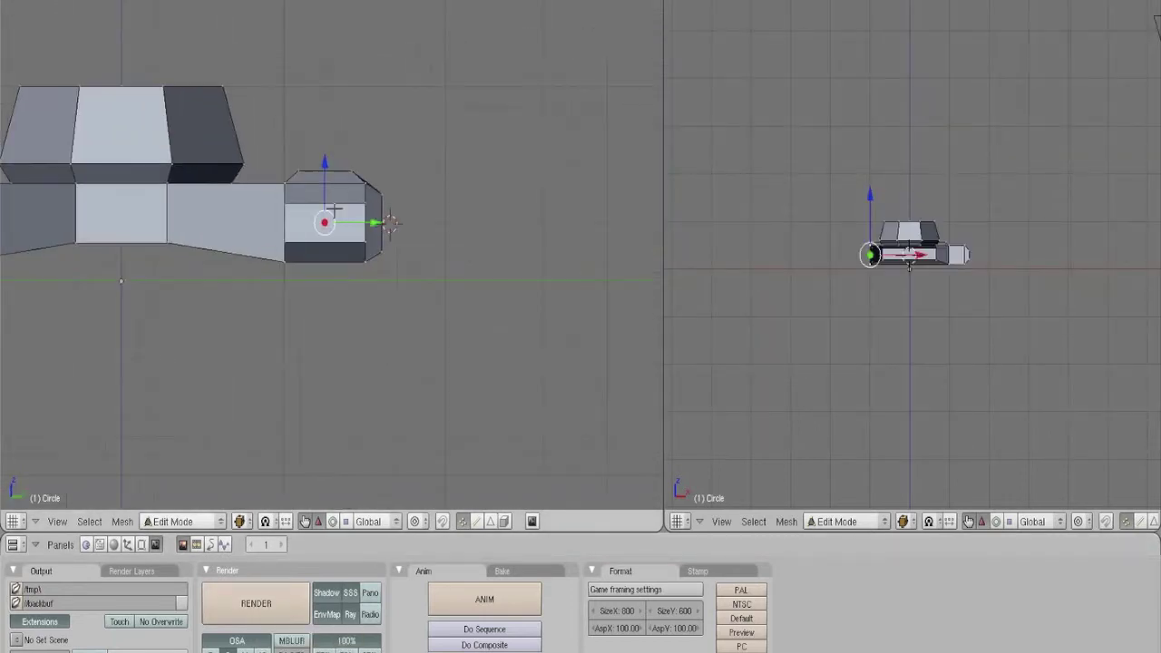
- Extrude the selected -X end face outward by 0.3 along X, snapped to the grid
key("KP_1")
middle_click_drag(313, 292, 481, 342, "shift")
scroll(476, 343, "up", 2)
scroll(475, 340, "up", 1)
key("e")
left_click(449, 340)
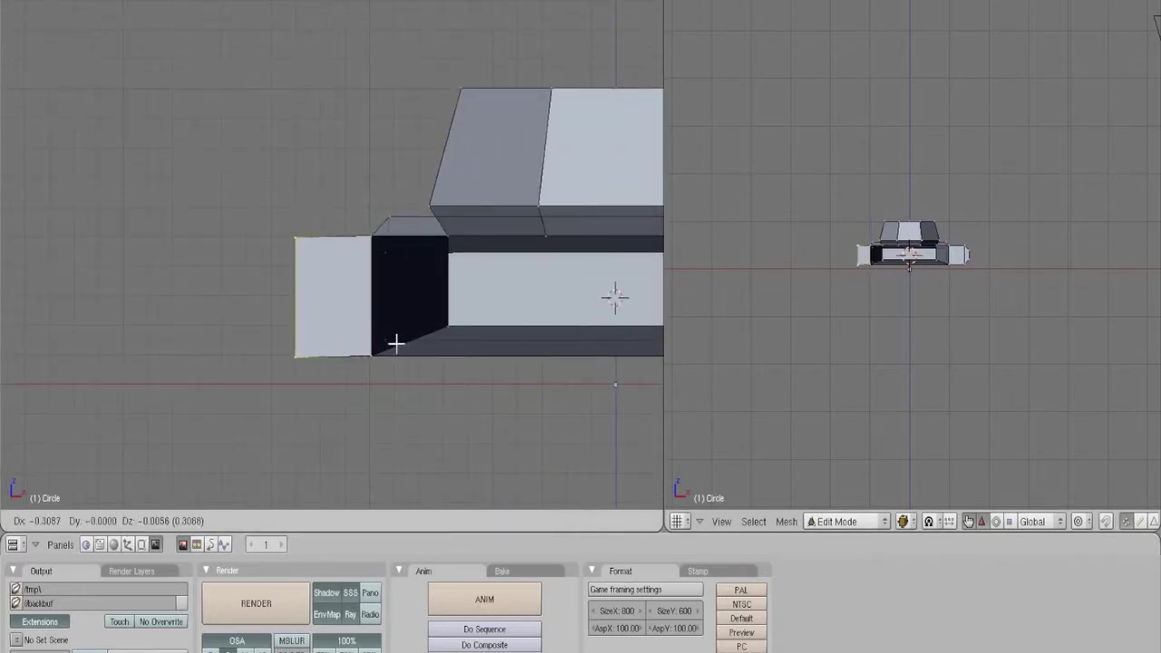
key("ctrl")
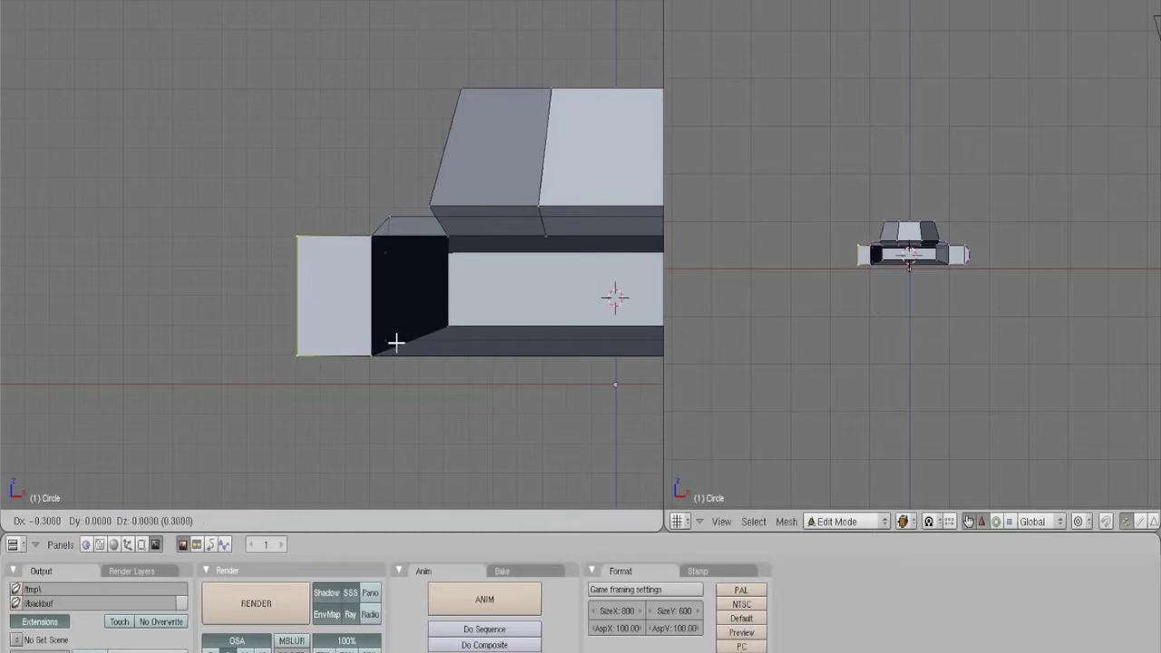
left_click(396, 343)
- Select the tapered tip of the +X extension and move it inward by about 0.09 along X
scroll(488, 354, "down", 5)
middle_click_drag(488, 354, 417, 335, "shift")
scroll(514, 231, "up", 2)
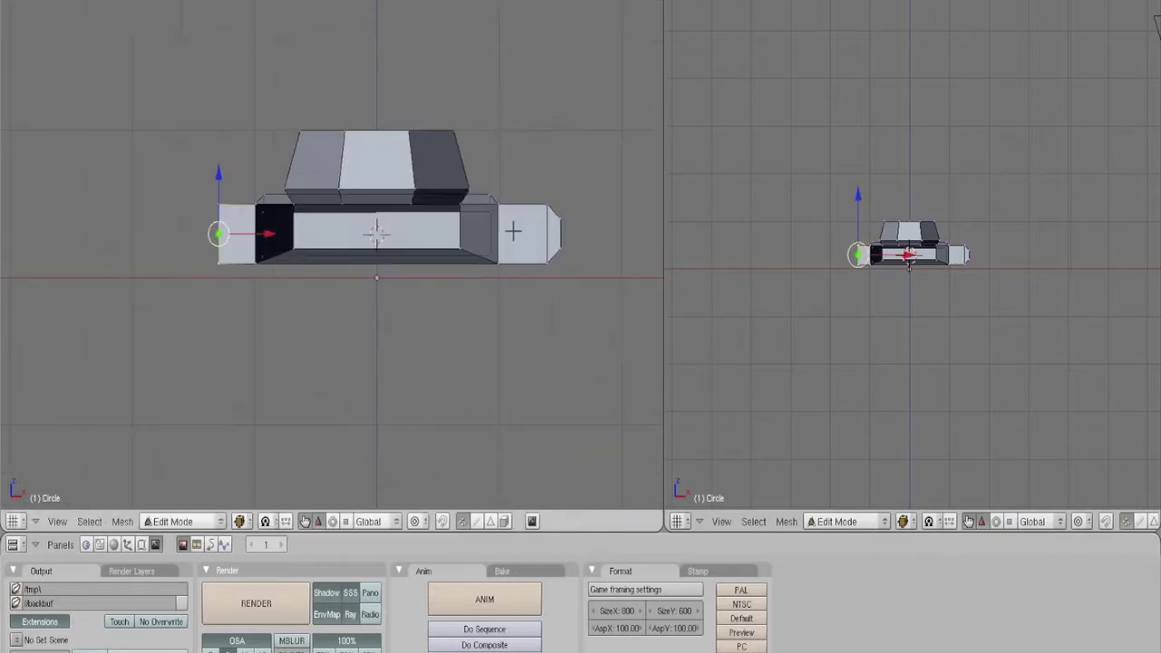
scroll(514, 231, "up", 1)
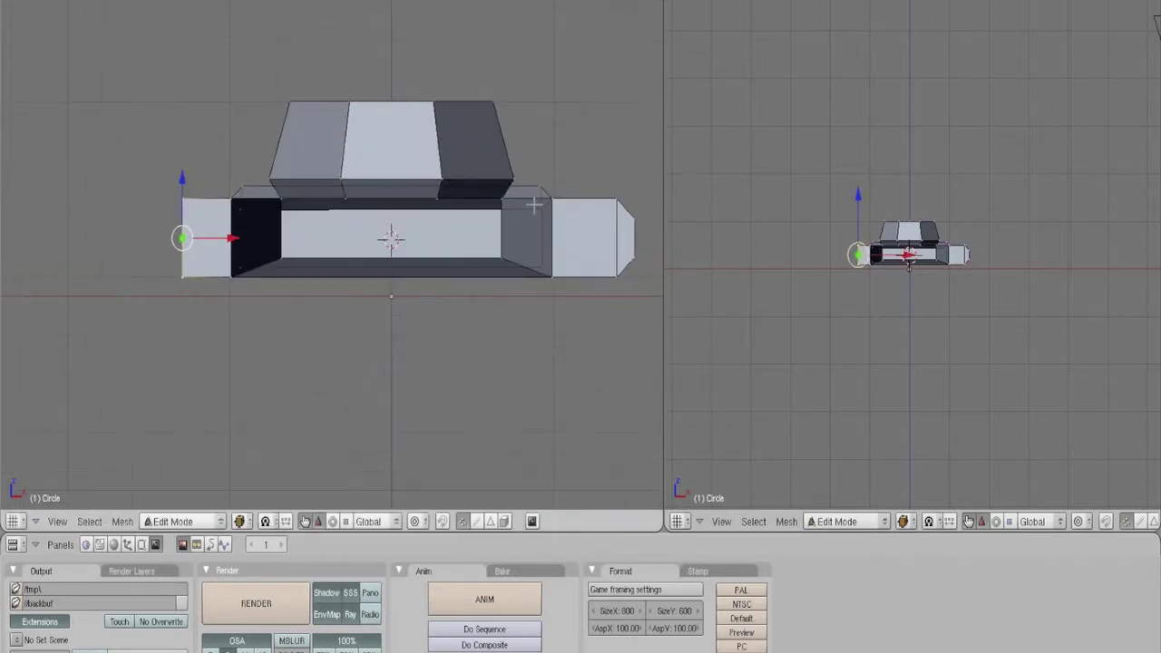
right_click(635, 219)
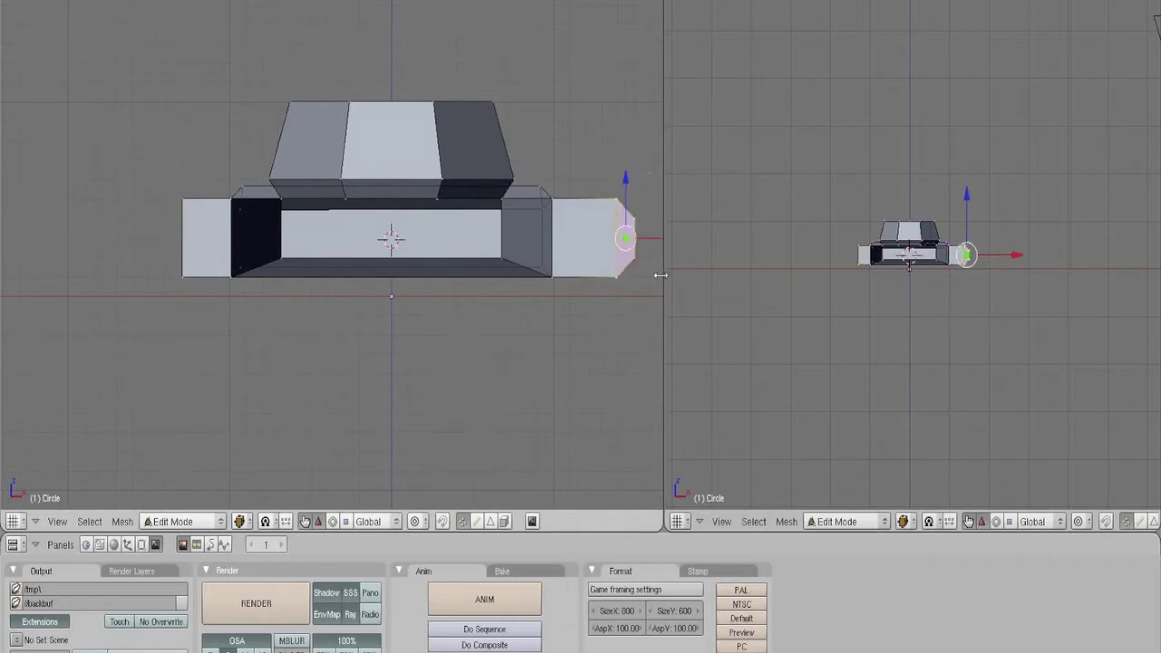
scroll(617, 232, "down", 1)
key("g")
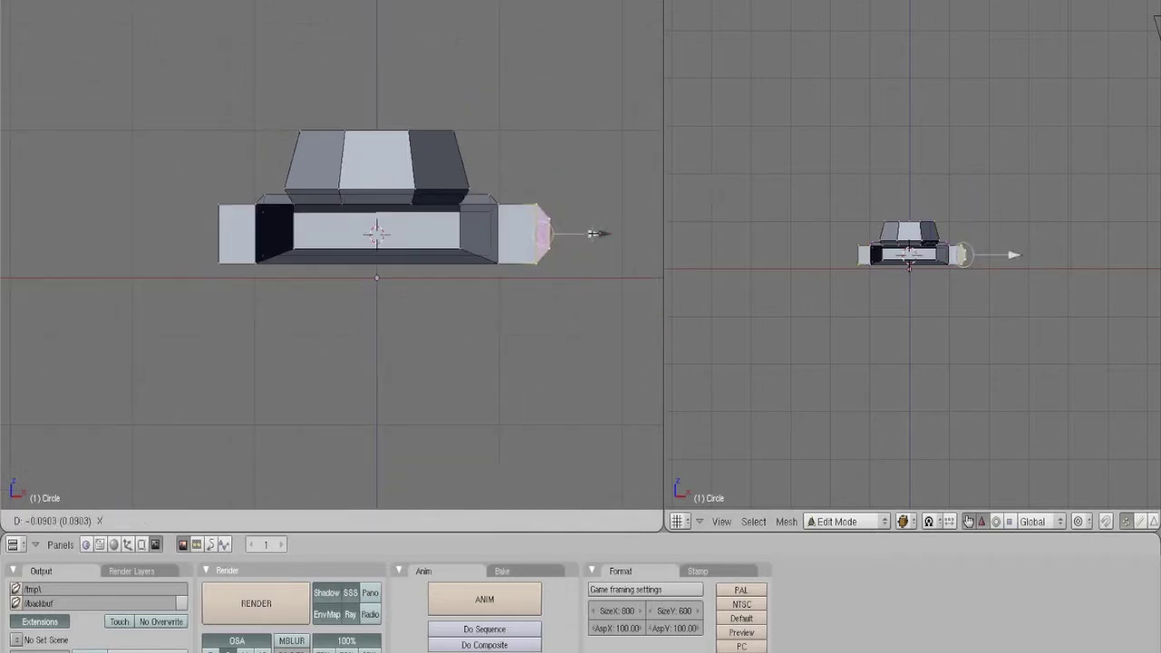
left_click(324, 299)
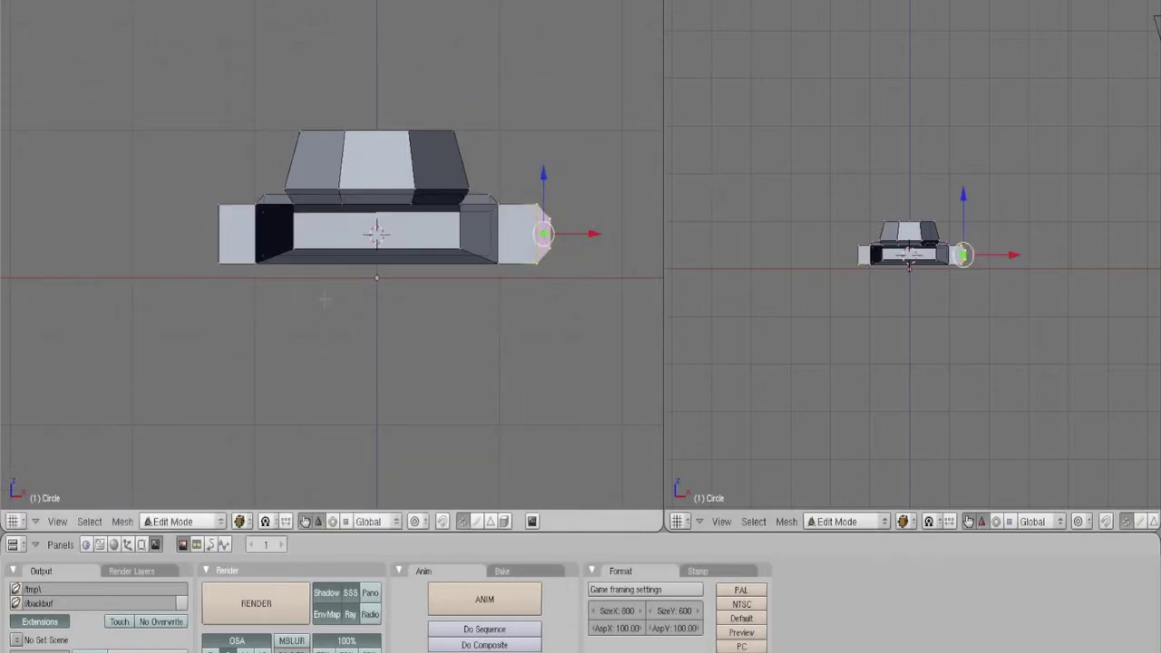
- Render the current frame to check the shortened tip and close the render
left_click(234, 594)
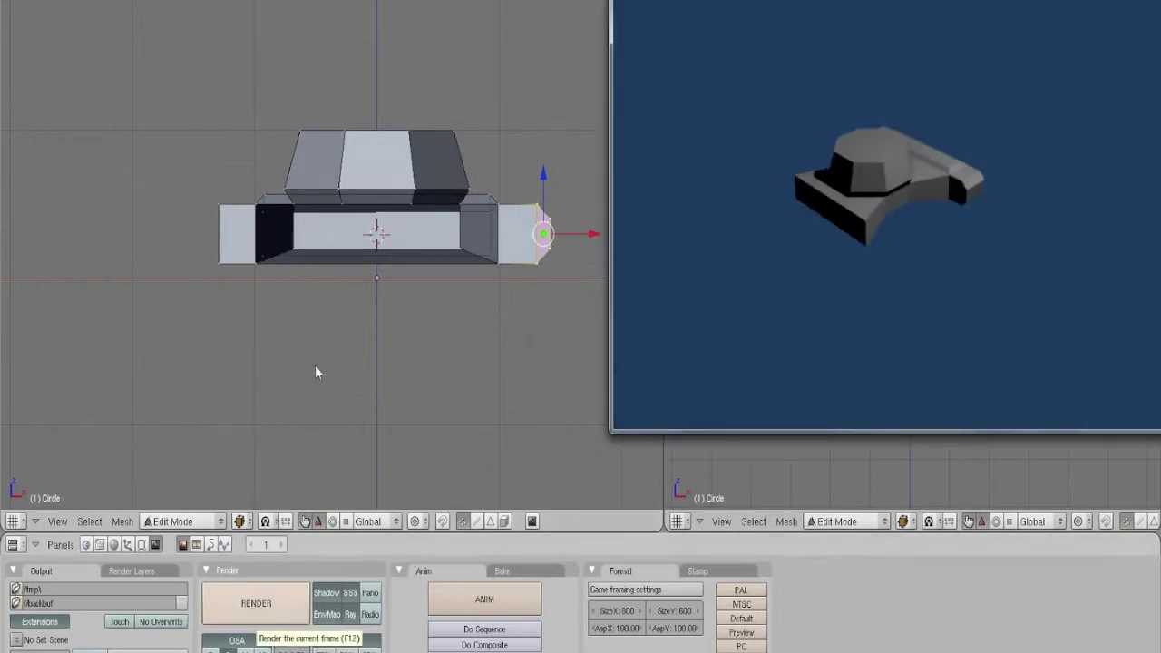
key("Escape")
scroll(258, 342, "up", 2)
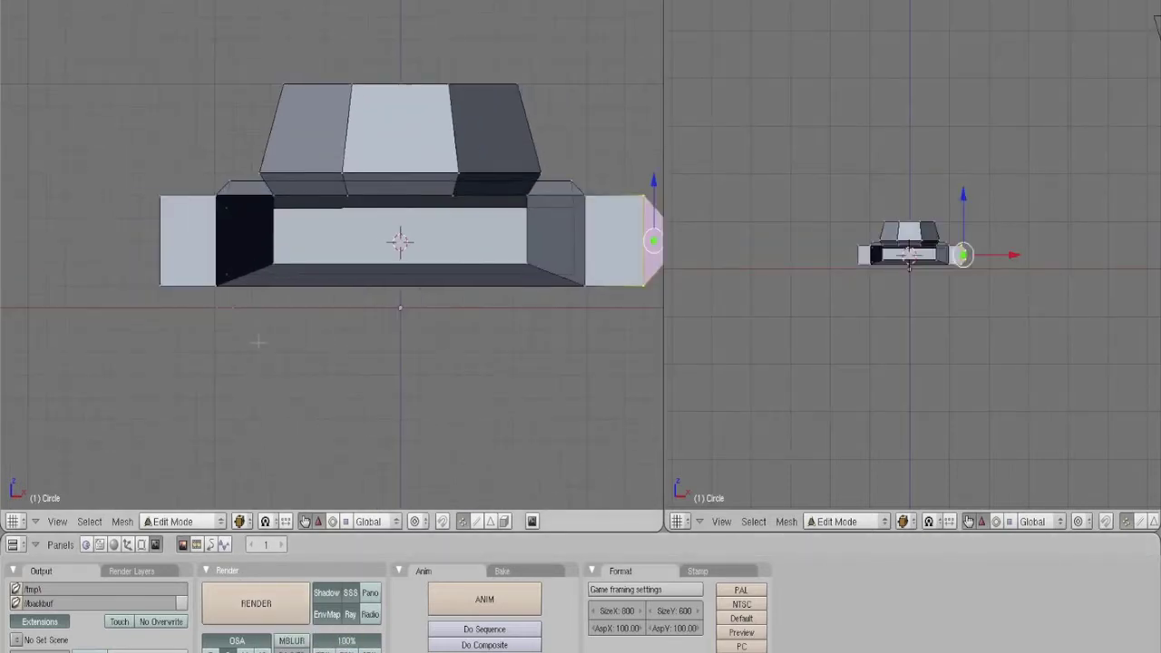
- Box-select the end-face vertices of the -X extension and extrude them slightly outward along X
middle_click_drag(221, 309, 279, 313, "shift")
right_click(224, 286)
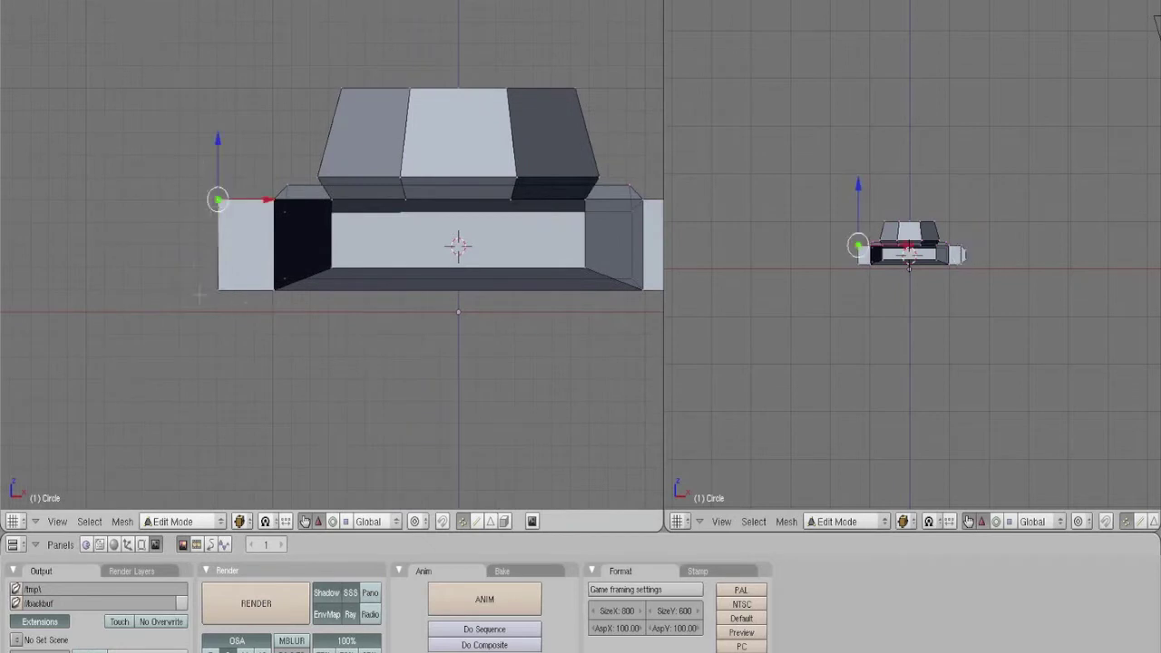
key("b")
left_click_drag(199, 294, 240, 165)
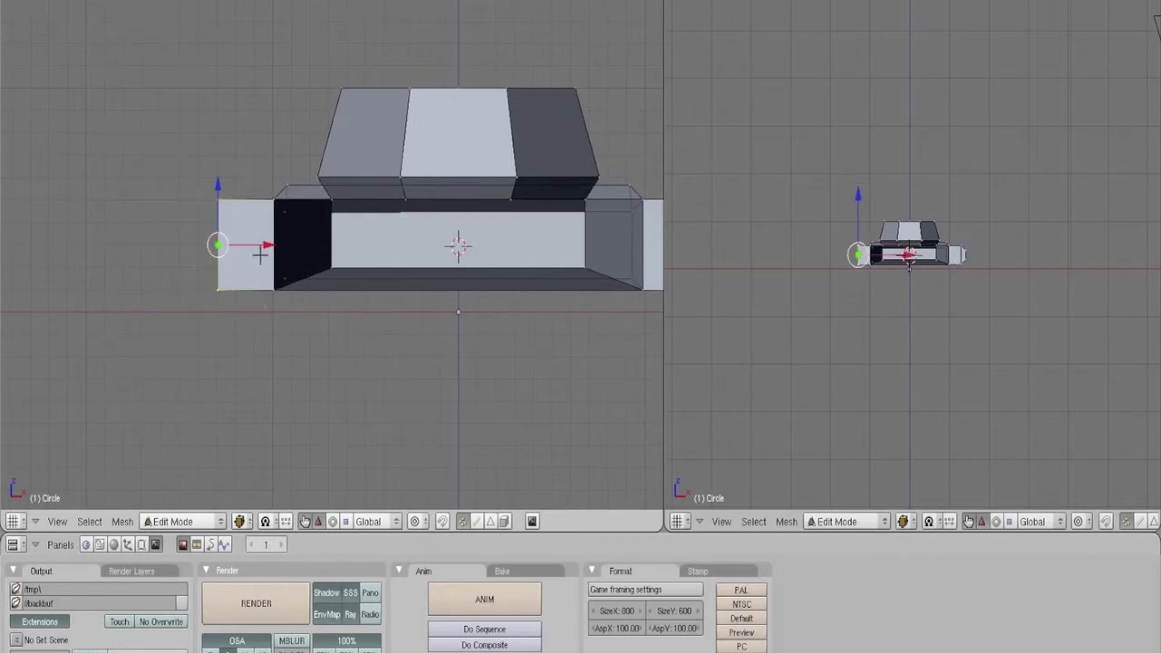
key("e")
left_click(240, 255)
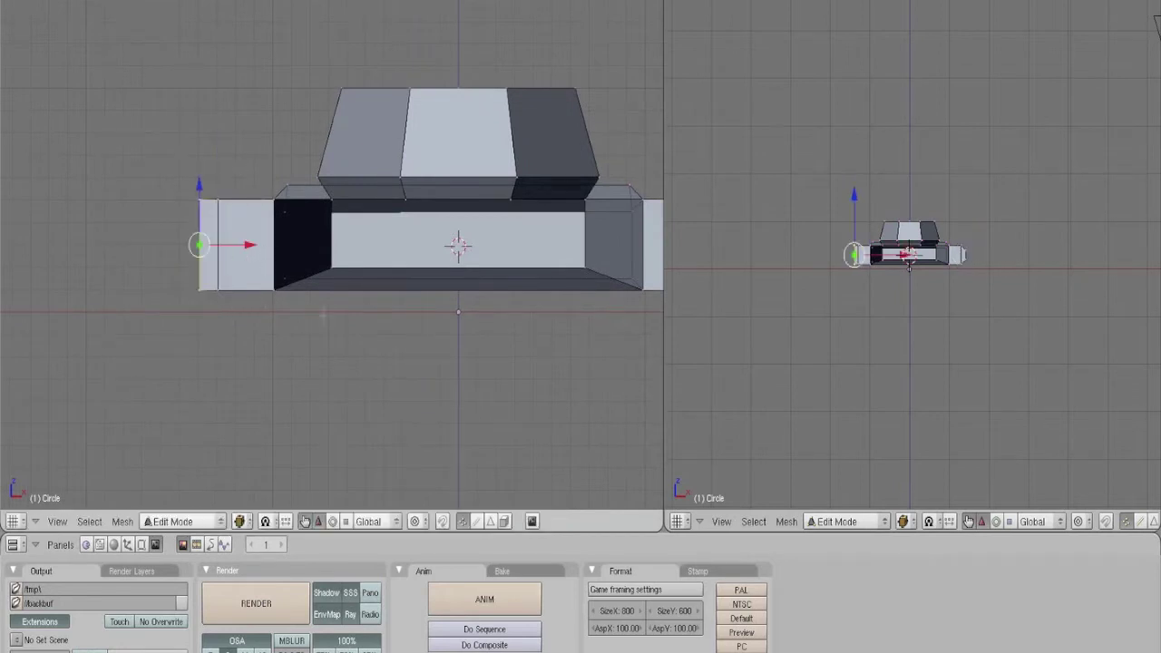
- Taper the -X tip by scaling its end face to about 0.52 along Z
key("s")
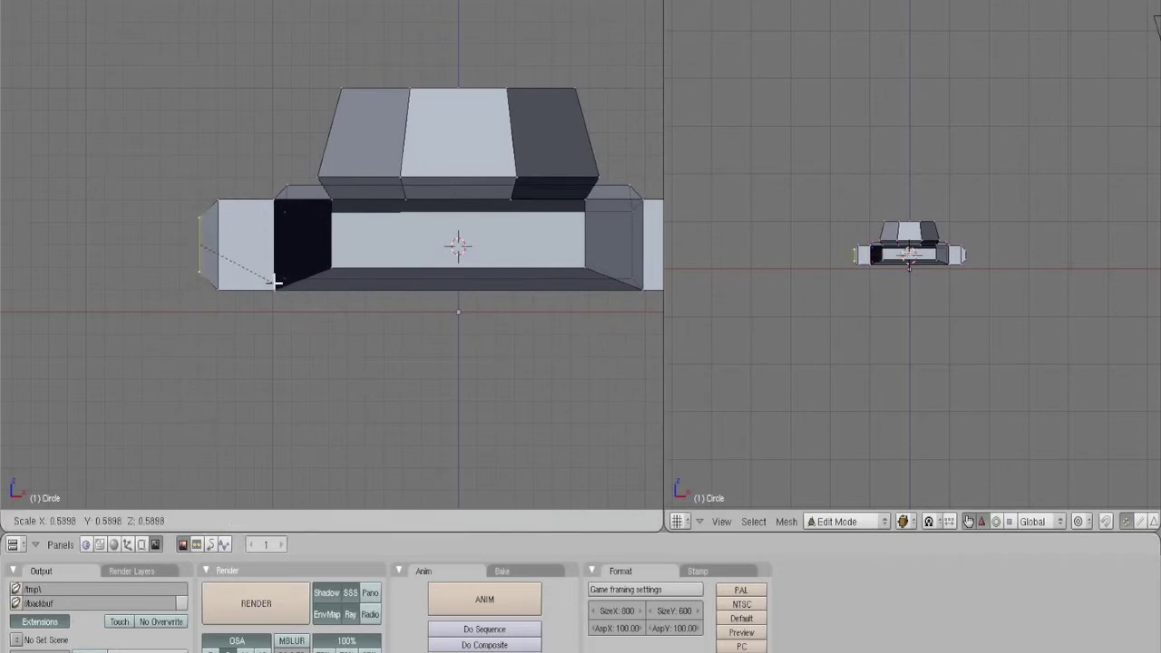
key("z")
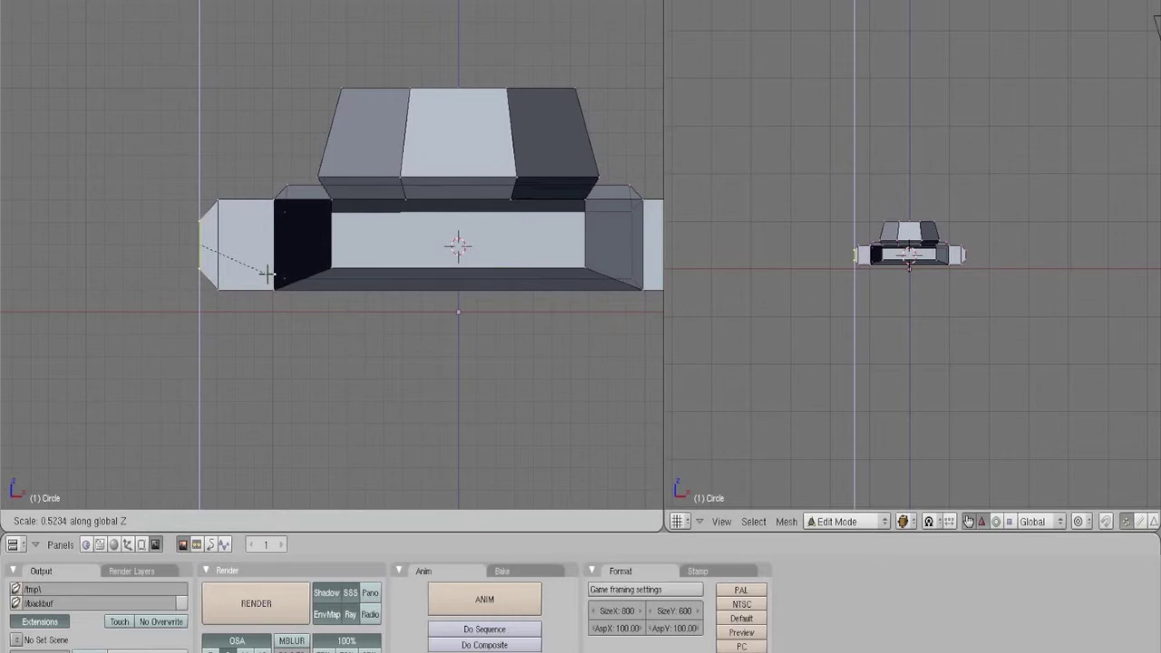
left_click(266, 274)
- Select the four vertices of the -X tip's lower bevel, render the current frame to check the tip, and close the render
scroll(300, 293, "down", 2)
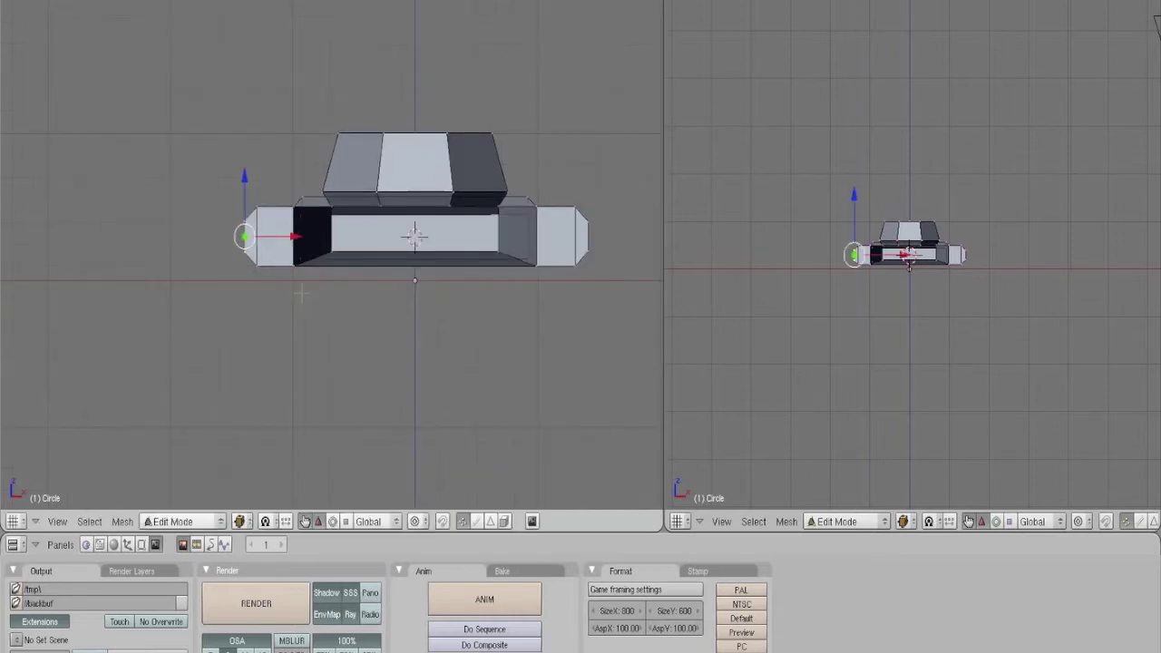
middle_click_drag(263, 256, 308, 276)
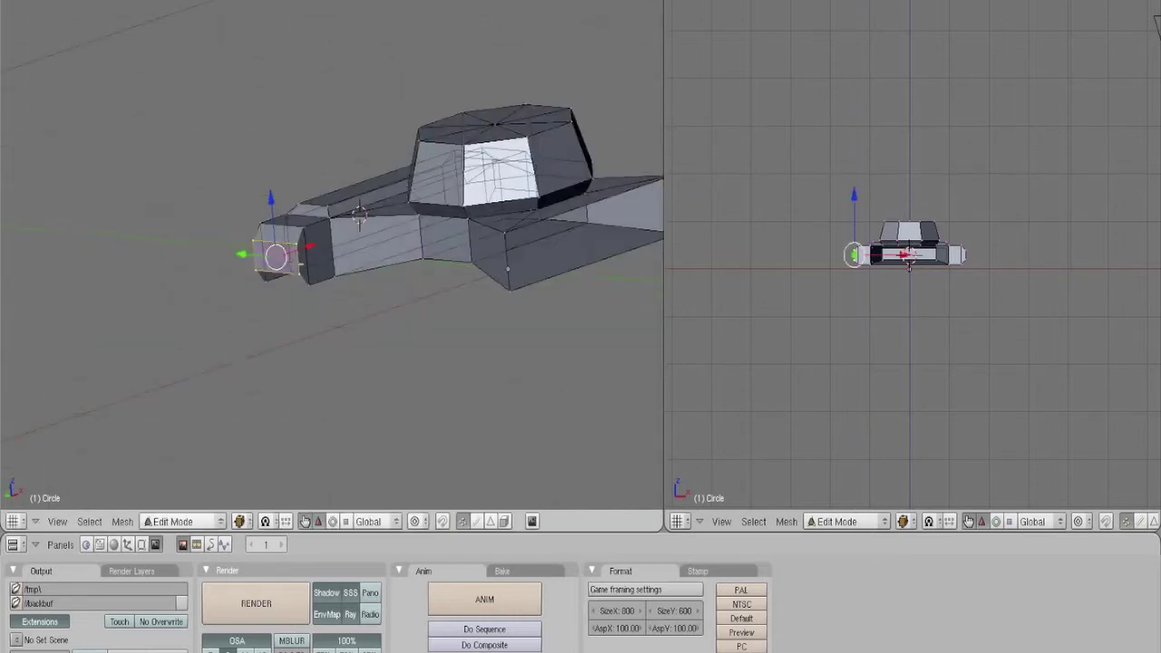
right_click(256, 272)
right_click(266, 280, "shift")
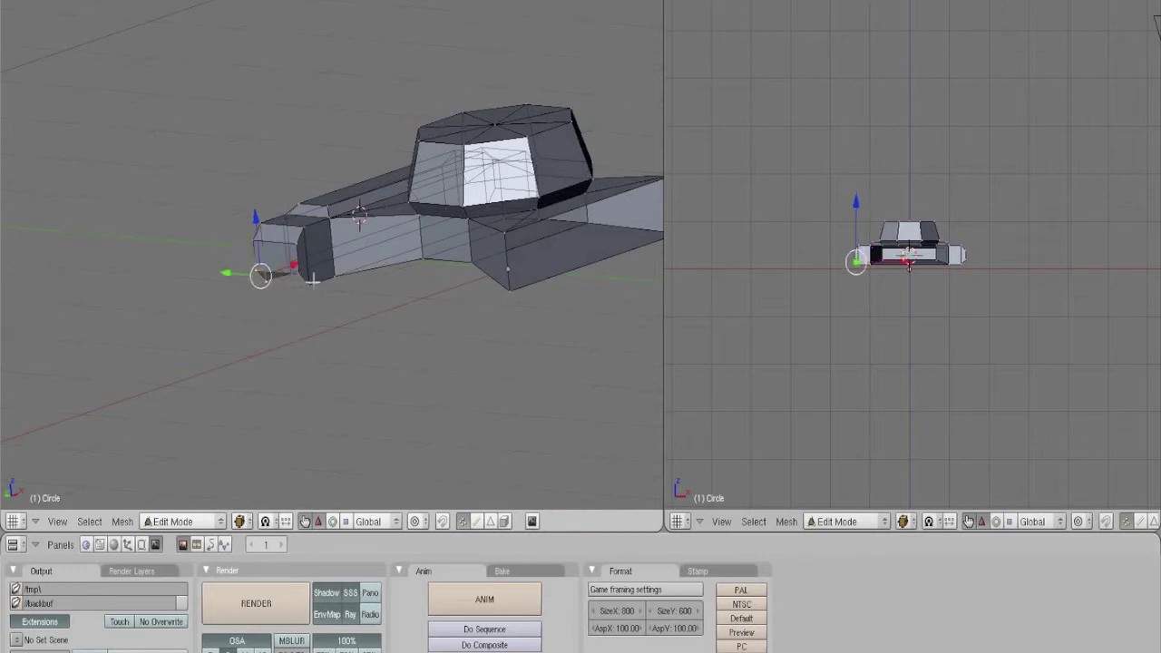
left_click(260, 601)
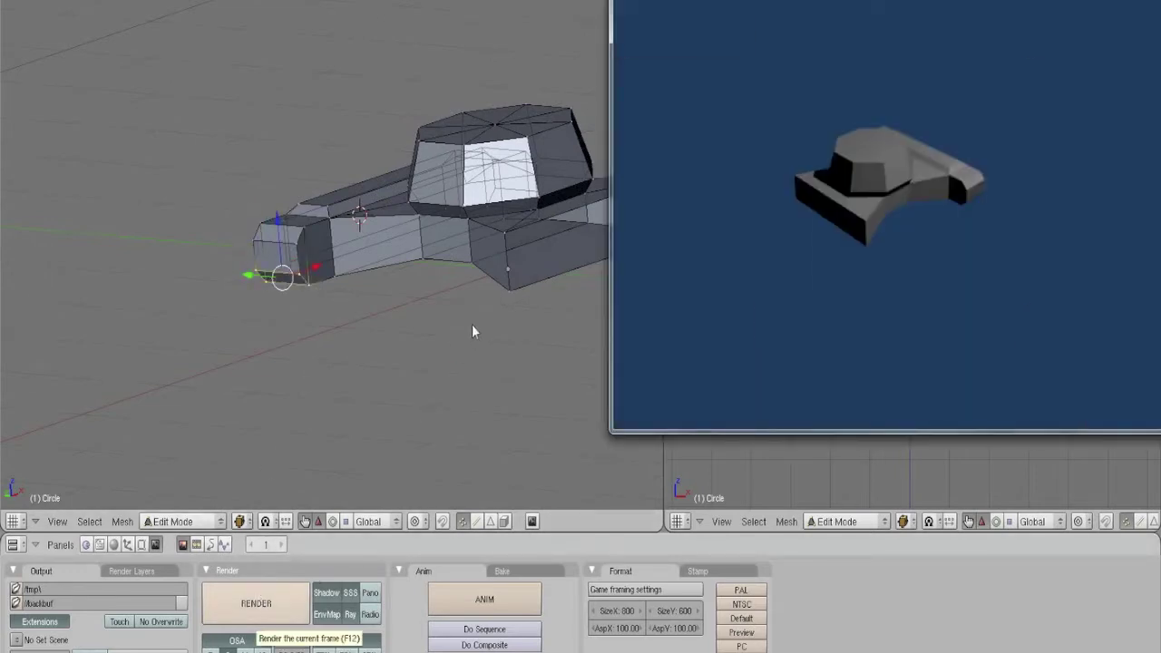
key("Escape")
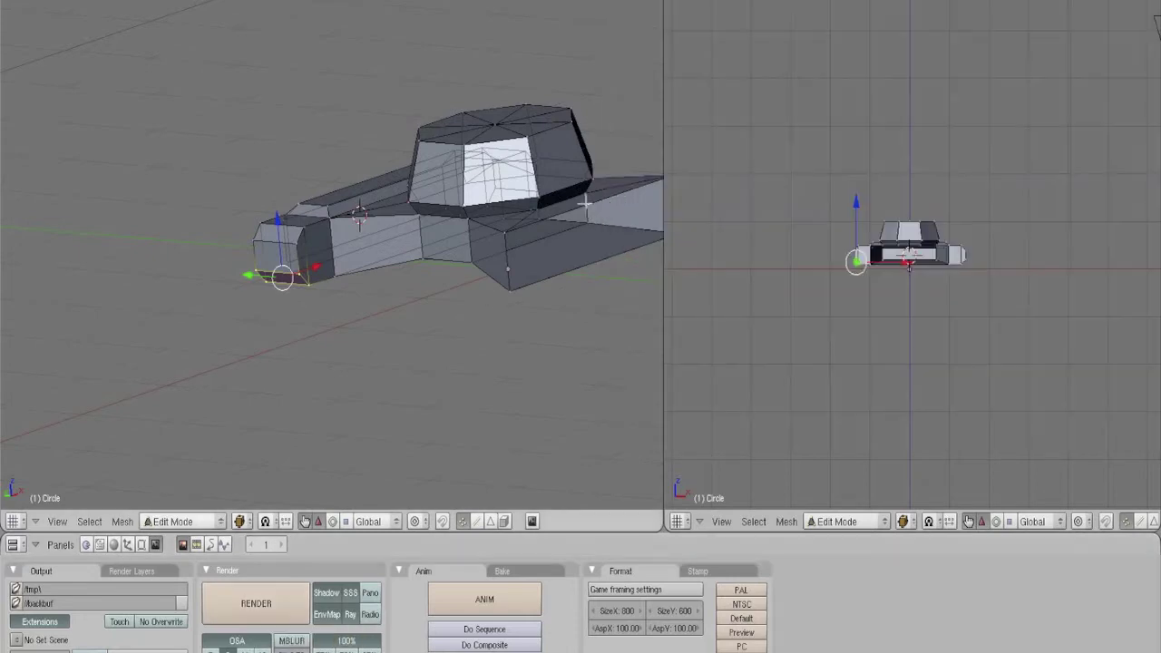
- Inspect the underside of the body and both side extensions from several angles, ending in front view
middle_click_drag(359, 319, 319, 290)
middle_click_drag(381, 363, 262, 288)
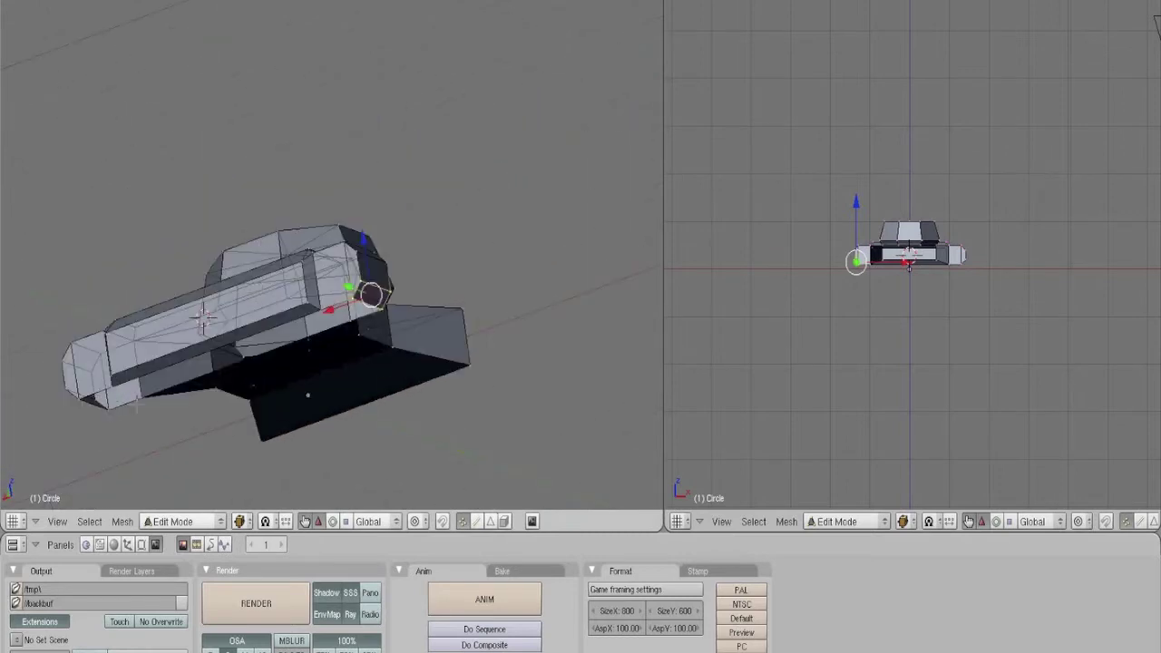
scroll(120, 397, "up", 3)
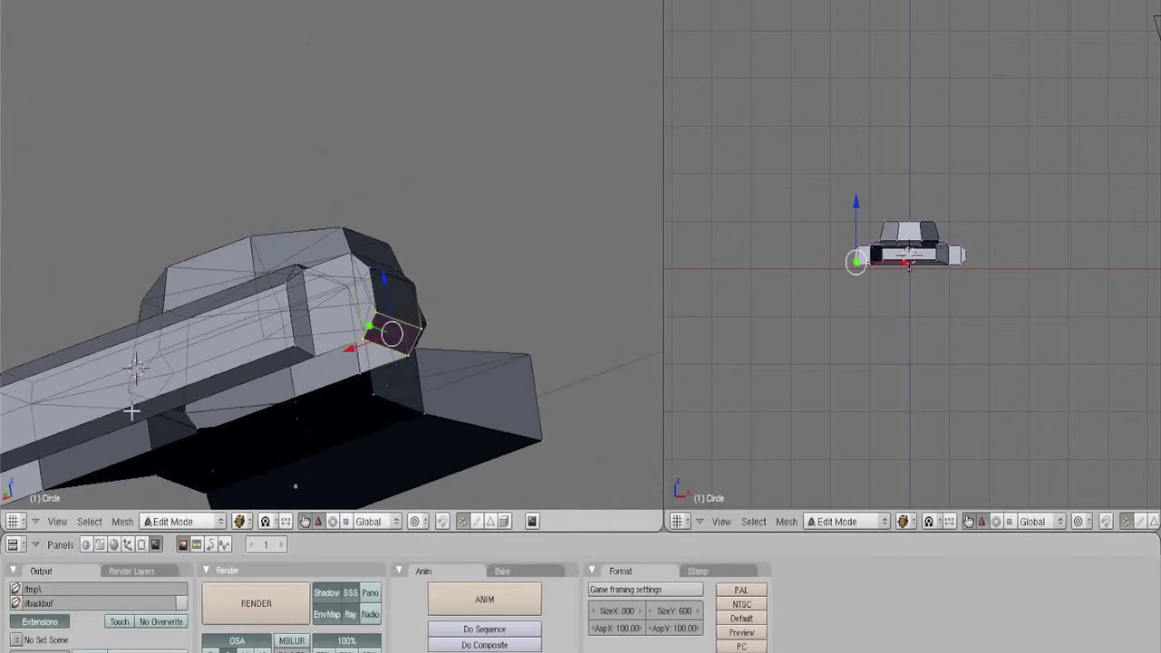
scroll(130, 408, "up", 1)
scroll(130, 408, "down", 1)
middle_click_drag(157, 370, 263, 279, "shift")
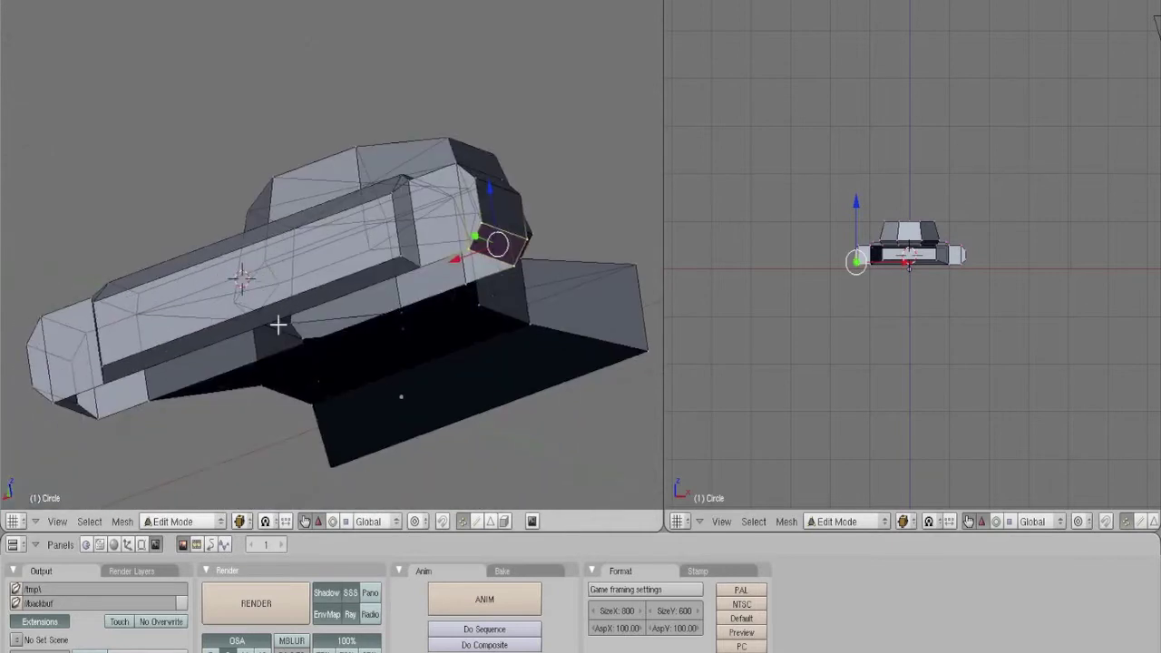
middle_click_drag(278, 323, 338, 339)
key("KP_1")
scroll(338, 339, "up", 1)
scroll(337, 338, "down", 3)
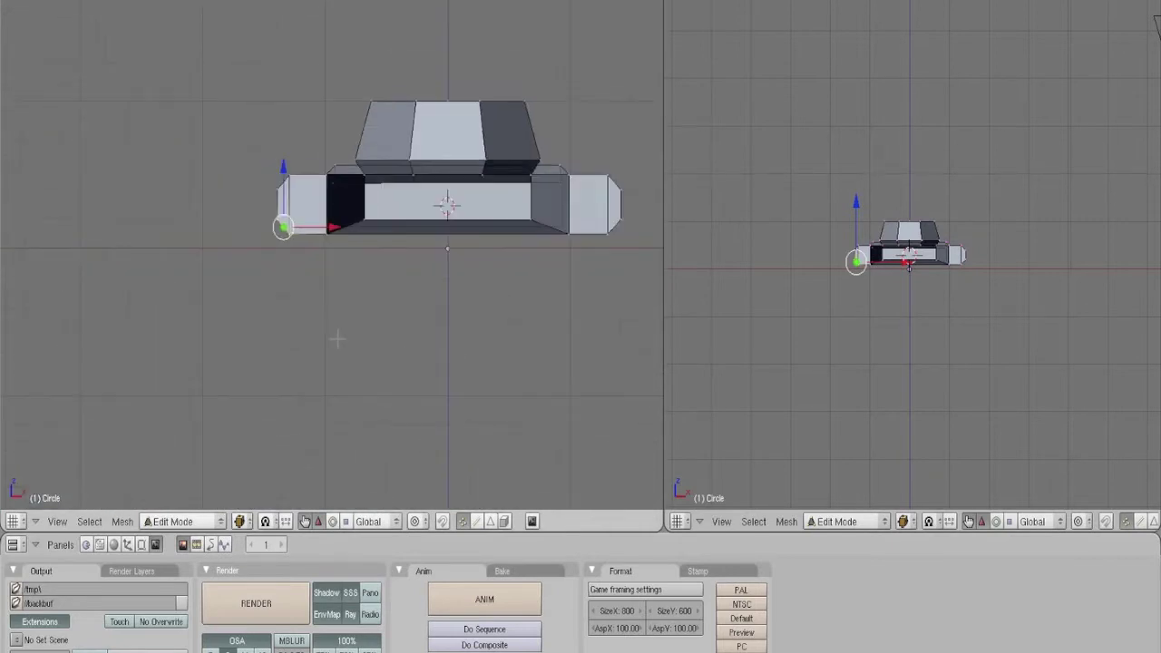
- Select the bottom vertices along the bar and both side extensions, and extrude them 0.1 downward along Z
middle_click_drag(370, 251, 381, 213)
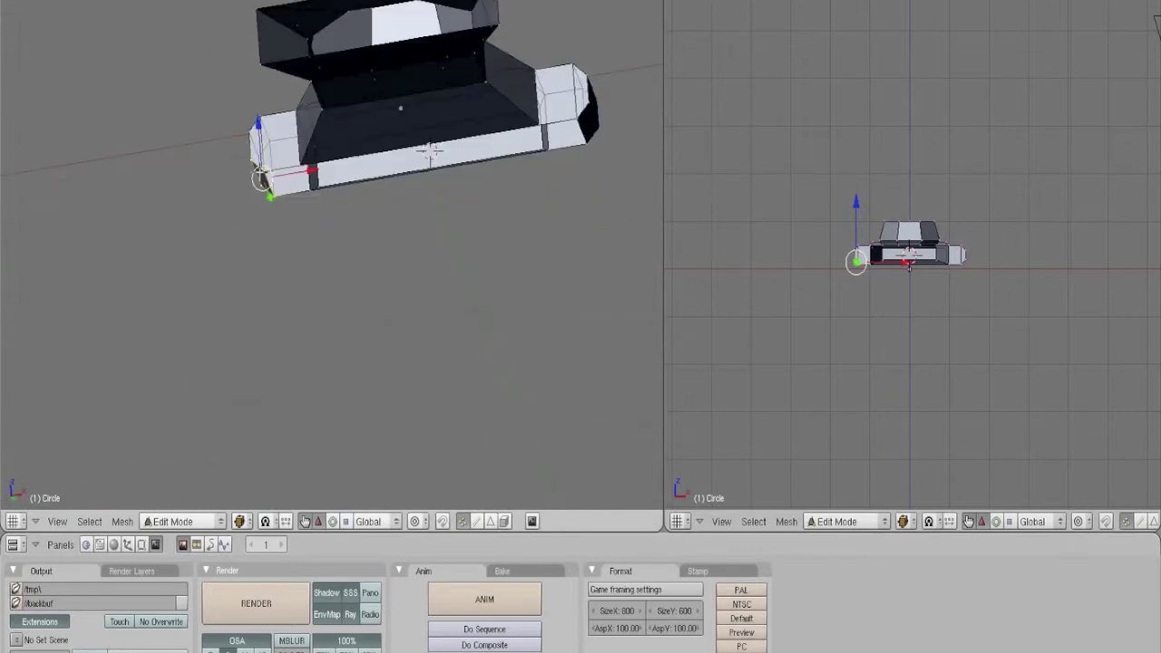
right_click(273, 196, "shift")
right_click(303, 163, "shift")
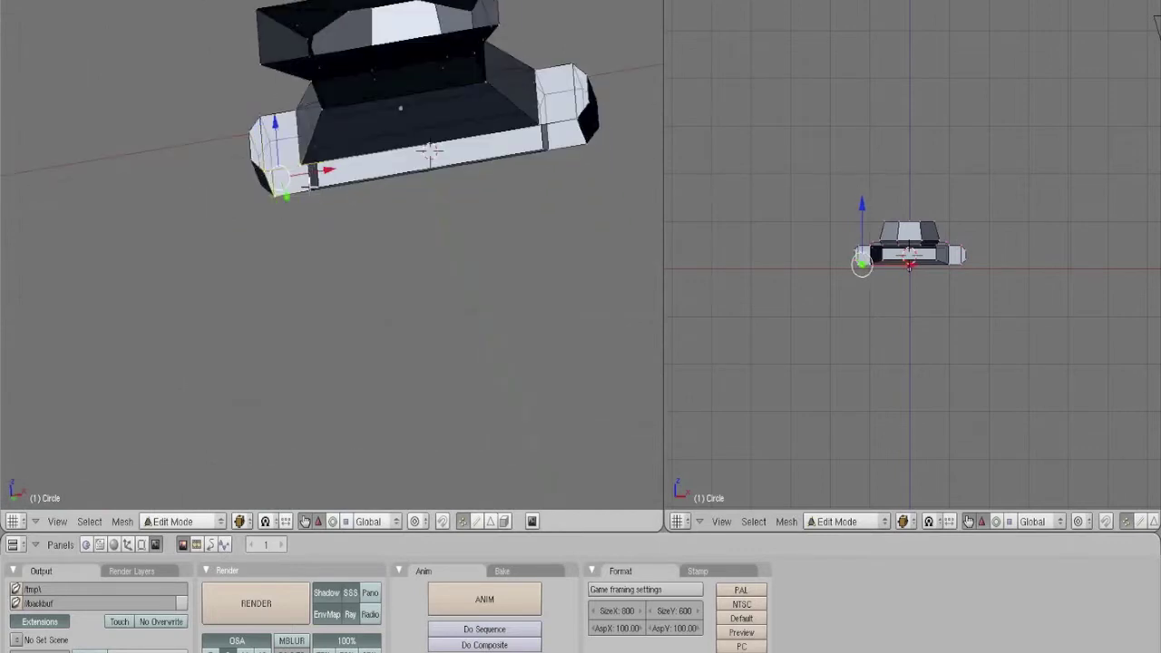
right_click(312, 190, "shift")
right_click(542, 127, "shift")
right_click(548, 148, "shift")
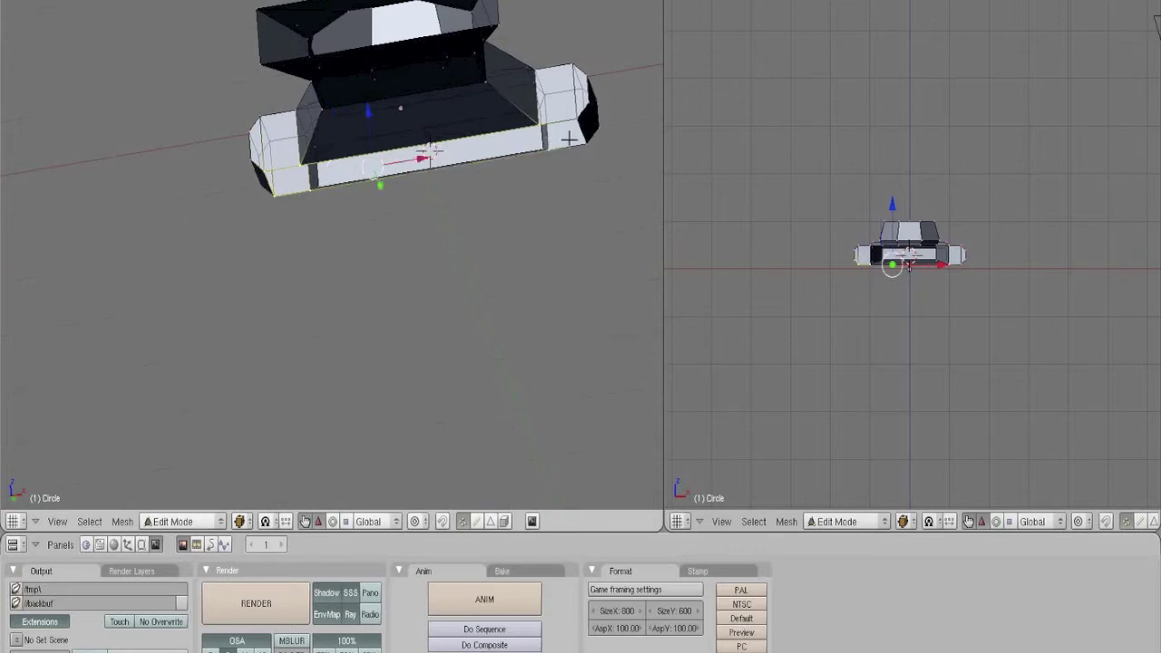
right_click(581, 121, "shift")
right_click(594, 148, "shift")
middle_click_drag(603, 156, 411, 108)
key("KP_1")
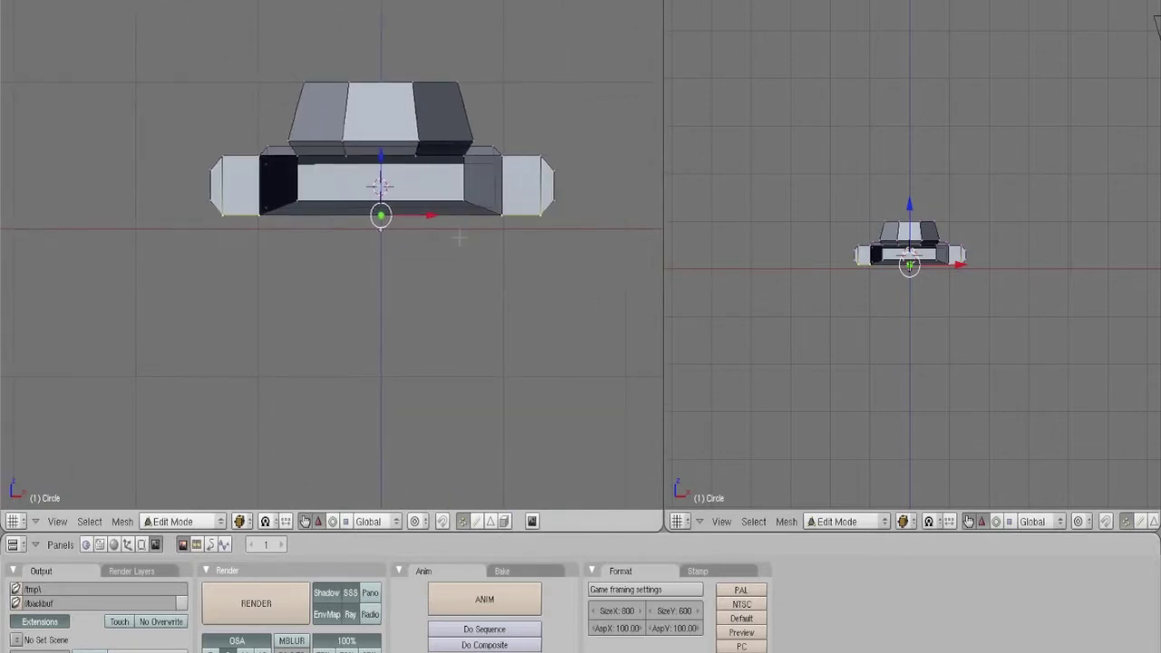
key("e")
left_click(457, 238)
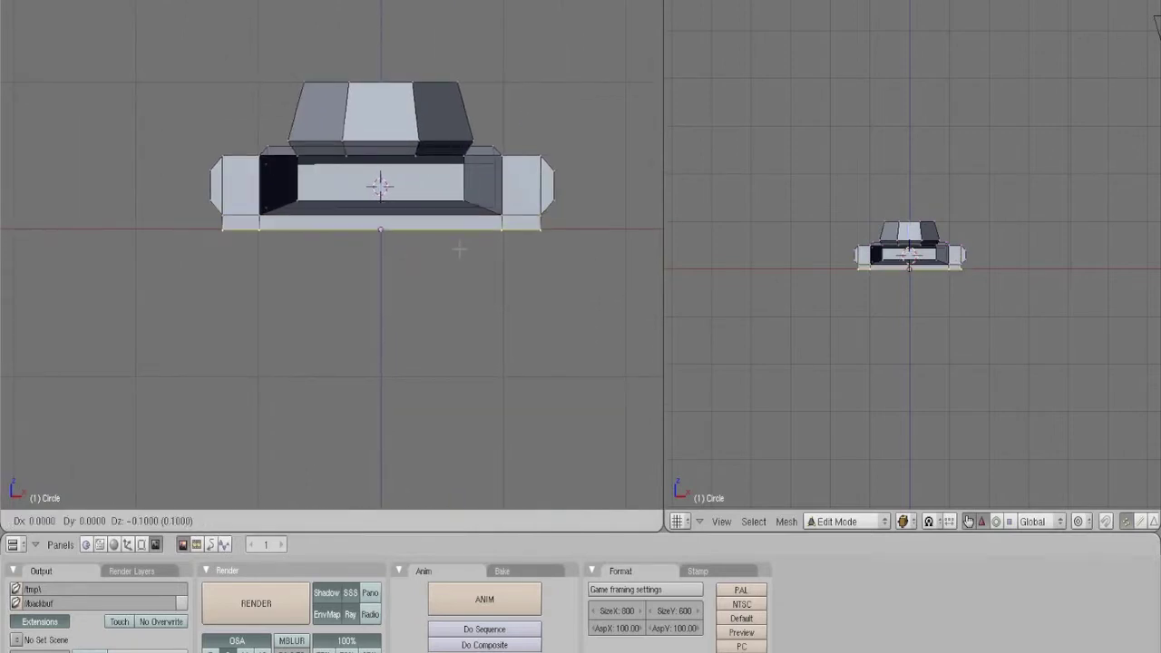
left_click(460, 249)
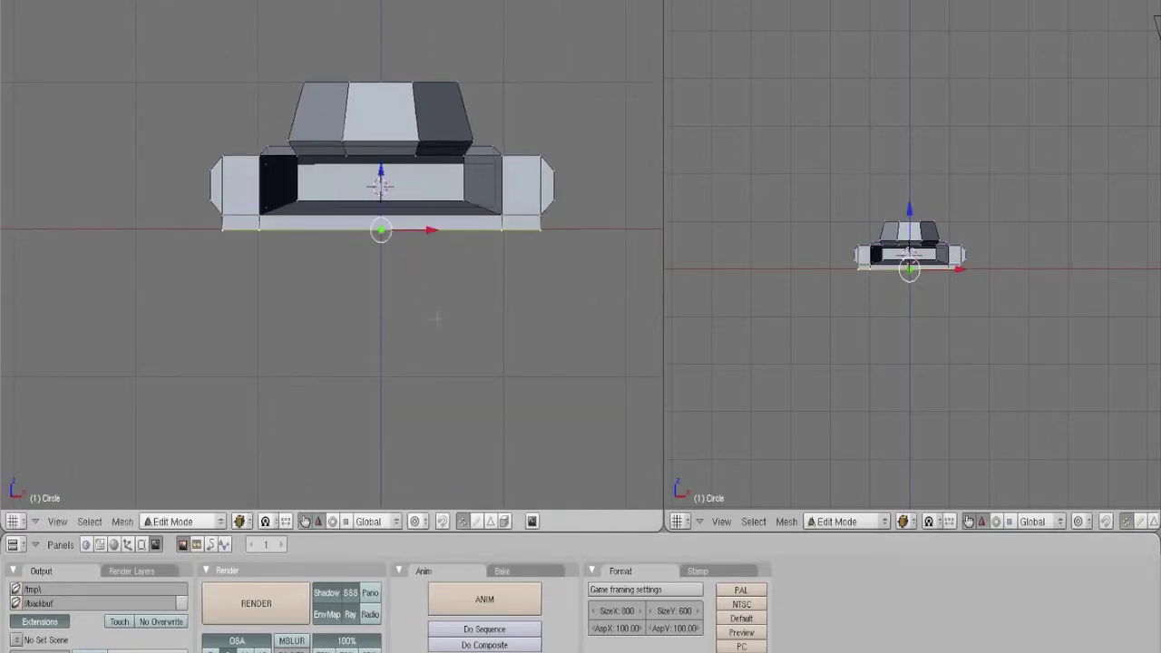
- Try to fill the underside of the extruded base at its -X end with a face, and undo the fill
middle_click_drag(445, 321, 414, 168)
right_click(173, 191)
right_click(196, 218, "shift")
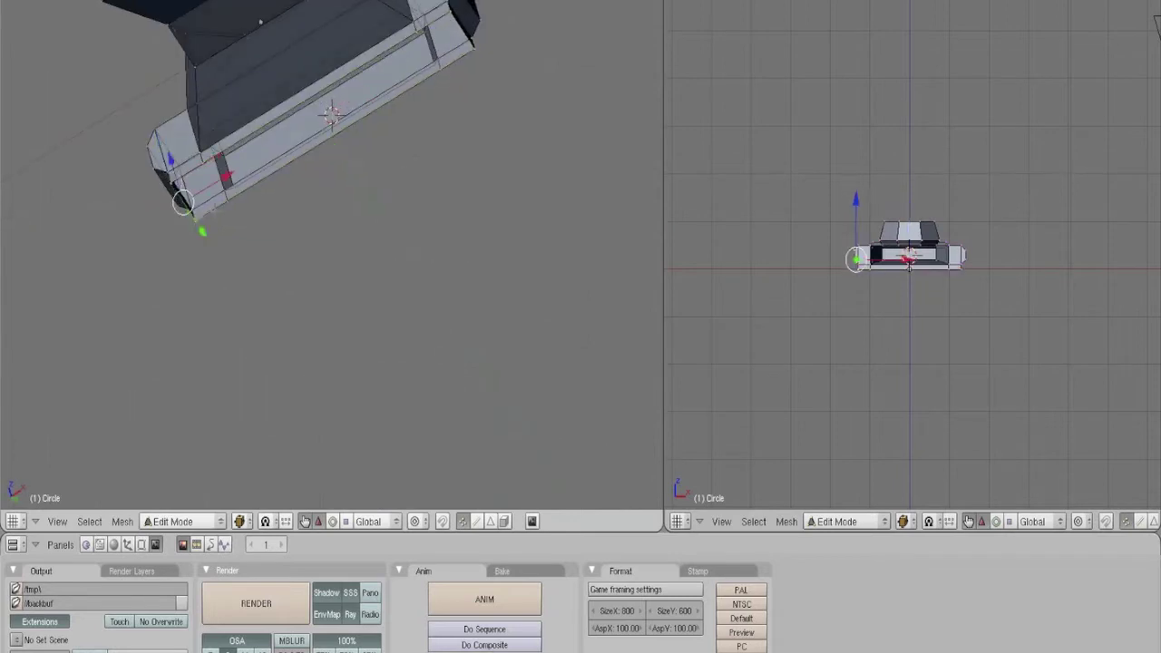
right_click(232, 191, "shift")
right_click(206, 164, "shift")
key("f")
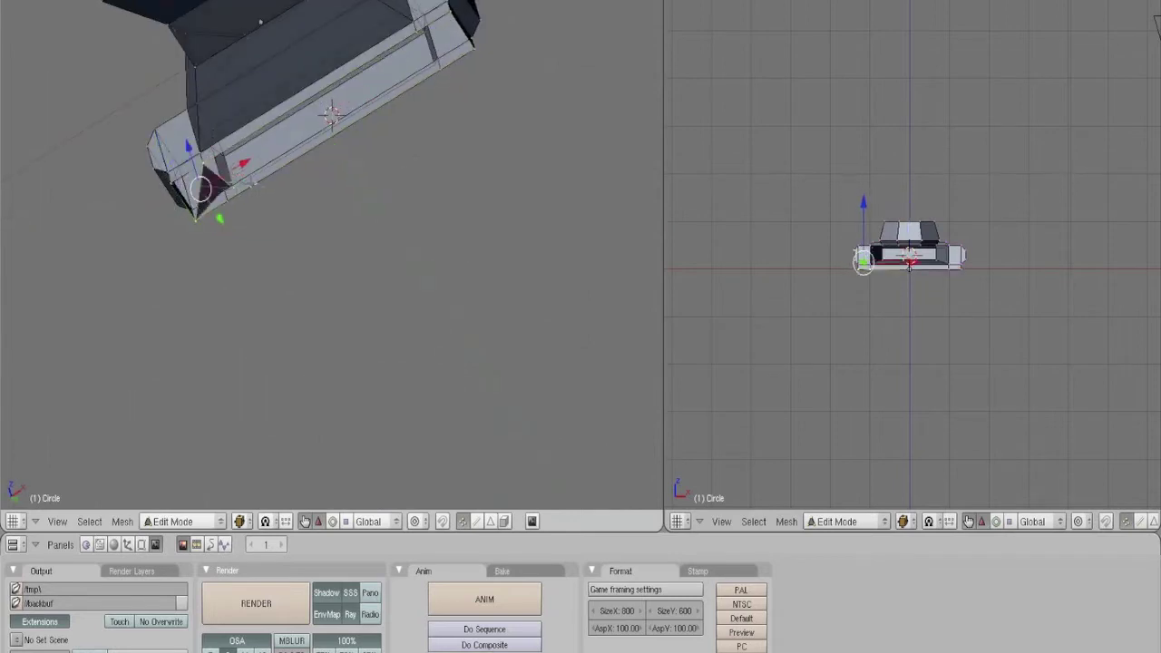
key("ctrl+z")
right_click(230, 199, "shift")
right_click(234, 189, "shift")
key("f")
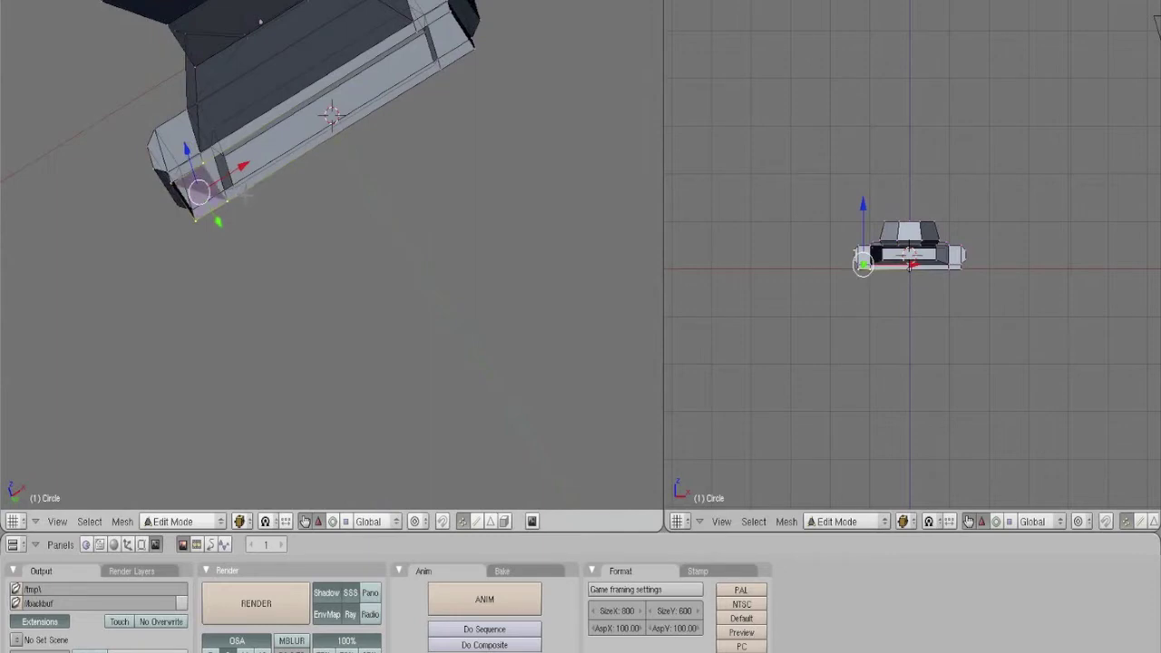
key("x")
key("Escape")
key("ctrl+z")
- Select the four bottom corner vertices at the -X end of the extruded base and fill them with a face
scroll(239, 233, "up", 3)
middle_click_drag(216, 240, 320, 239, "shift")
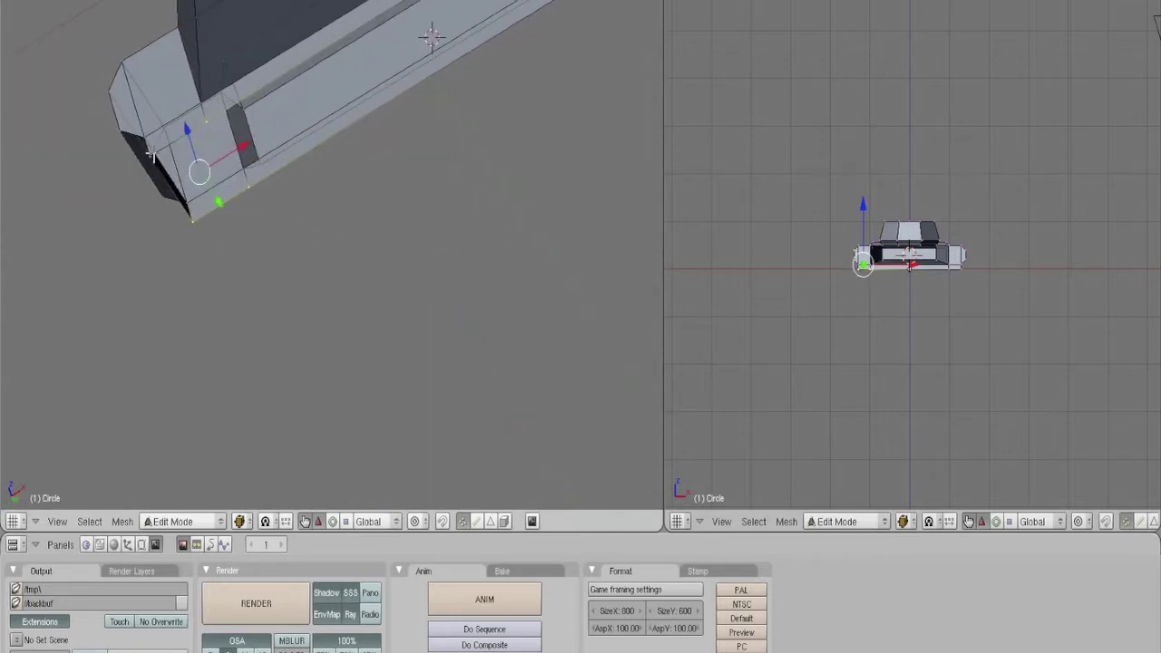
right_click(152, 156)
right_click(207, 125, "shift")
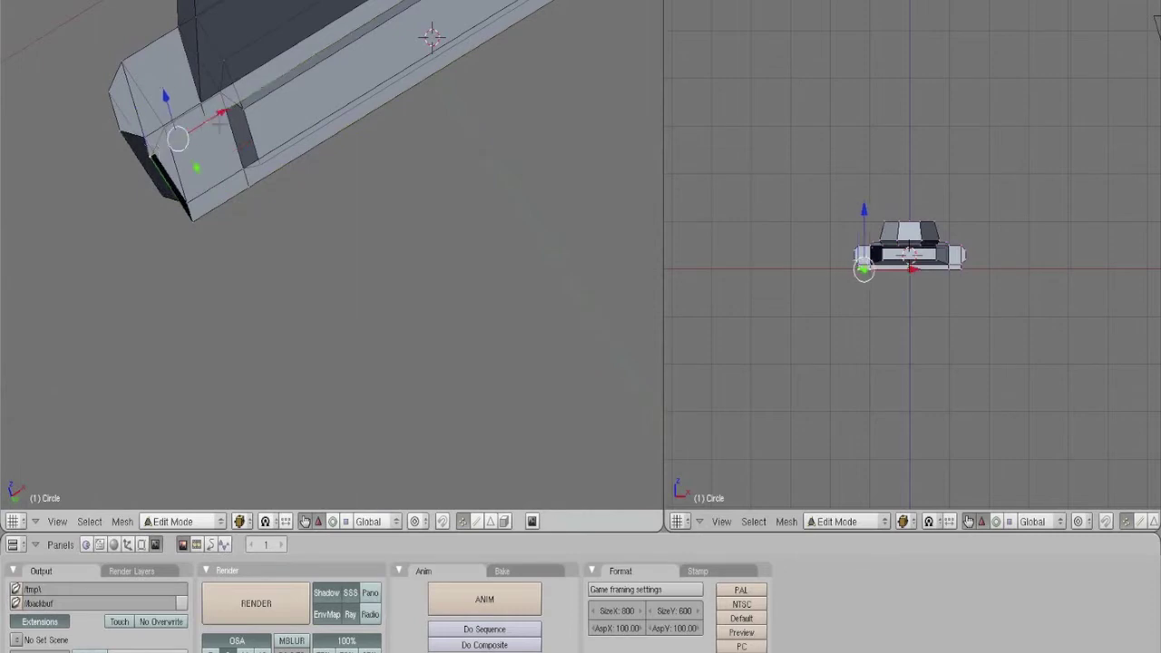
right_click(246, 187, "shift")
right_click(192, 219, "shift")
scroll(367, 143, "down", 2)
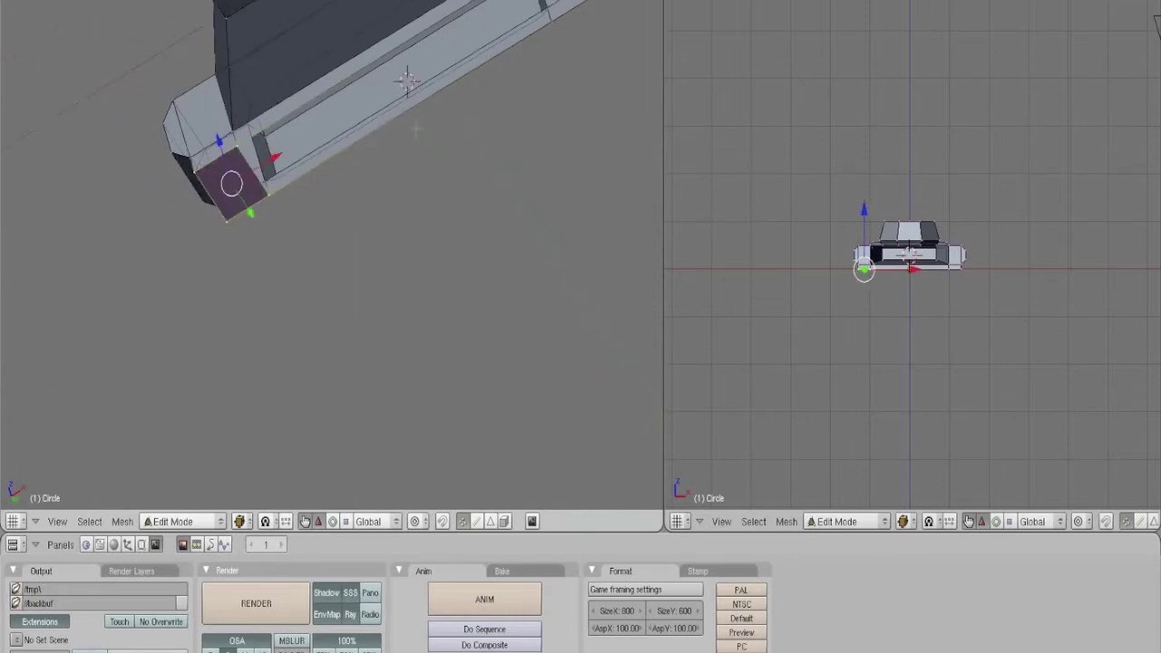
- Select the four bottom vertices bounding the base's long middle section and fill them with a face
middle_click_drag(416, 130, 342, 263, "shift")
right_click(167, 288)
right_click(196, 320, "shift")
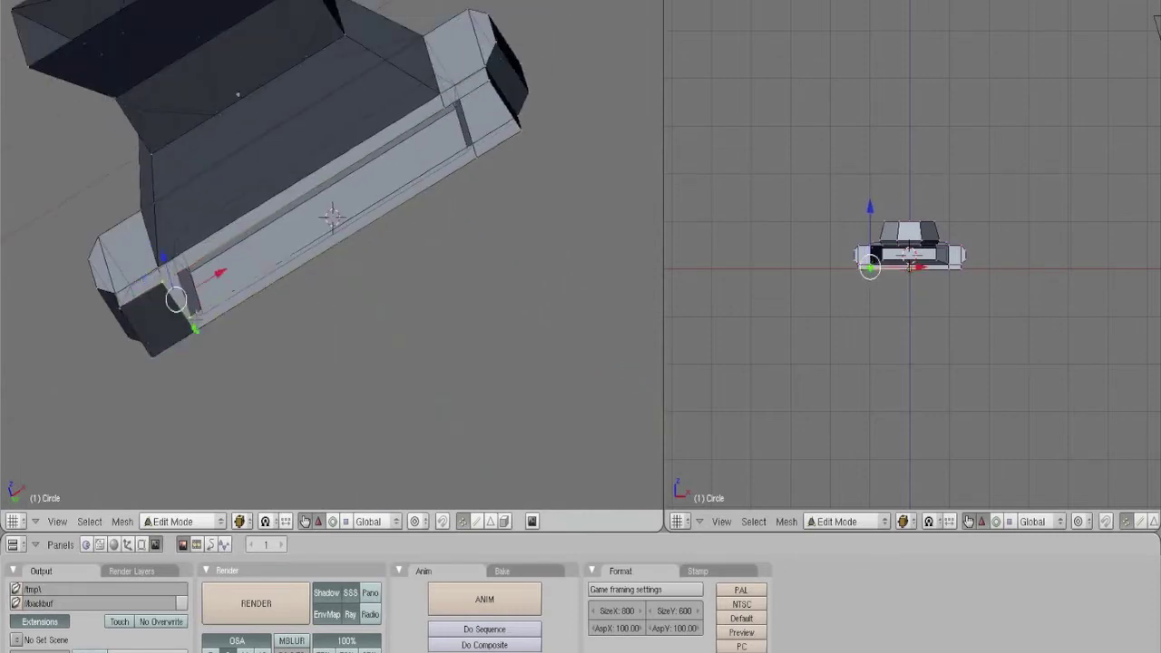
right_click(192, 330)
right_click(161, 286, "shift")
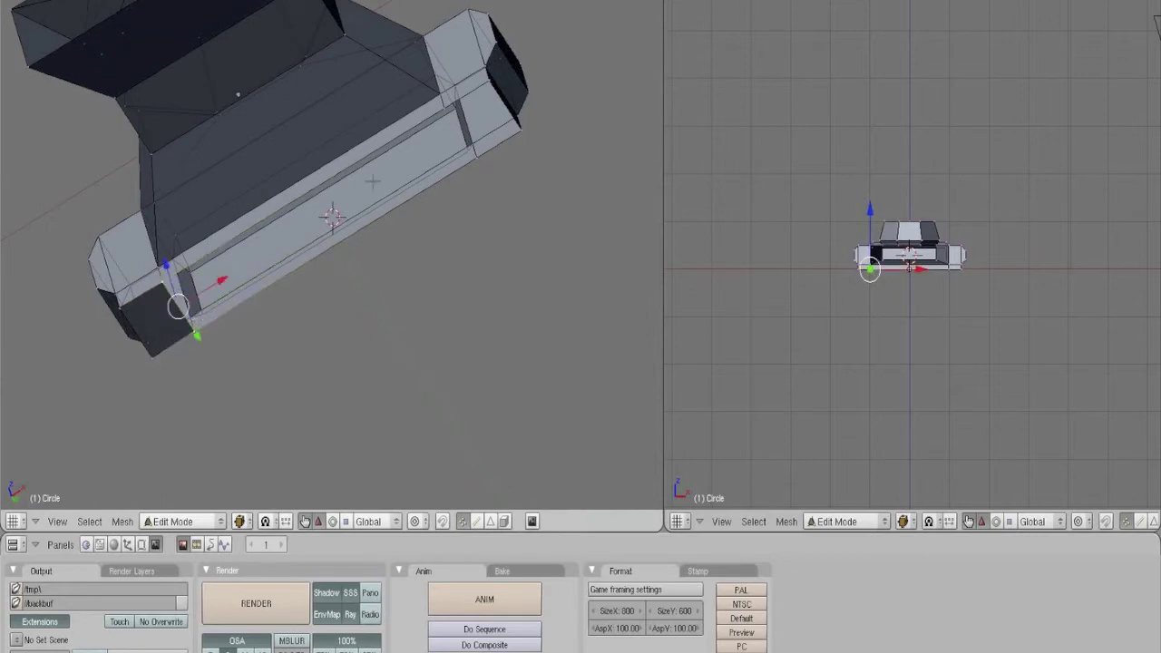
right_click(445, 106, "shift")
right_click(473, 162, "alt")
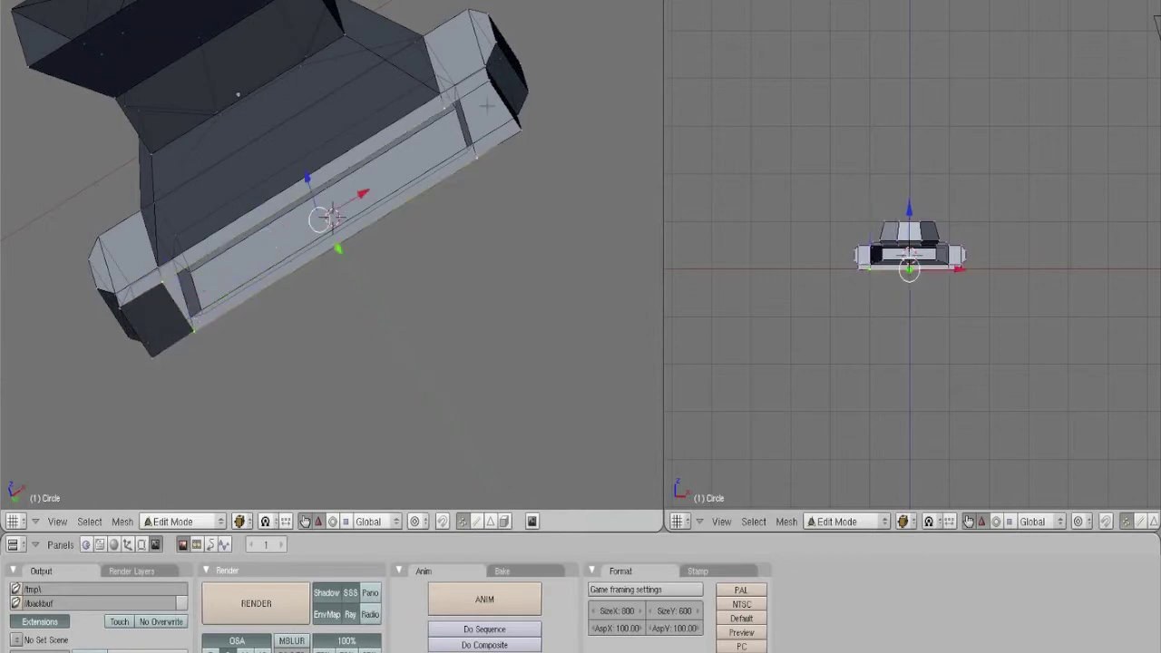
right_click(522, 133, "shift")
key("f")
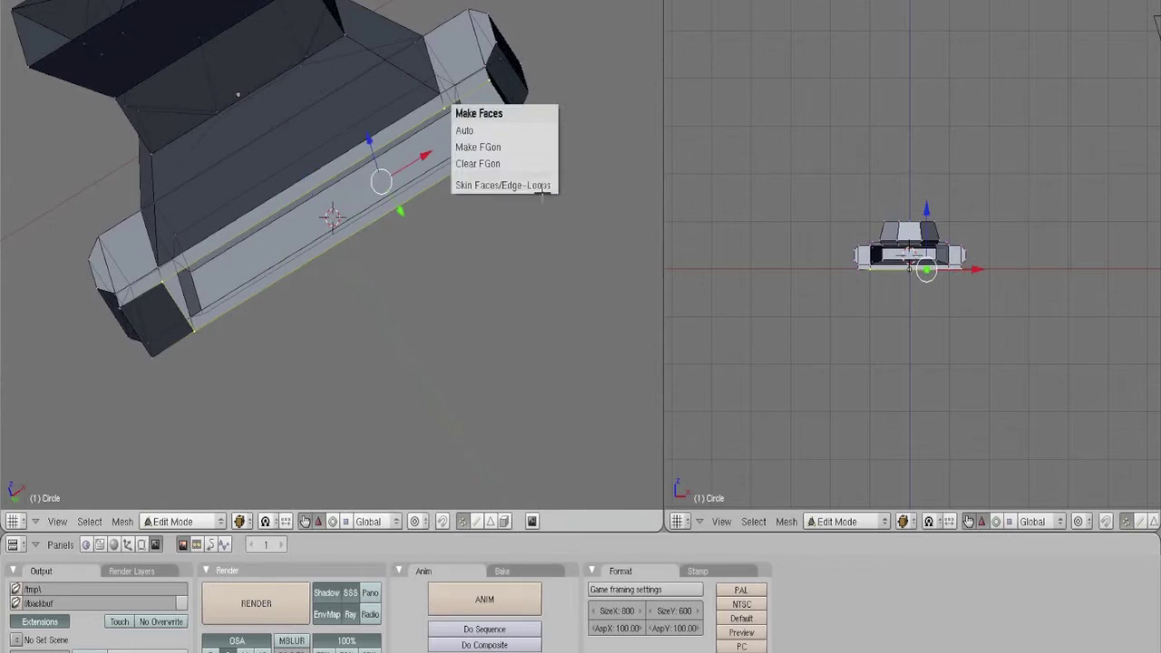
right_click(488, 80, "shift")
right_click(517, 132, "shift")
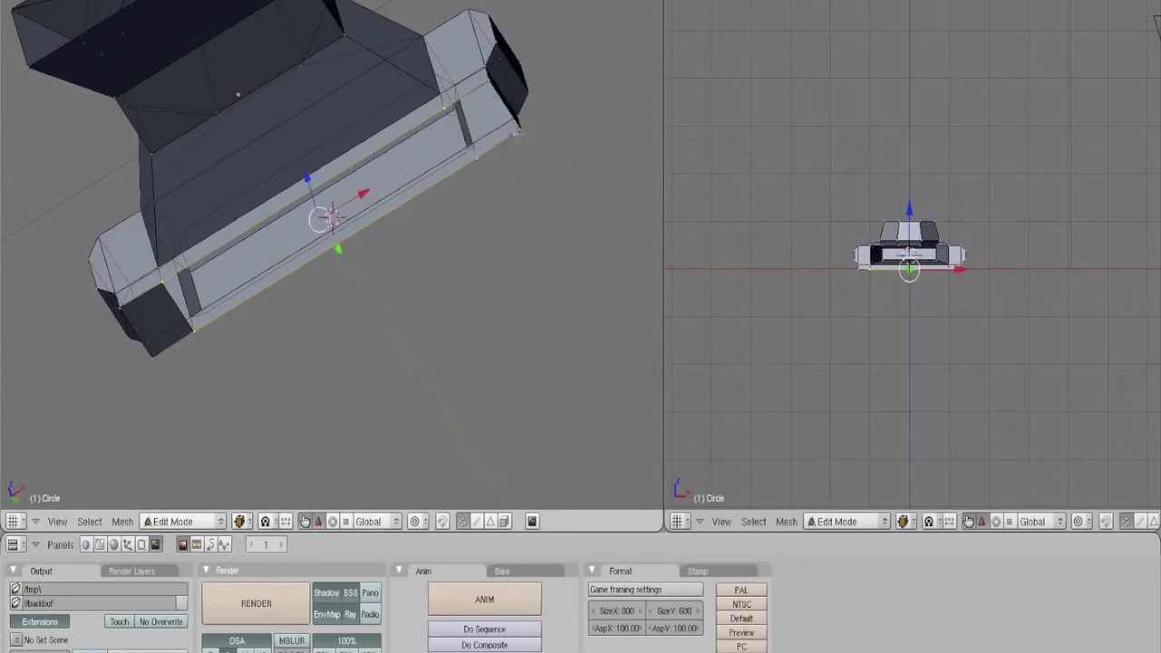
key("f")
- Fill the underside of the base's +X end with a face between its four bottom vertices and return to front view
right_click(439, 110)
right_click(474, 155, "shift")
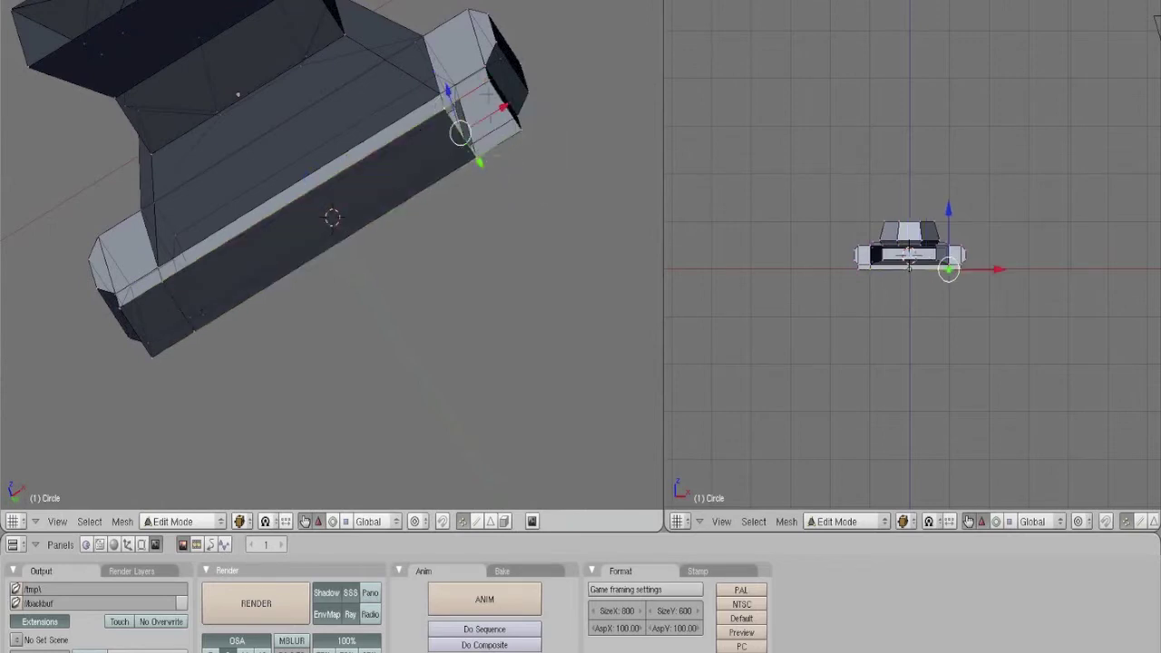
right_click(488, 85, "shift")
right_click(518, 135, "shift")
key("f")
middle_click_drag(547, 123, 524, 220)
key("KP_1")
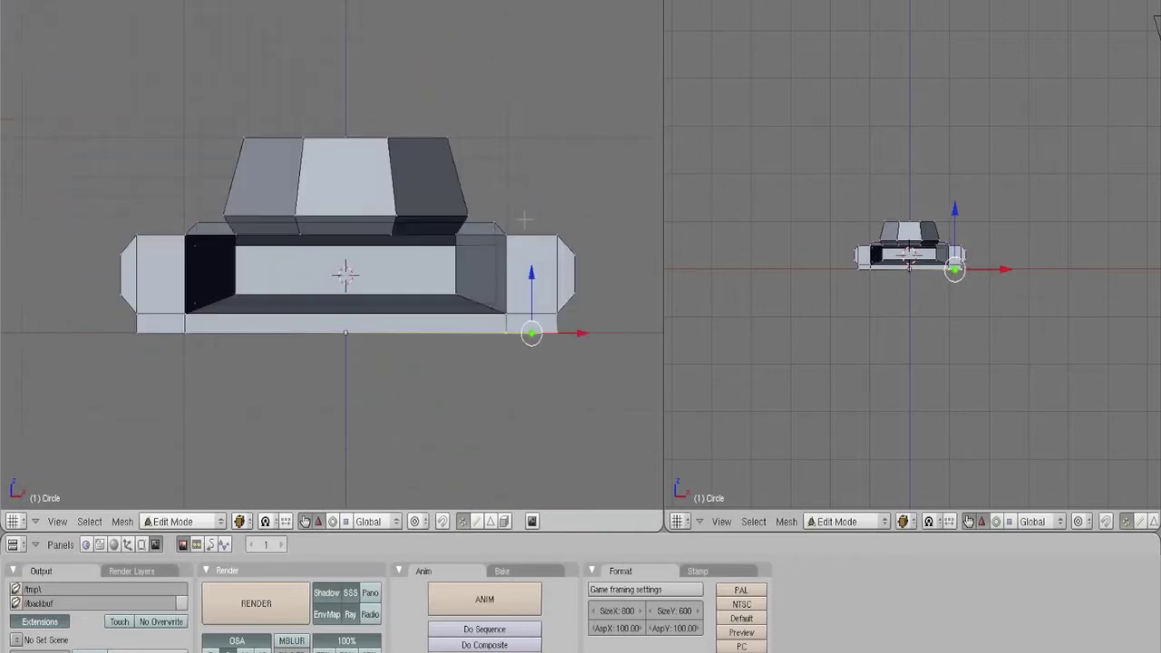
- Select the end-face vertices of the tapered -X tip and delete them
right_click(109, 255)
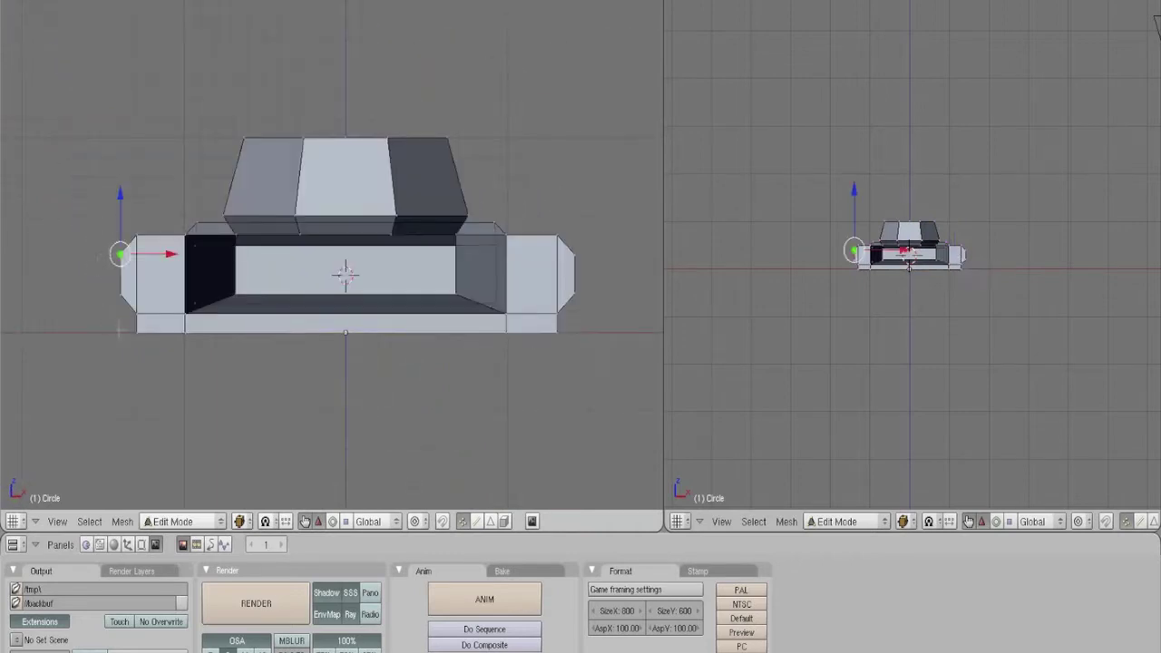
key("x")
left_click(132, 242)
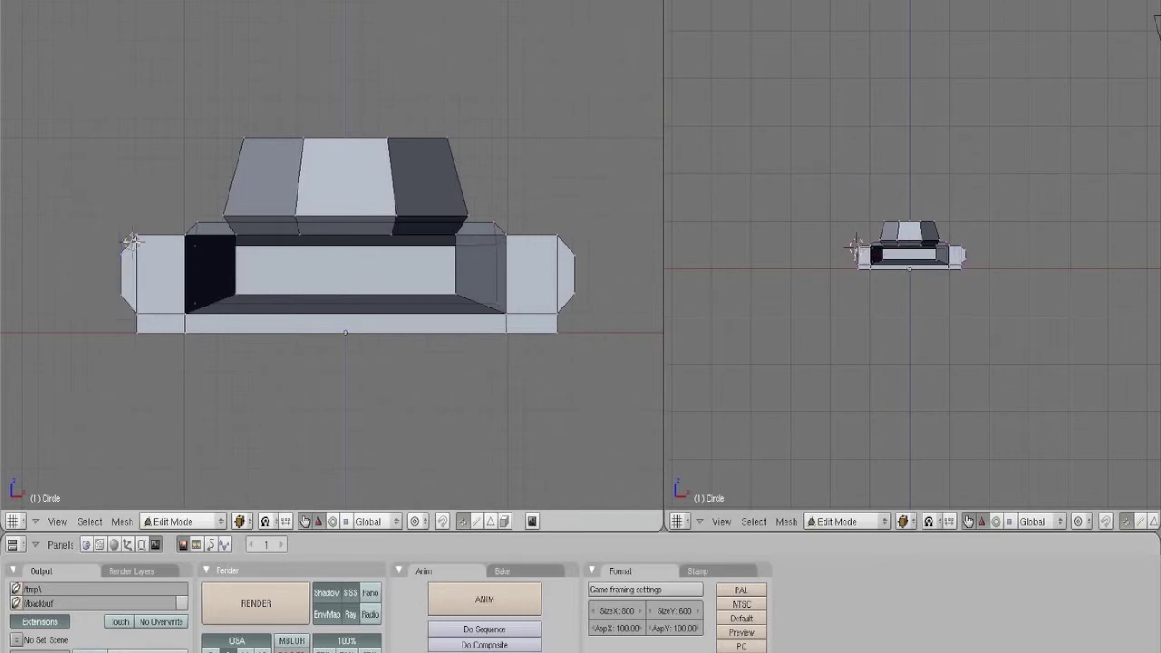
right_click(132, 241)
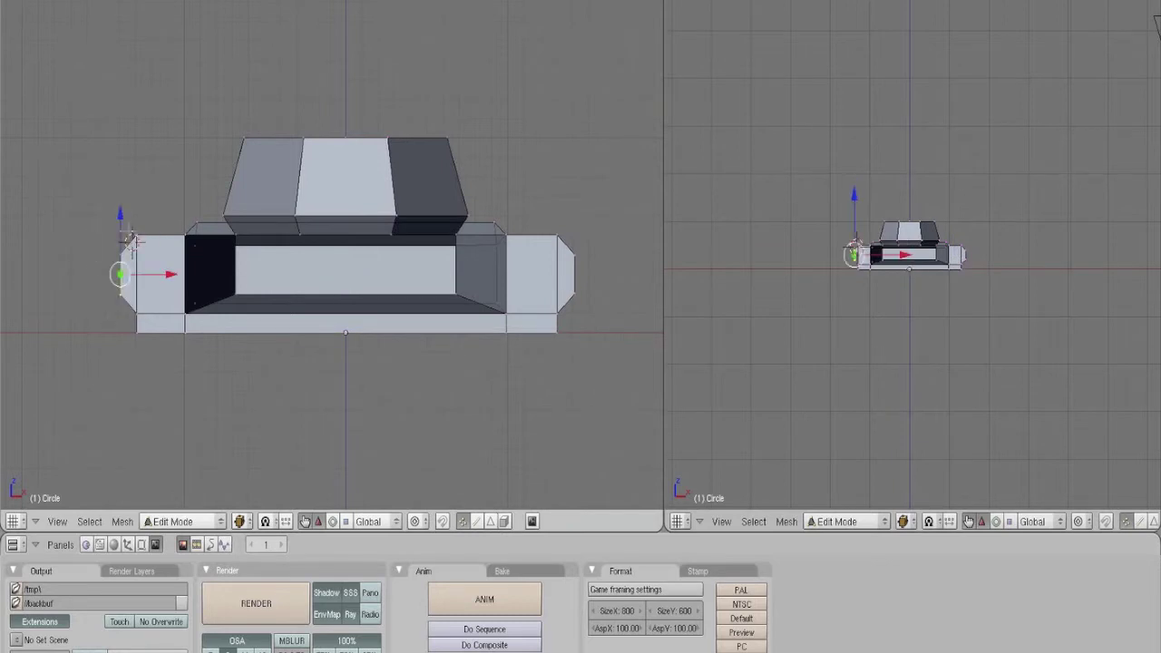
key("x")
key("Escape")
key("x")
left_click(131, 241)
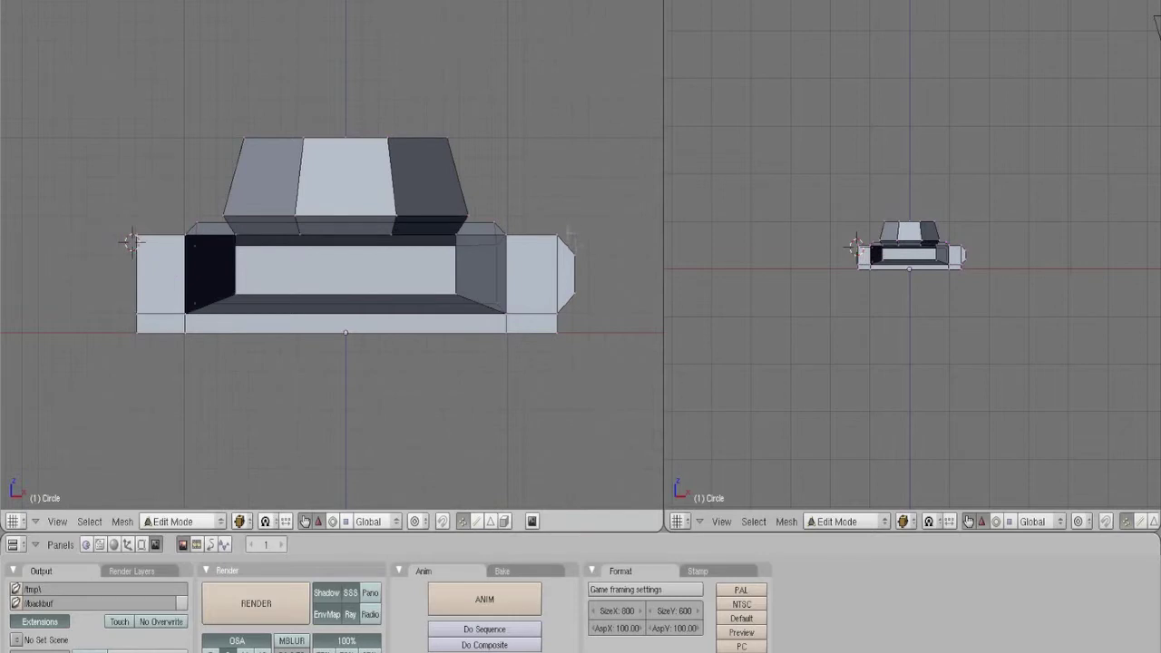
- Delete the end-face vertices of the tapered +X tip
right_click(569, 259)
key("x")
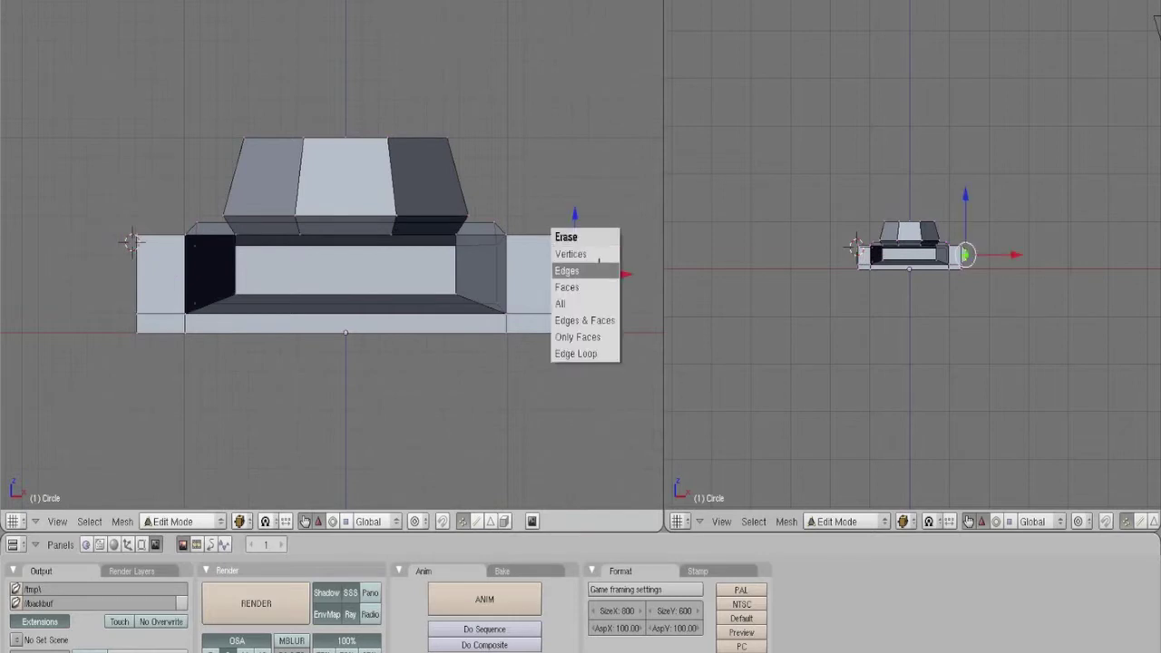
left_click(599, 261)
- Select the two mid-height corner vertices on the -X end face and delete the edge joining them
middle_click_drag(145, 318, 163, 324)
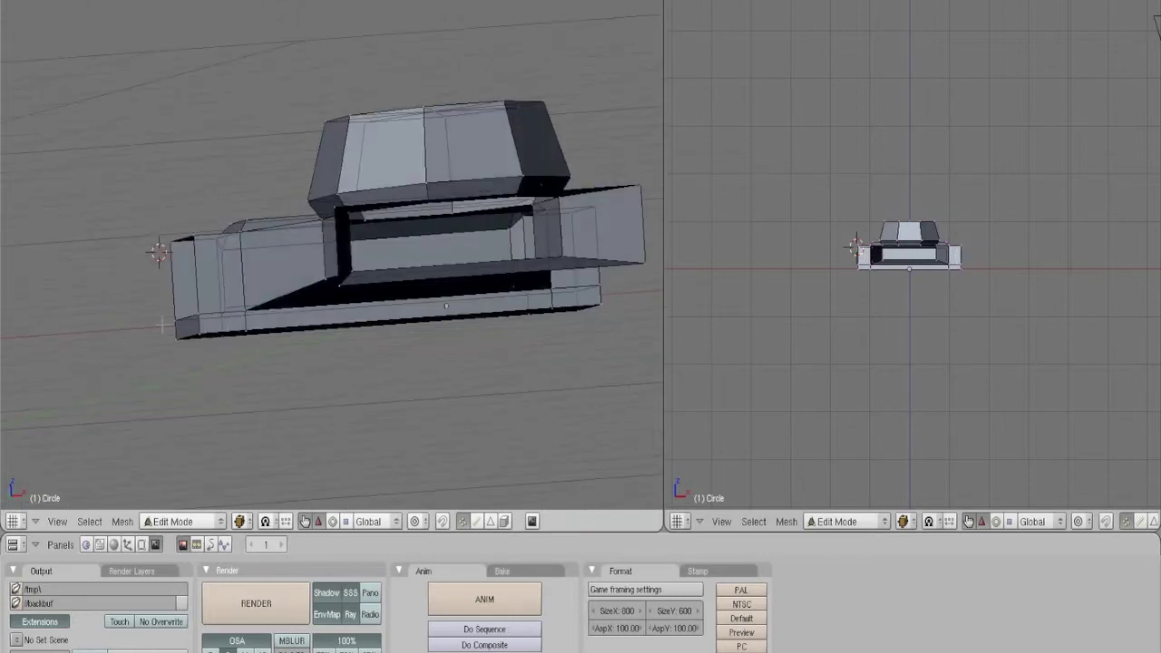
right_click(167, 323)
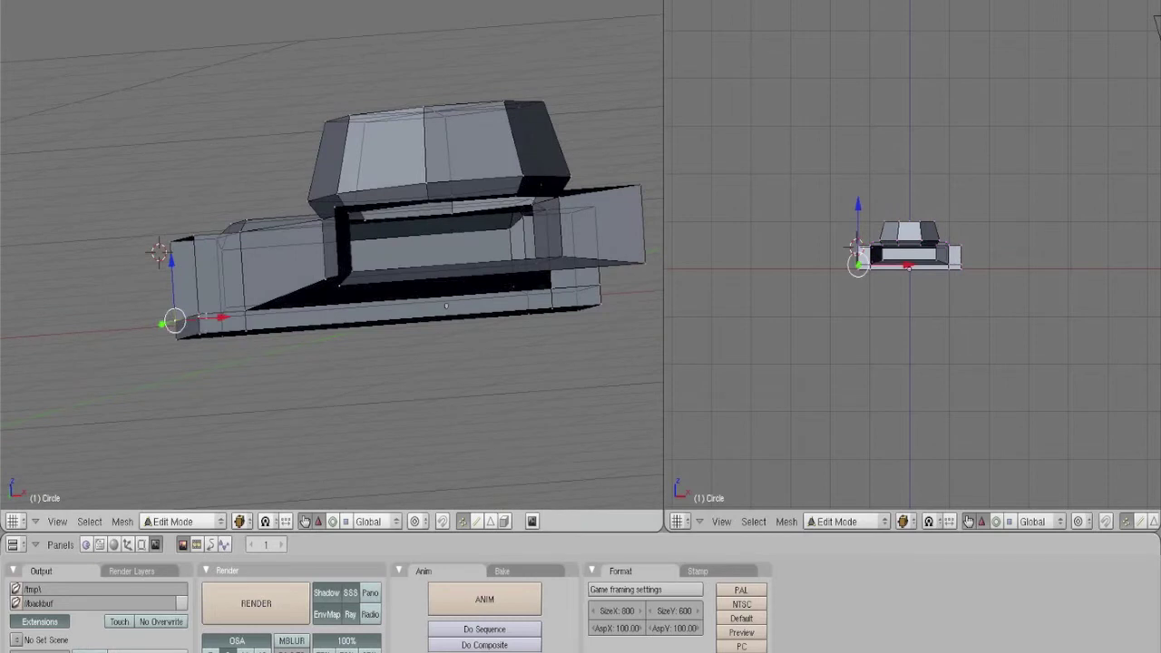
right_click(198, 314, "shift")
key("x")
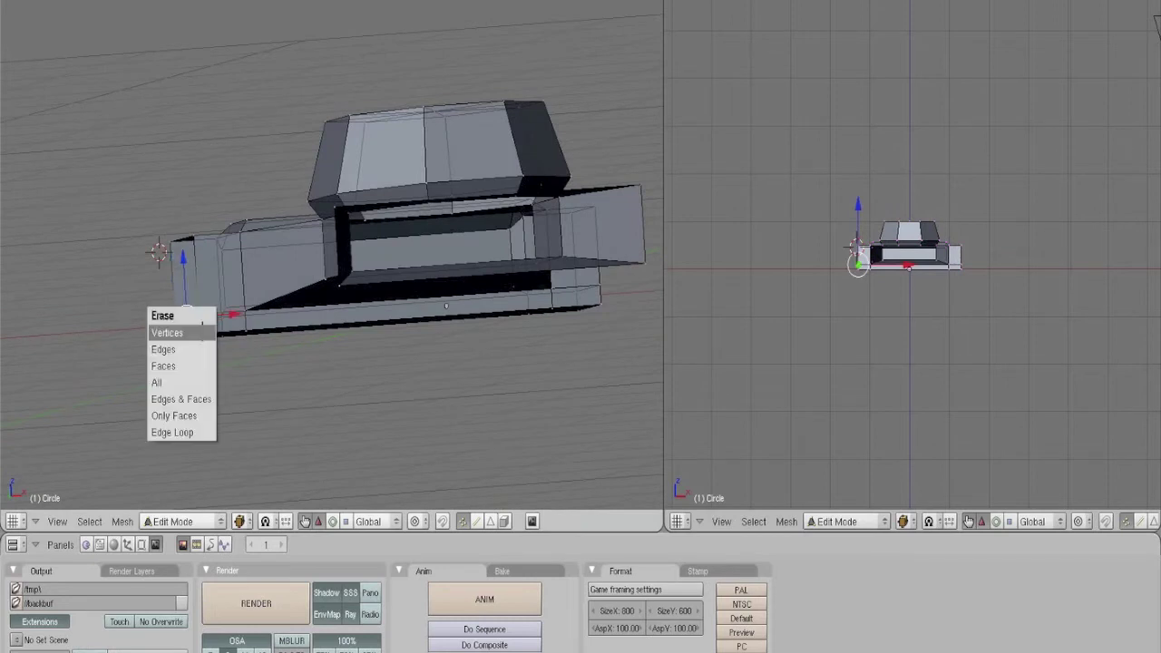
left_click(181, 332)
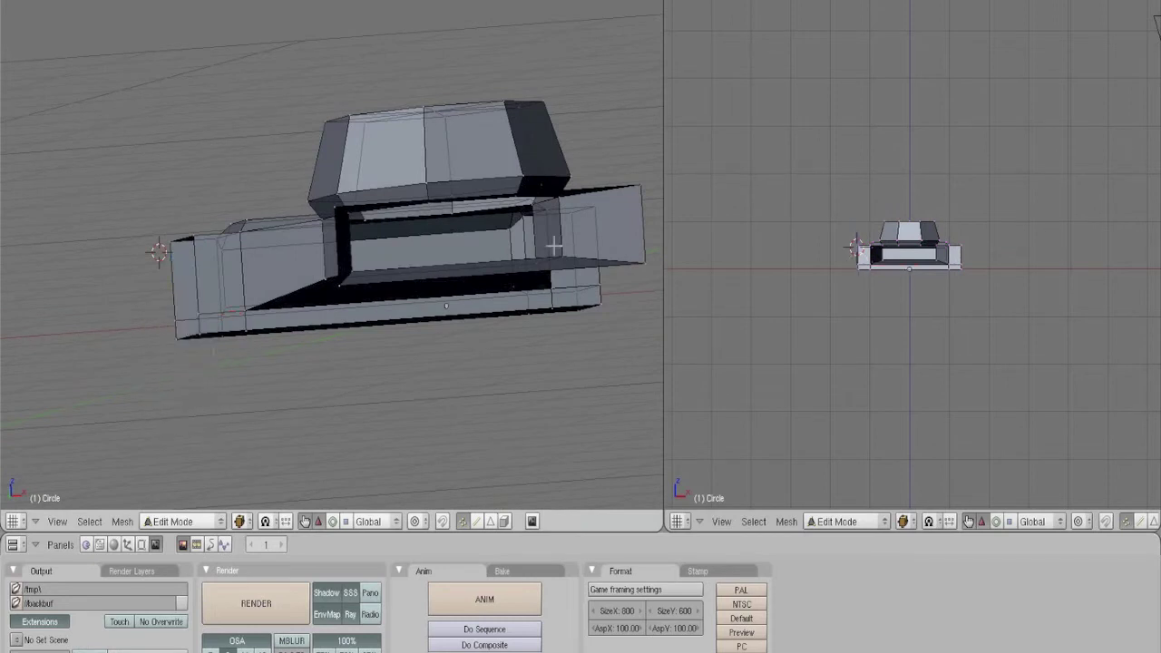
- Select the two mid-height corner vertices on the +X end face and delete the edge joining them
middle_click_drag(550, 246, 486, 269)
right_click(419, 322)
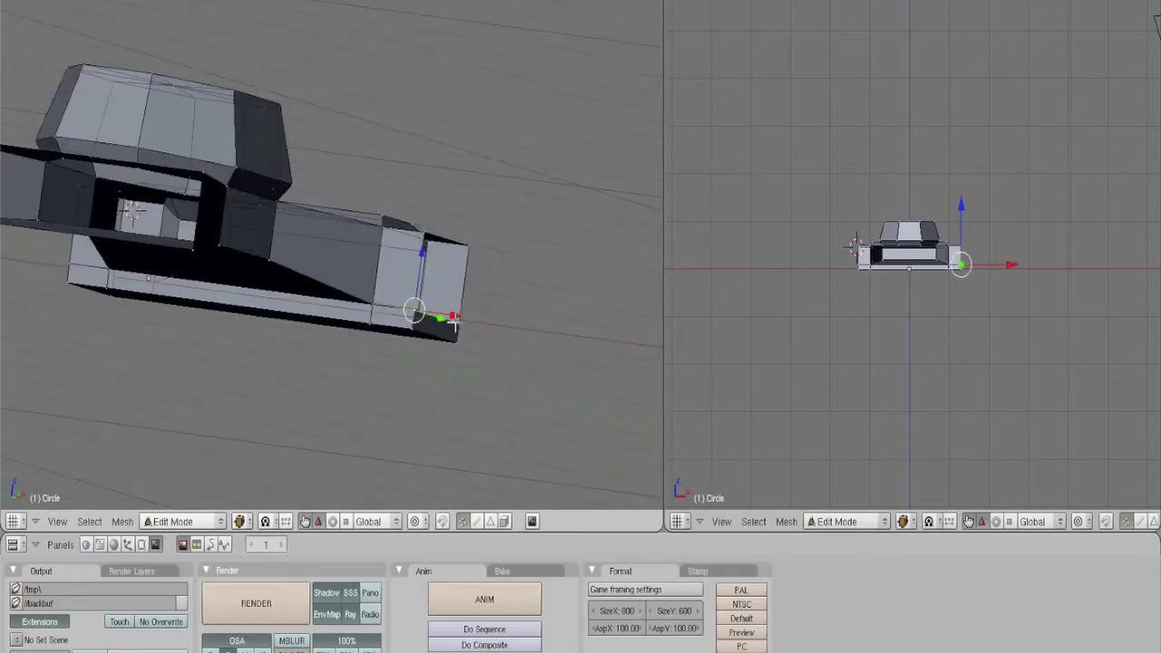
right_click(460, 323, "shift")
key("x")
left_click(435, 323)
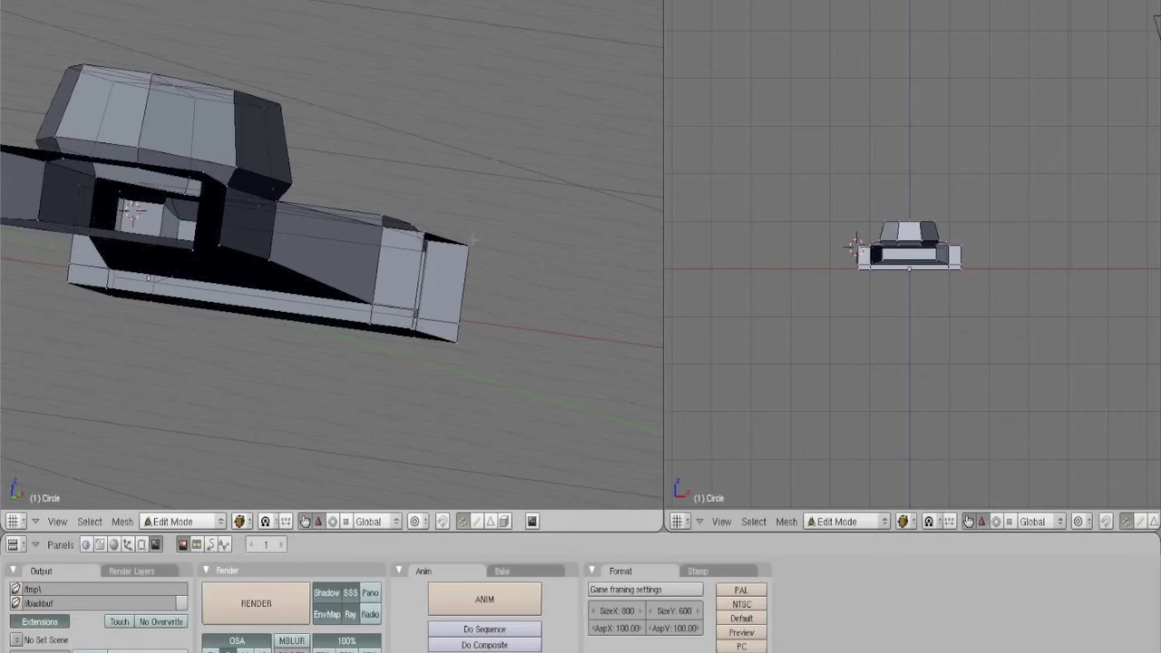
- Delete the remaining mid-height corner vertices of the open +X end, removing its short side walls
middle_click_drag(471, 241, 397, 260)
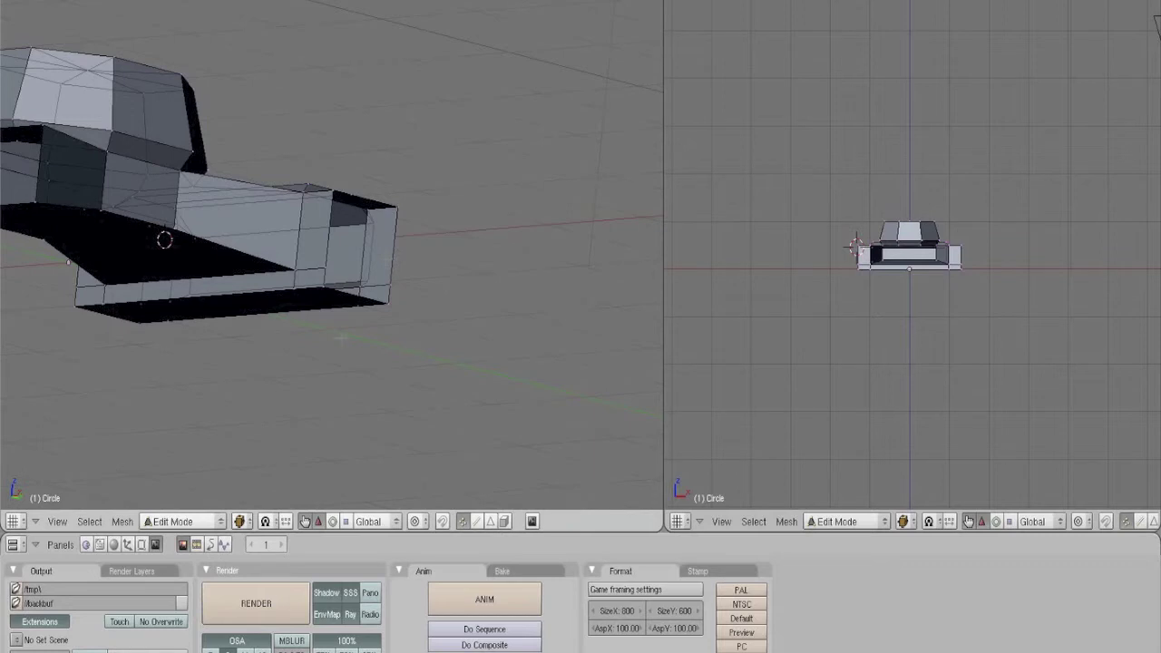
middle_click_drag(340, 337, 365, 281)
right_click(399, 295)
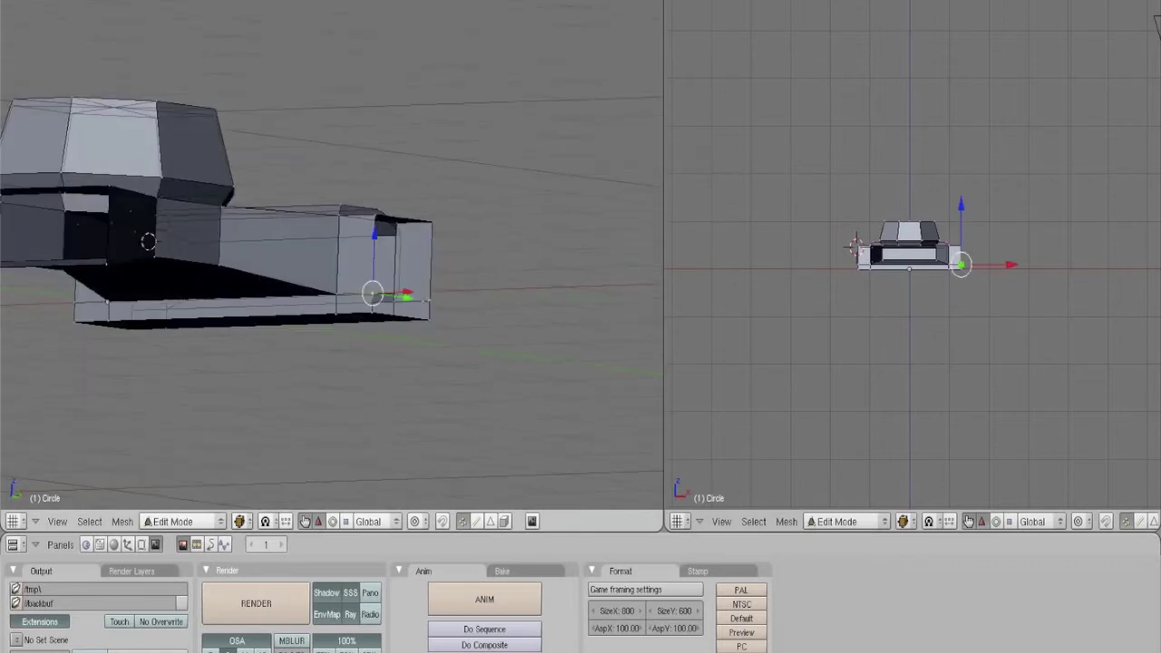
key("x")
left_click(420, 307)
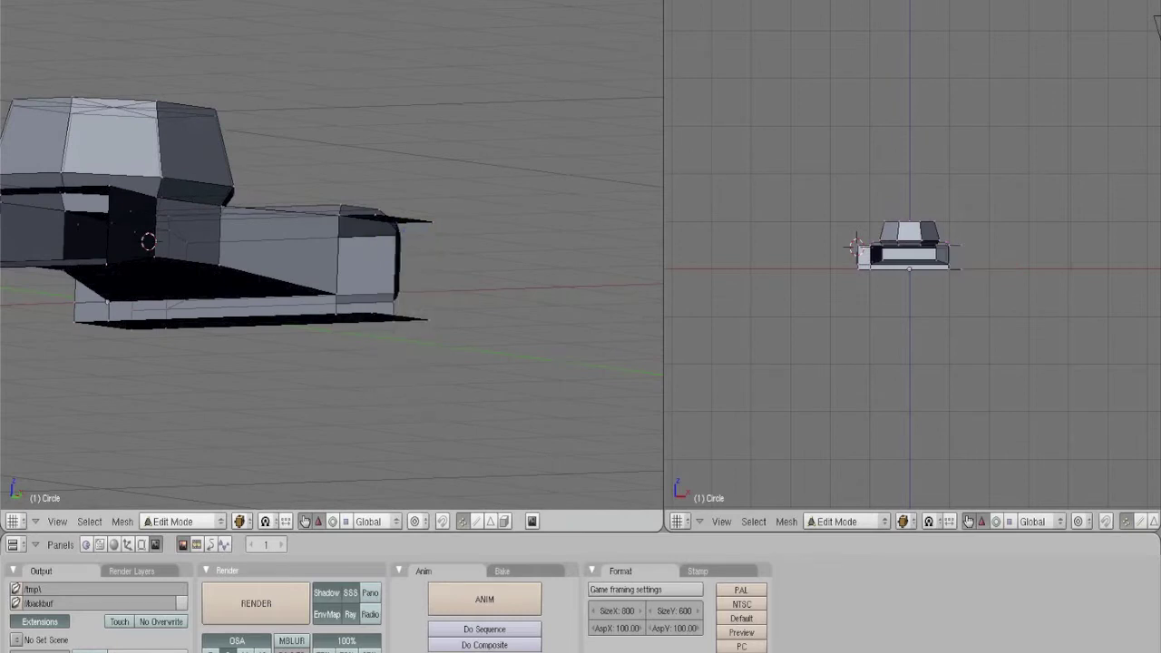
- Fill the small triangular gap at the -Y lower corner of the +X end between its three vertices
middle_click_drag(397, 241, 386, 277)
right_click(347, 261)
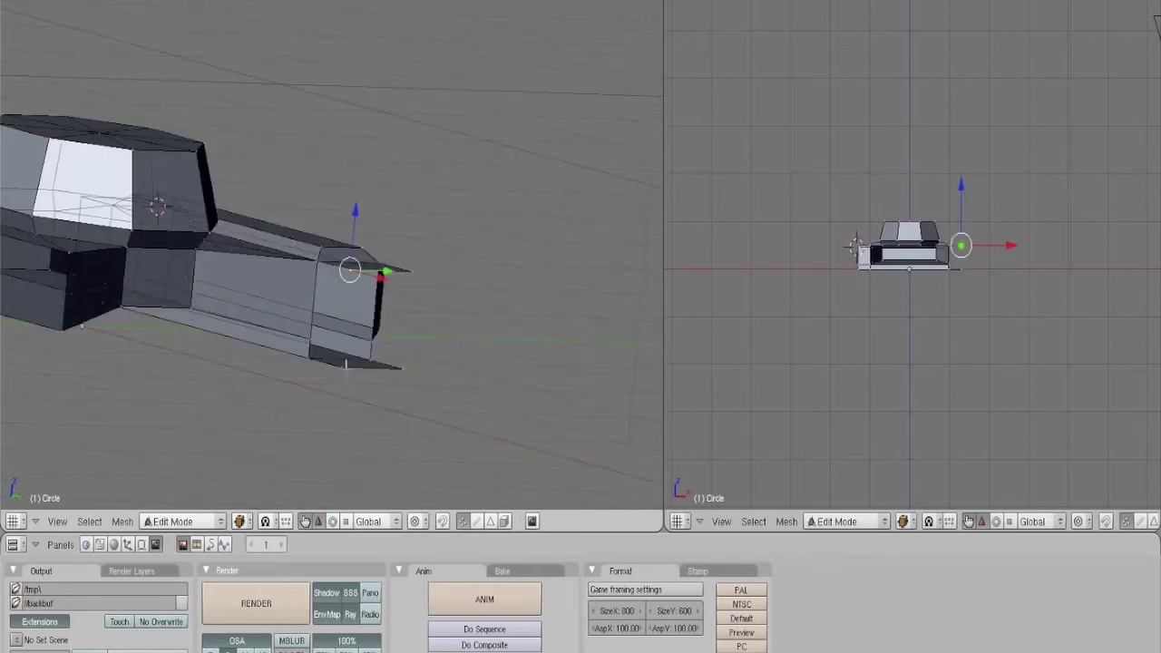
right_click(347, 365, "shift")
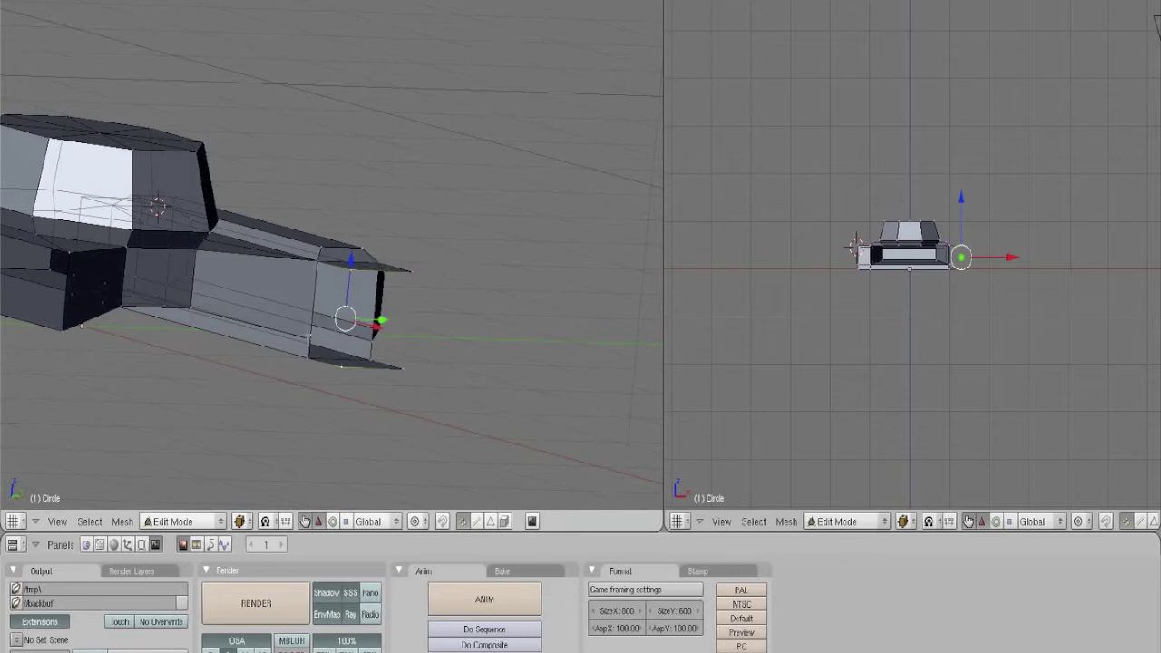
right_click(310, 338)
right_click(310, 358, "shift")
right_click(339, 367, "shift")
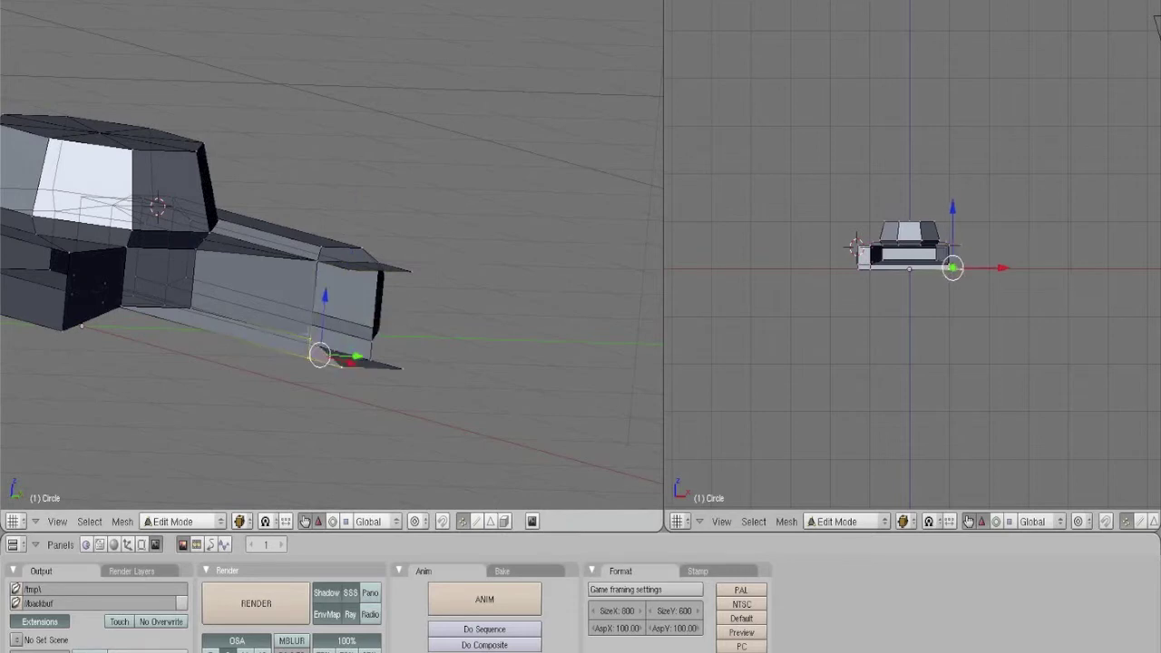
- Rebuild the -Y side wall of the +X end with a face between its four corner vertices
right_click(310, 337)
right_click(318, 261, "shift")
right_click(341, 366, "shift")
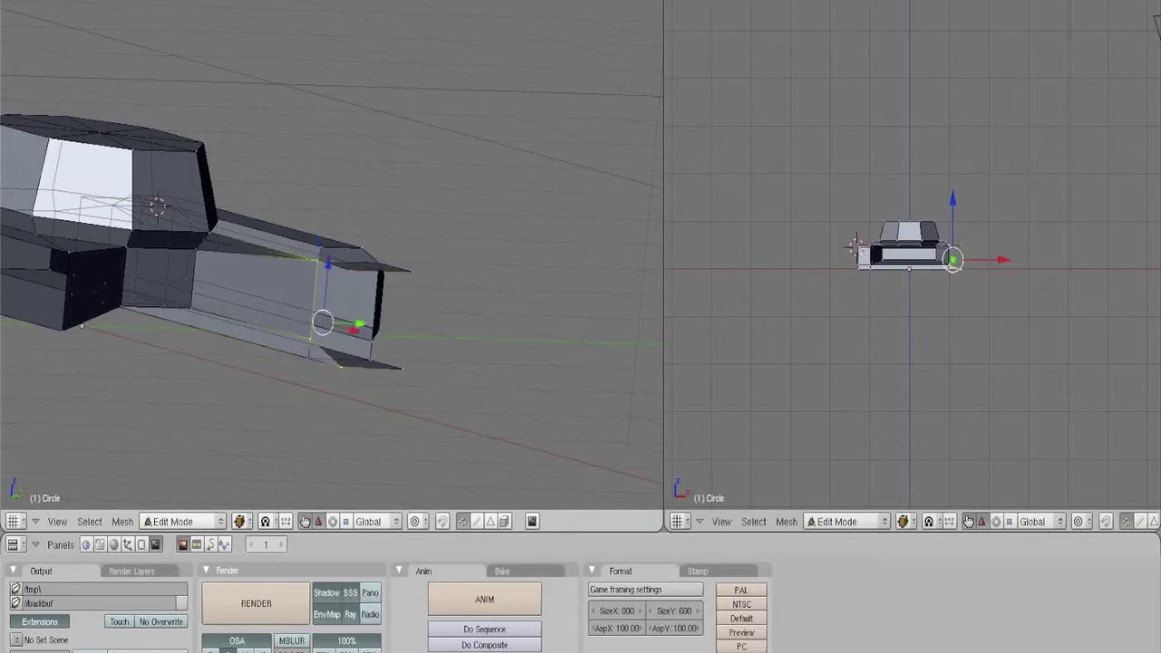
right_click(350, 268, "shift")
key("f")
- Fill the small triangular gap at the +Y lower corner of the +X end between its three vertices
middle_click_drag(443, 321, 387, 309)
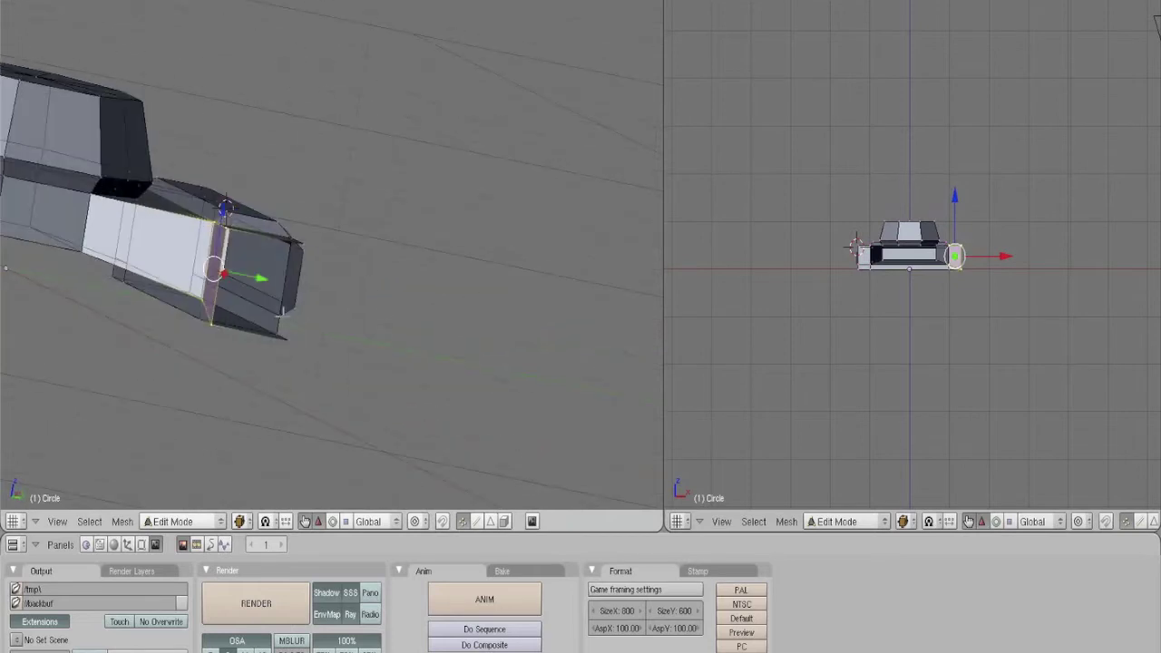
right_click(279, 316)
right_click(287, 339, "shift")
right_click(279, 336, "shift")
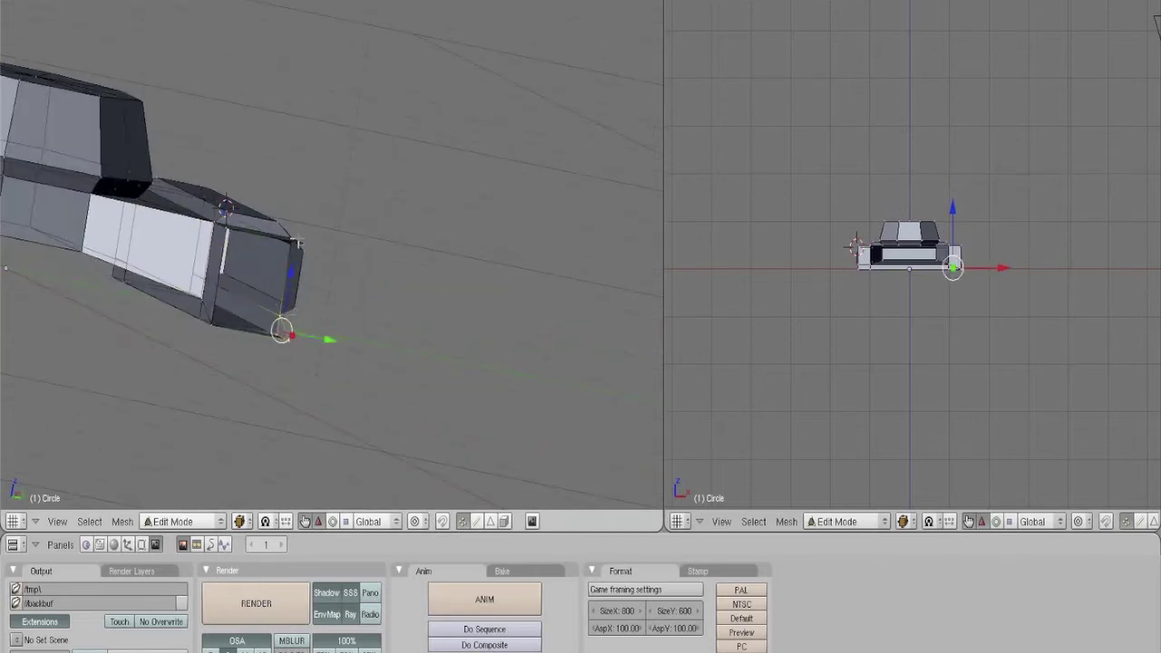
- Rebuild the +Y side wall of the +X end with a face between its four corner vertices
middle_click_drag(324, 272, 252, 252)
right_click(222, 238)
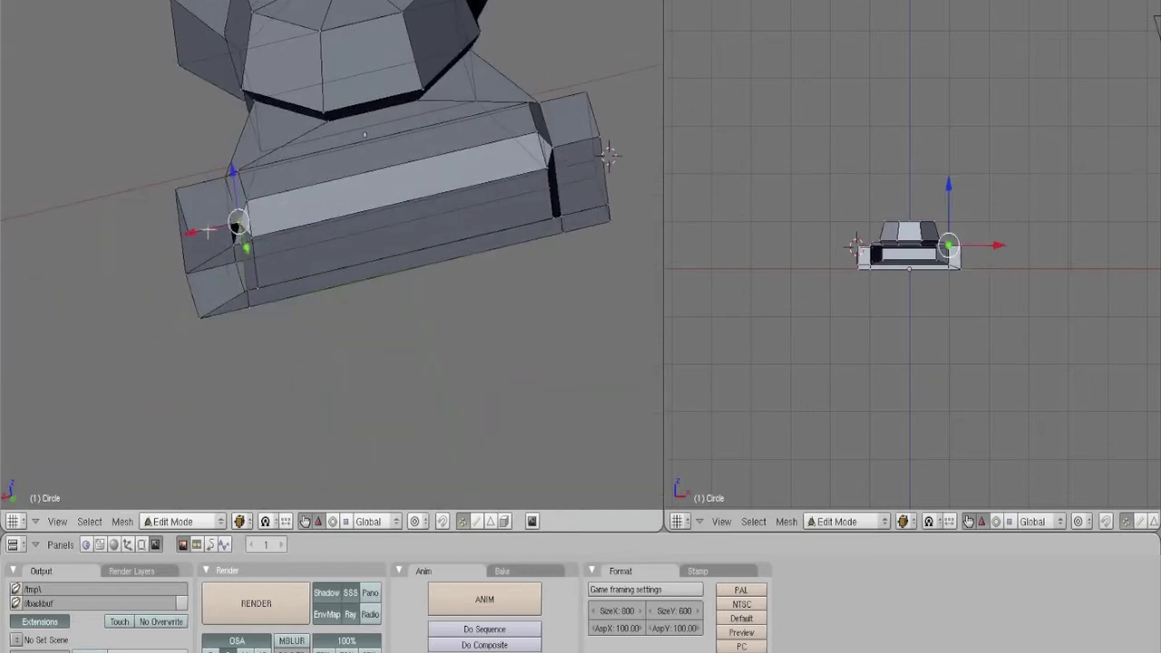
right_click(192, 234, "shift")
right_click(244, 296, "shift")
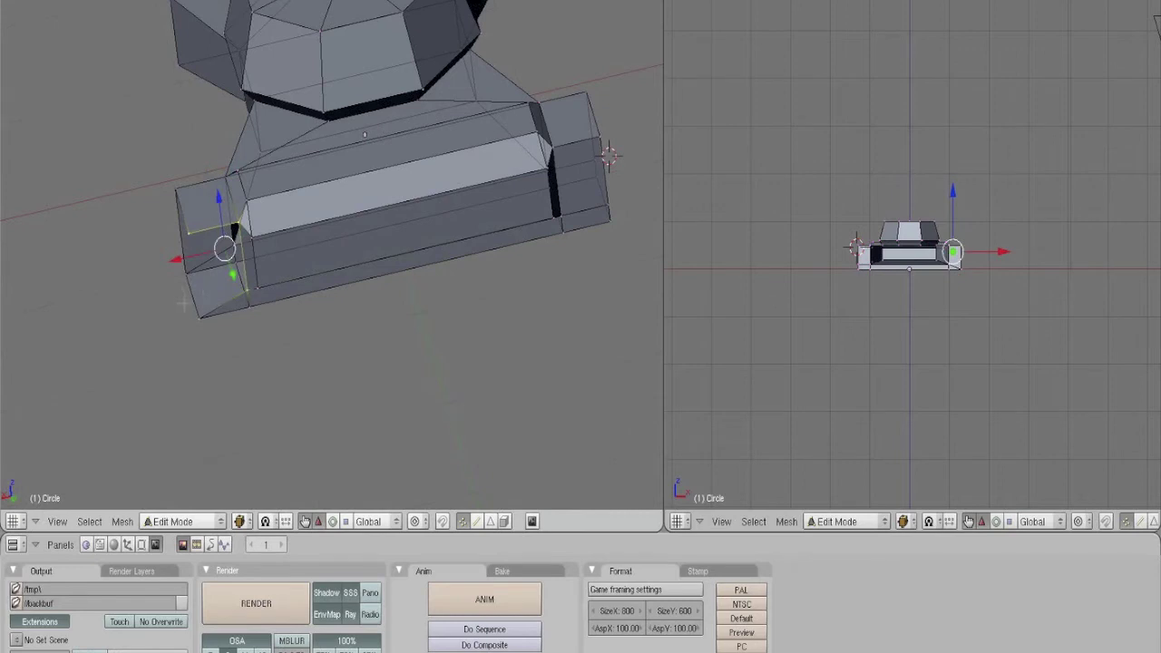
right_click(191, 313, "shift")
key("f")
- Delete the remaining mid-height corner vertices of the open -X end, removing its short side walls
mouse_move(439, 247)
middle_mouse_down()
mouse_move(589, 245)
mouse_move(623, 324)
middle_mouse_up()
right_click(630, 246)
key("x")
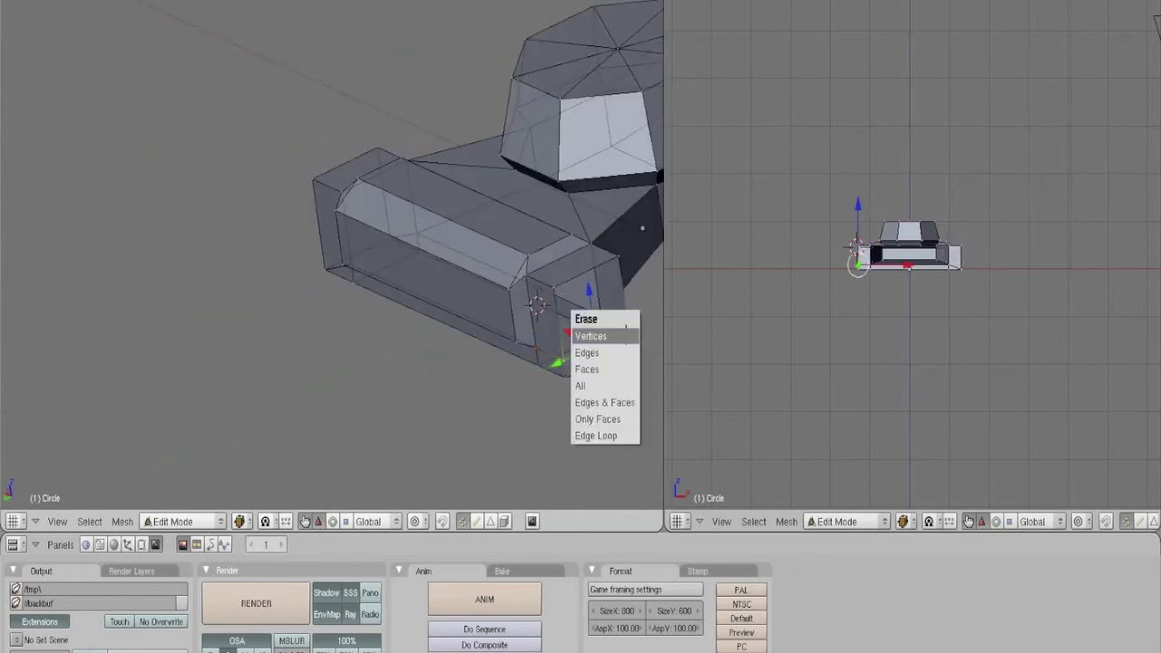
left_click(619, 353)
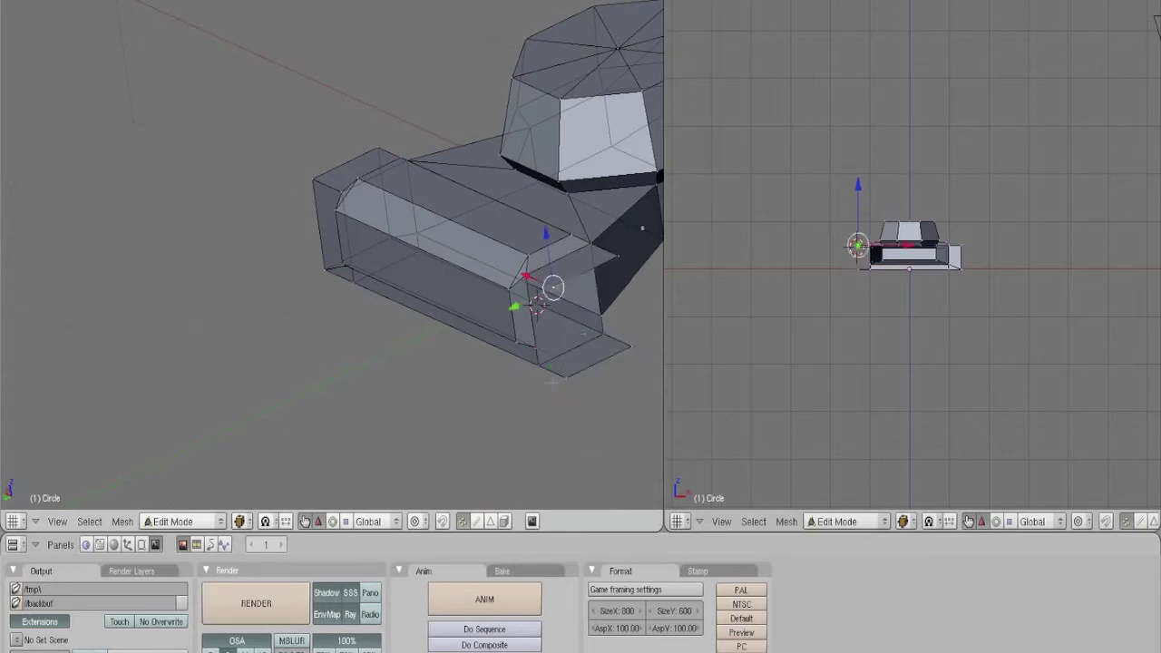
- Fill the small triangular gaps at the lower corners of the -X end, each between three vertices
right_click(538, 350)
right_click(542, 368, "shift")
right_click(567, 381, "shift")
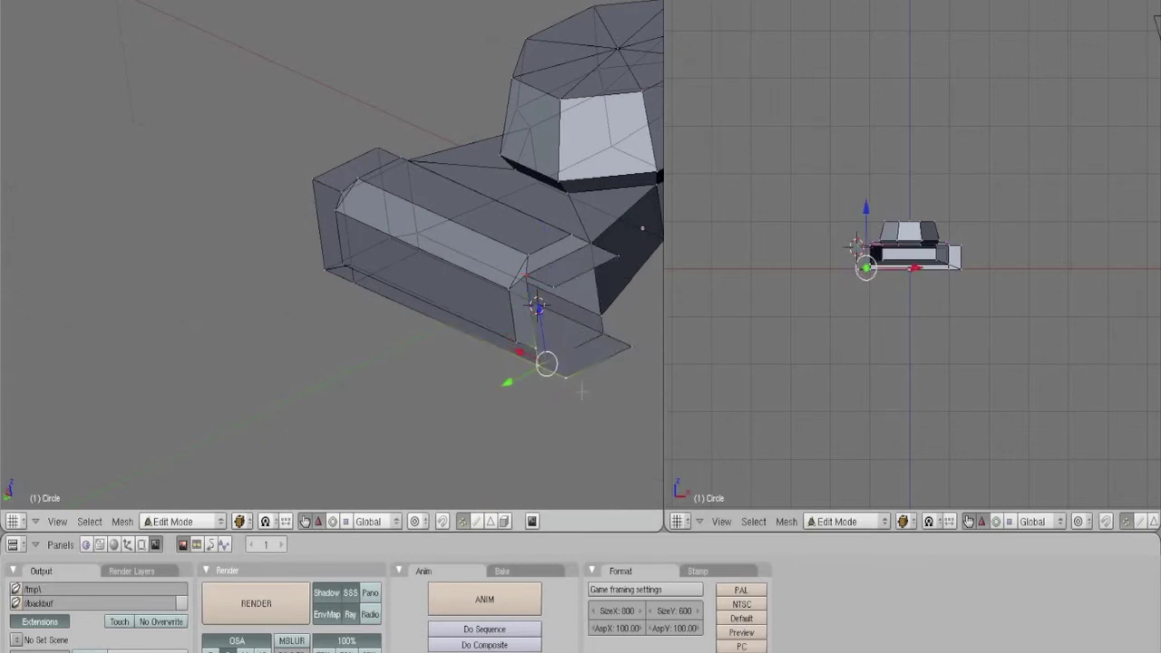
key("g")
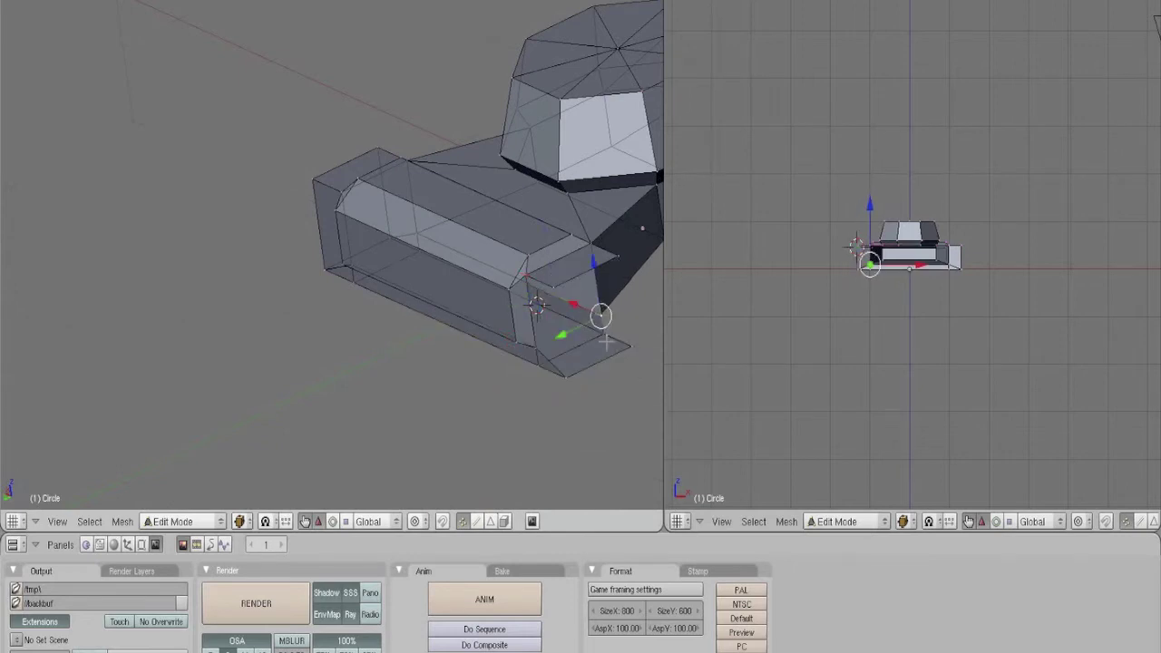
- Rebuild the -Y side wall of the -X end with a face between its four corner vertices
right_click(617, 258)
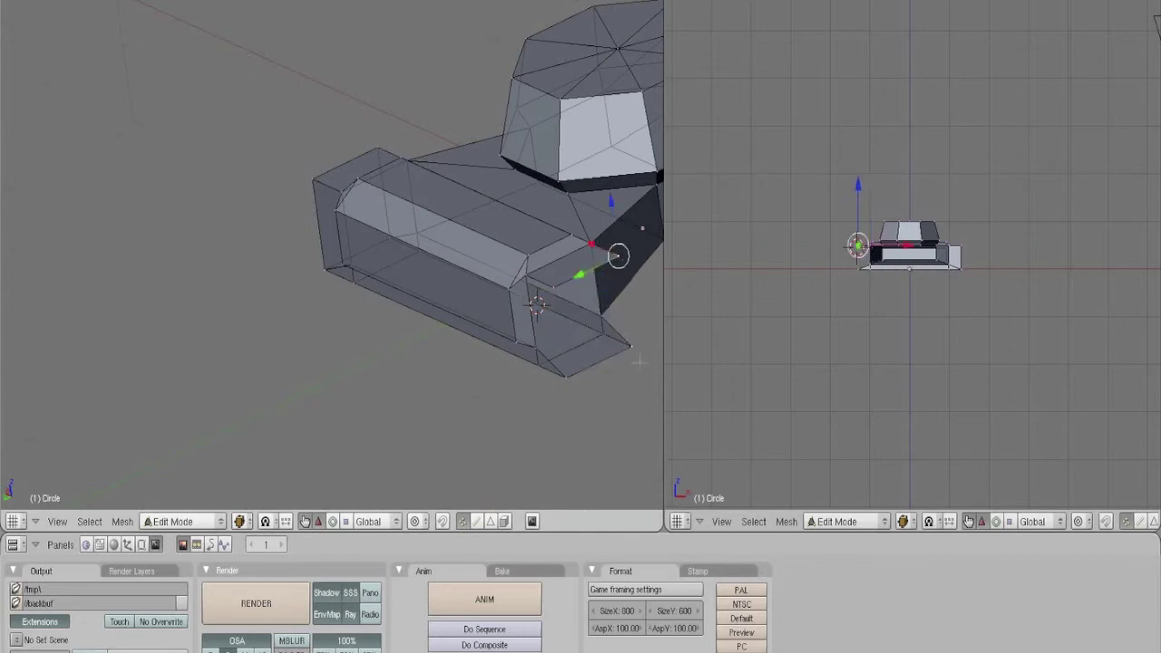
right_click(635, 350, "shift")
right_click(601, 317, "shift")
right_click(594, 245, "shift")
key("f")
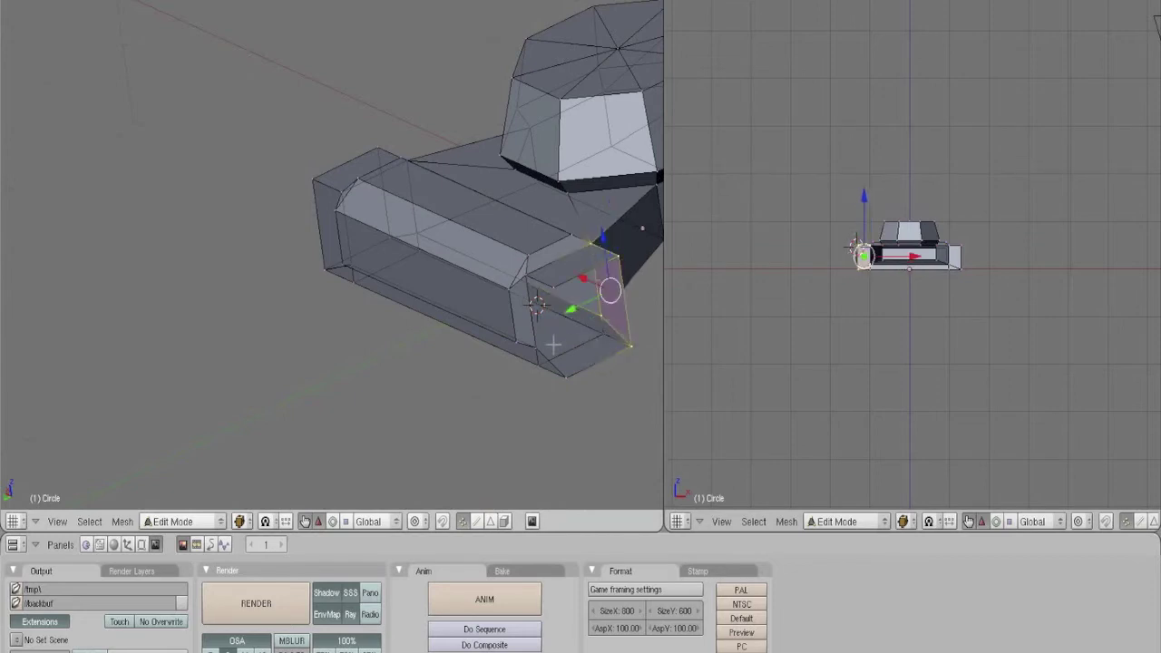
- Rebuild the +Y side wall of the -X end with a face between its four corner vertices
right_click(542, 348)
right_click(568, 370, "shift")
right_click(553, 292, "shift")
right_click(534, 281, "shift")
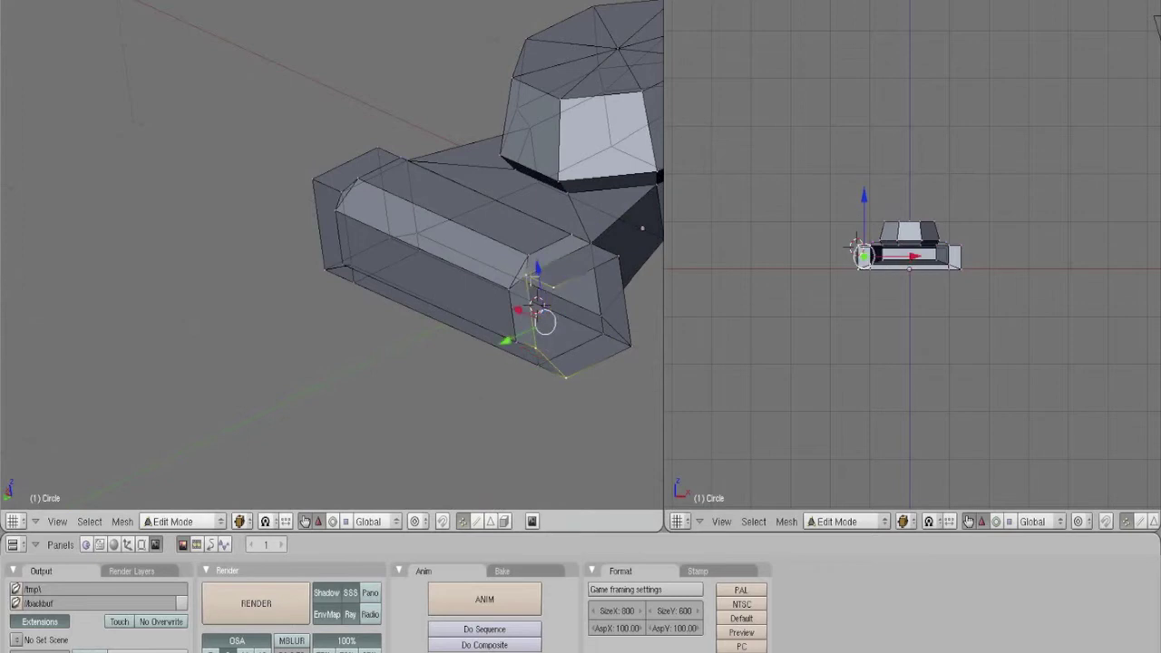
key("f")
- Switch to front view and select the outermost vertices of both the -X and +X ends
middle_click_drag(608, 360, 552, 333)
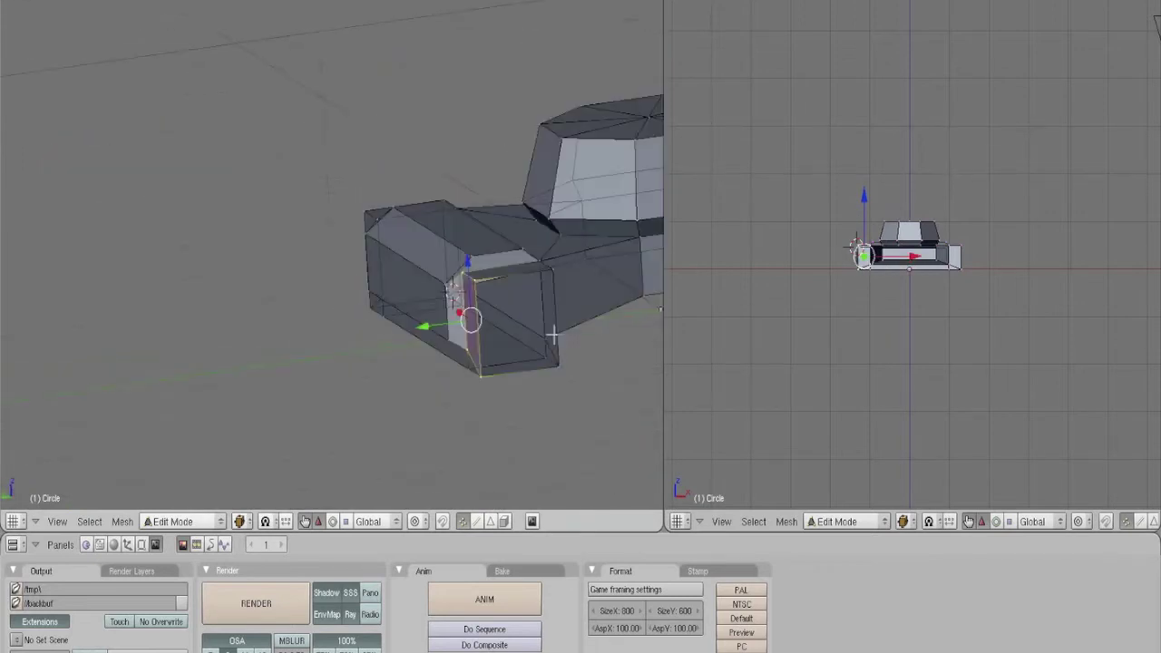
key("KP_1")
scroll(523, 313, "down", 2)
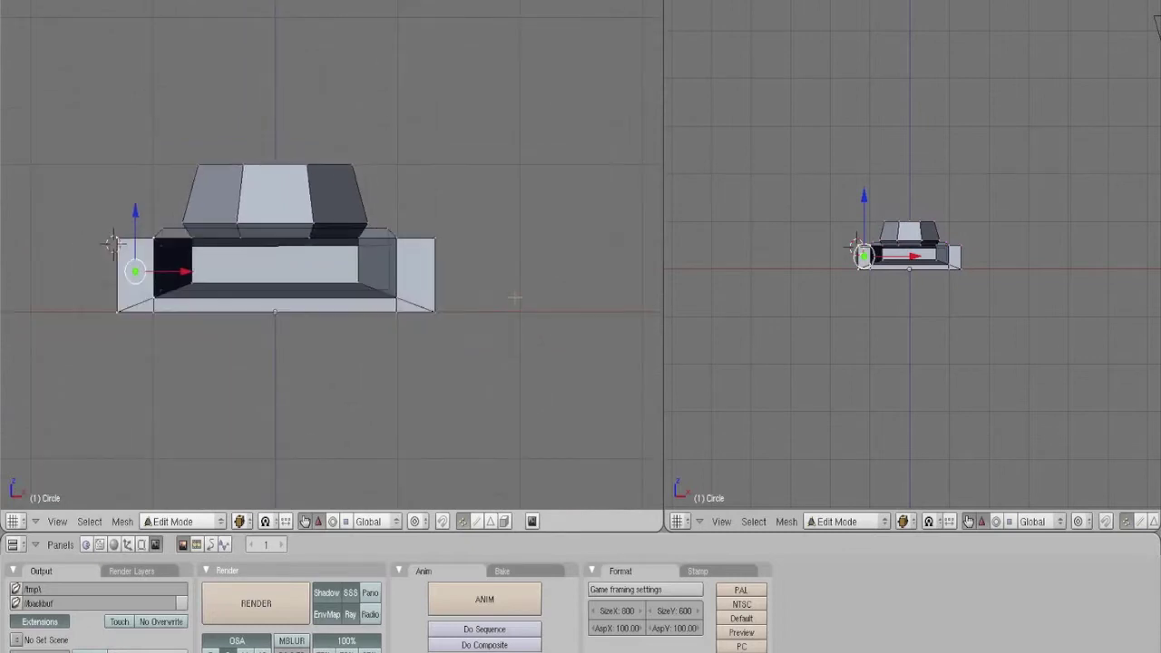
middle_click_drag(269, 341, 378, 347, "shift")
right_click(238, 262)
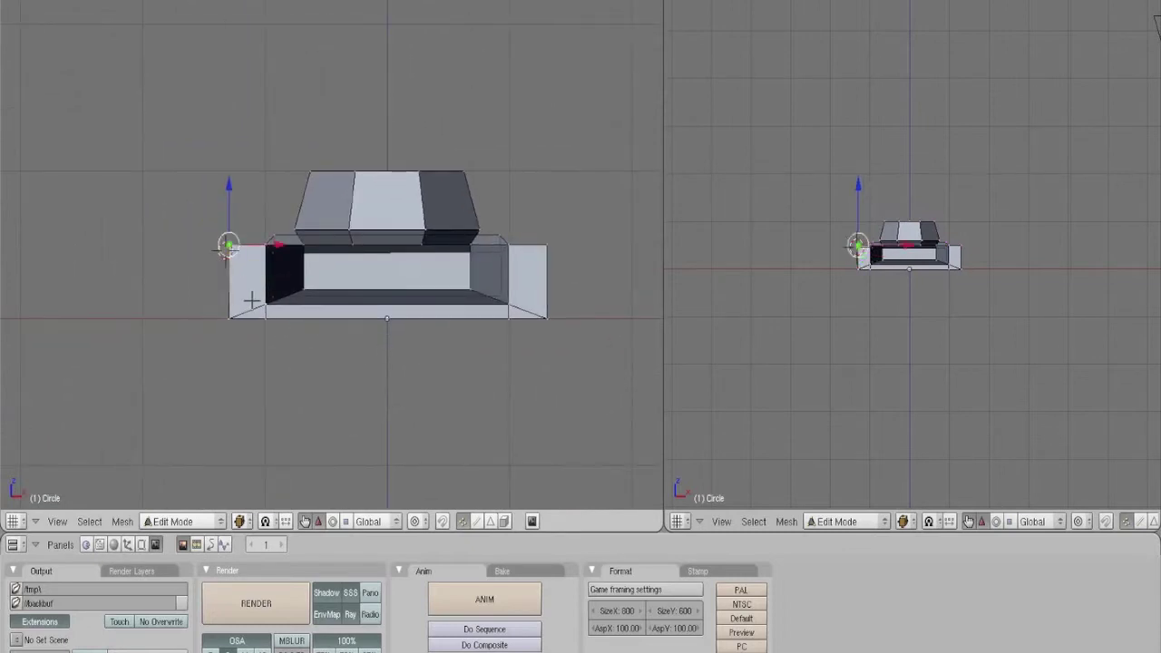
middle_click_drag(254, 302, 329, 307, "shift")
right_click(306, 304, "shift")
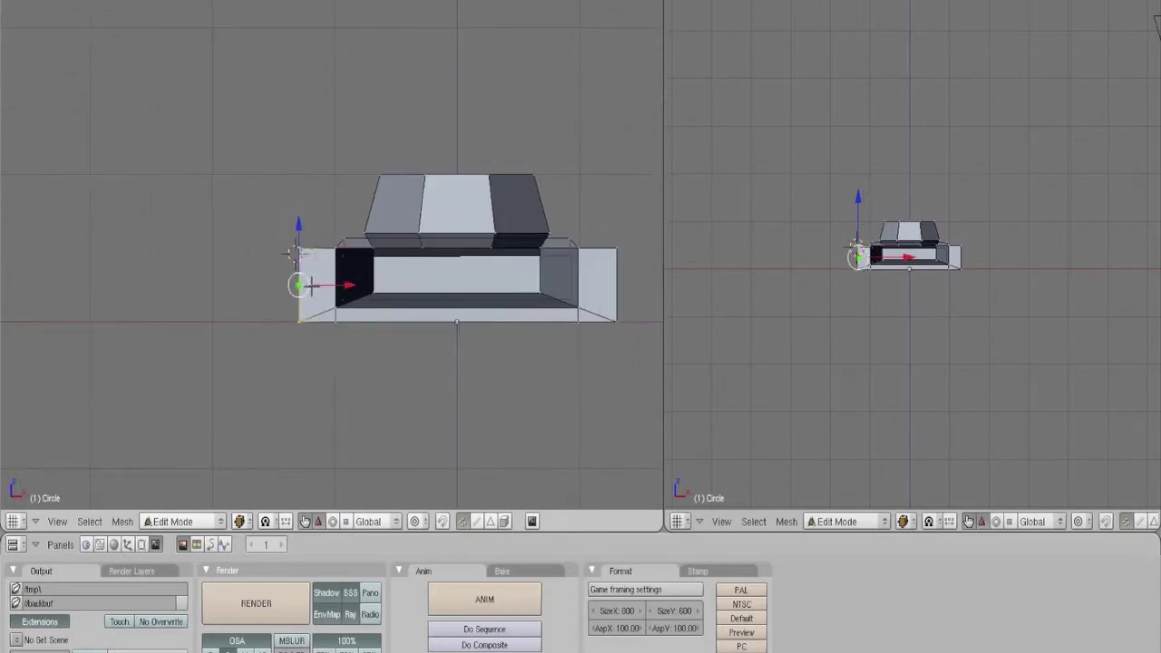
middle_click_drag(515, 332, 450, 334, "shift")
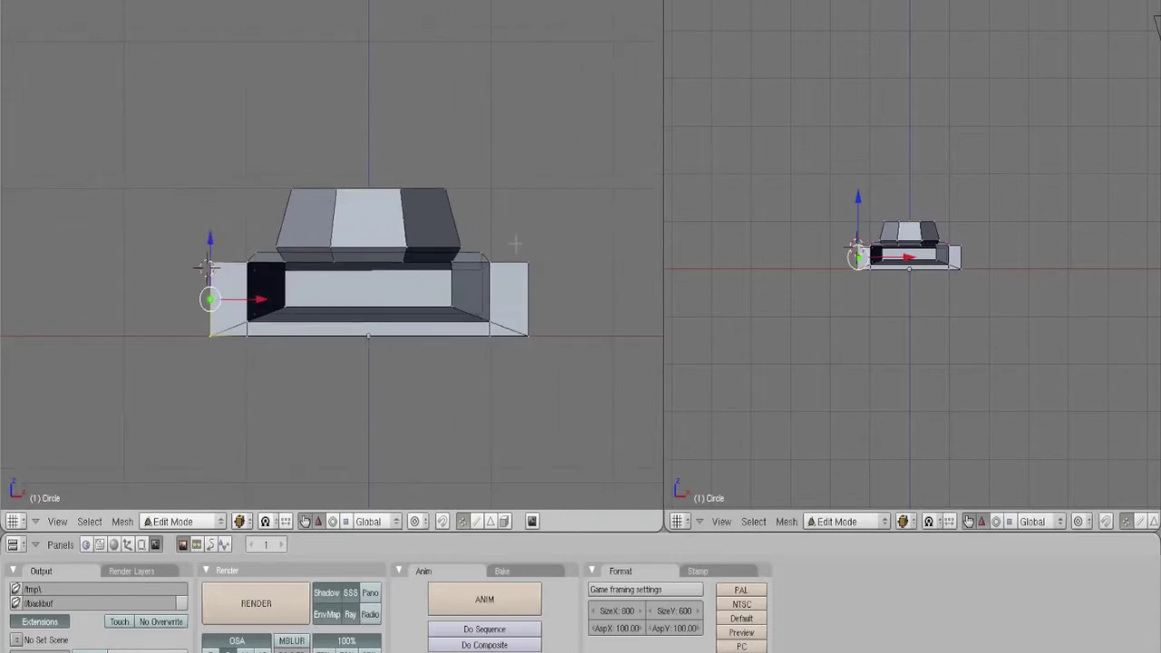
mouse_move(510, 277)
left_mouse_down("ctrl")
mouse_move(521, 333)
mouse_move(500, 314)
left_mouse_up("ctrl")
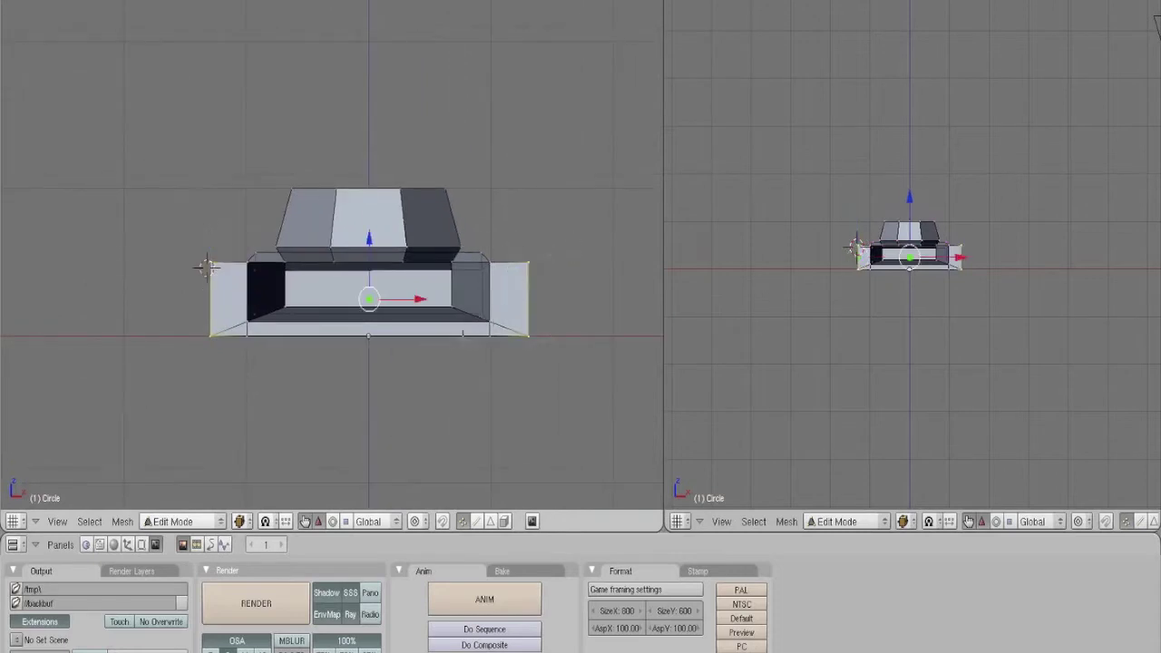
- Extrude the selected outermost edges of both the -X and +X ends and scale them outward along X by about 1.09
key("e")
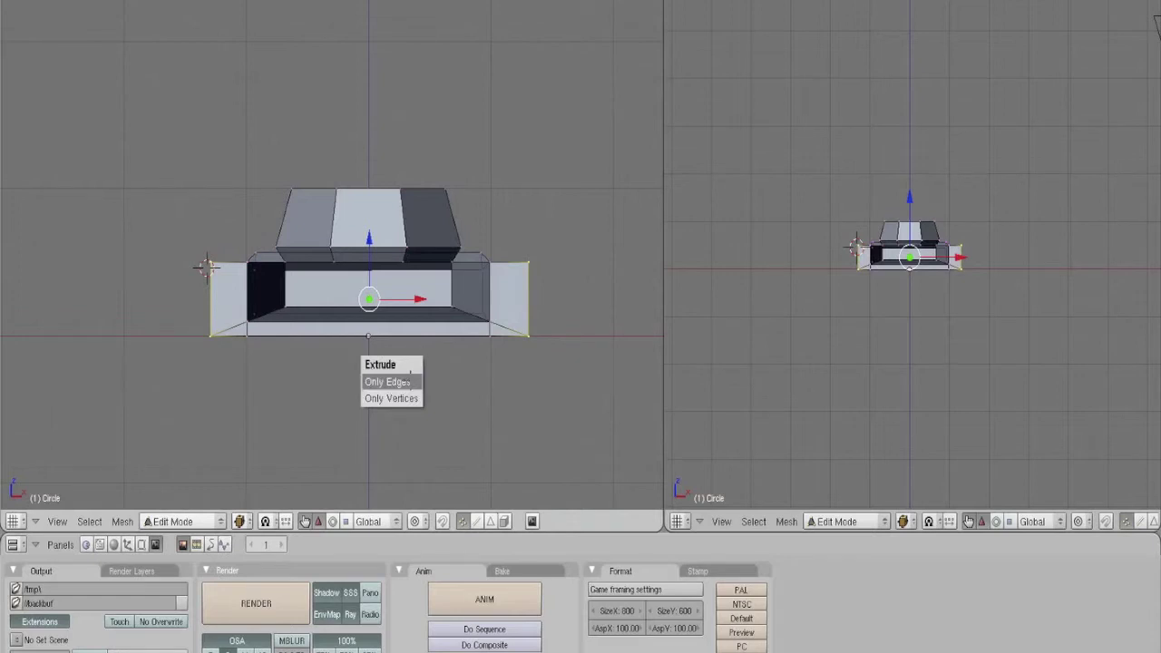
left_click(410, 379)
right_click(379, 330)
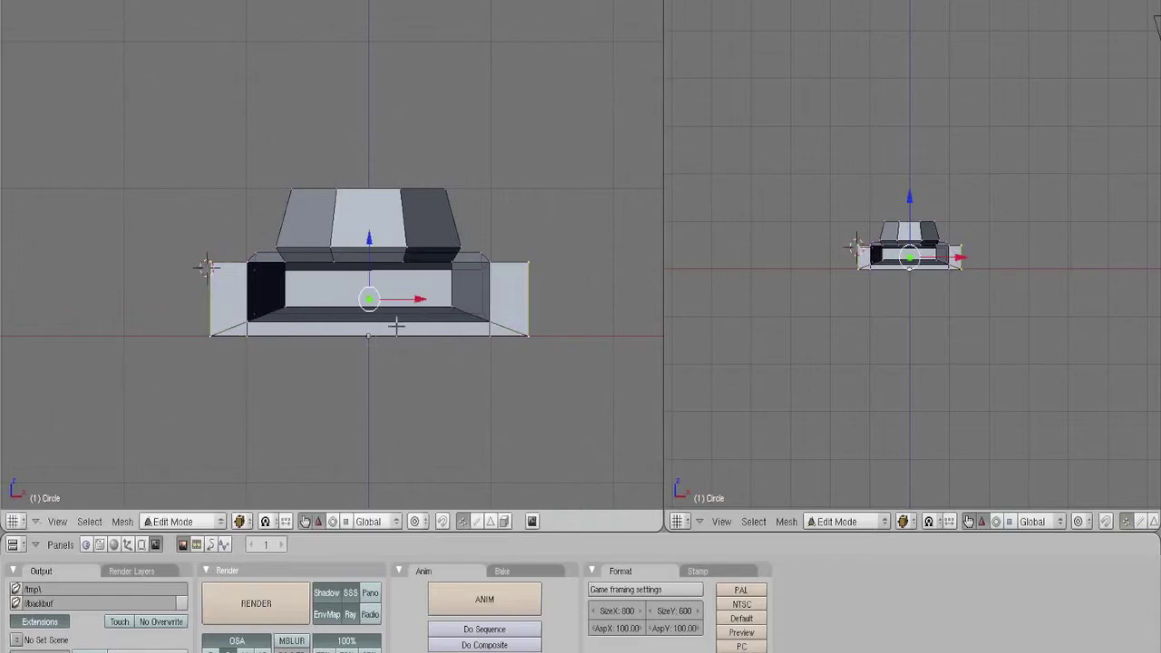
key("s")
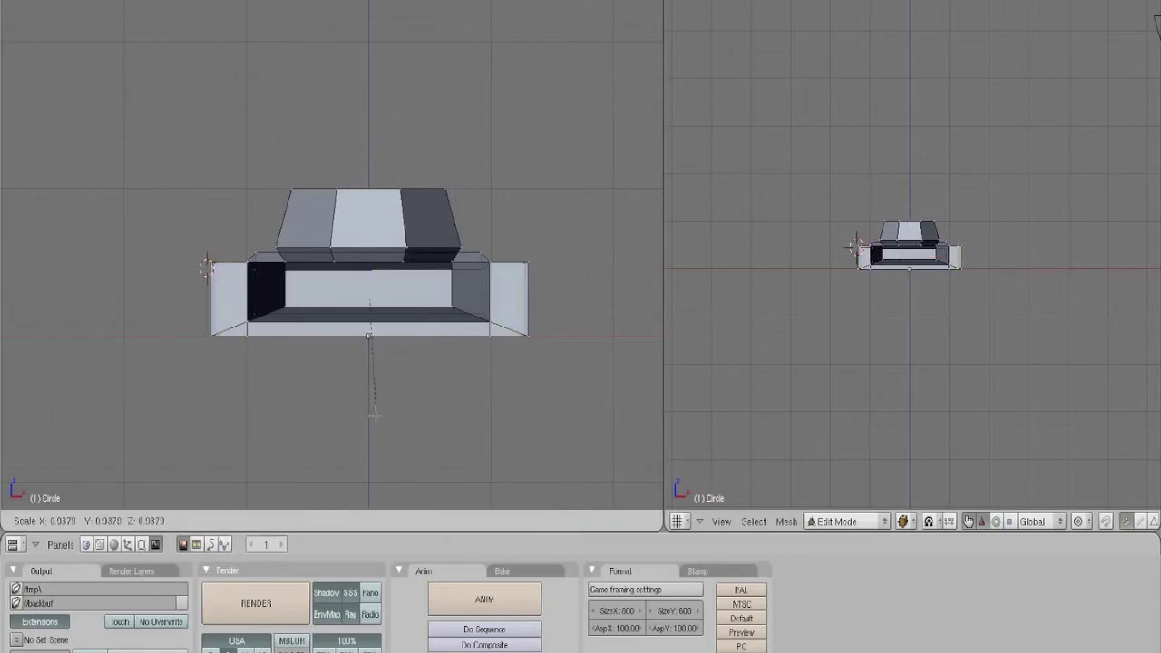
left_click(374, 414)
key("s")
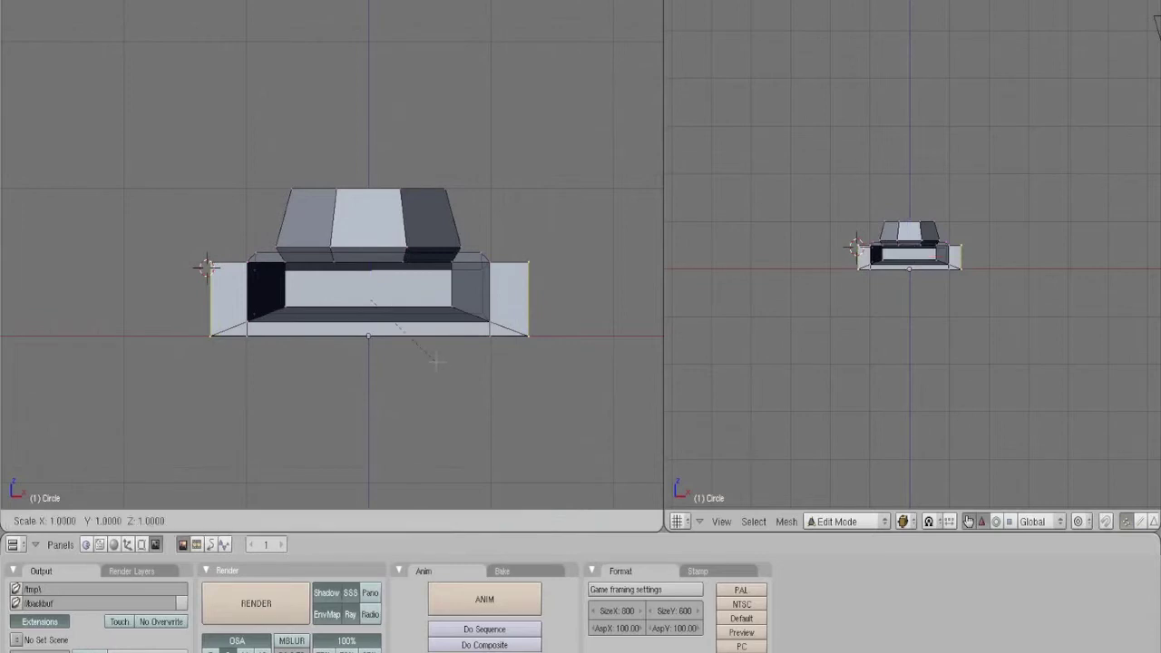
key("x")
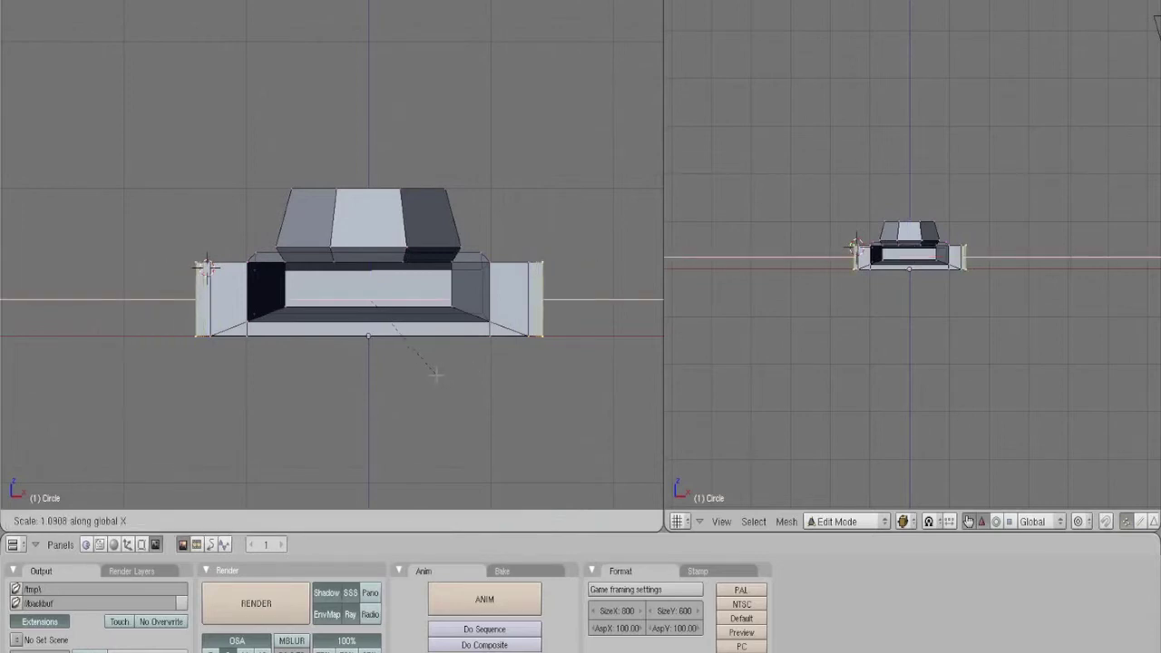
left_click(435, 372)
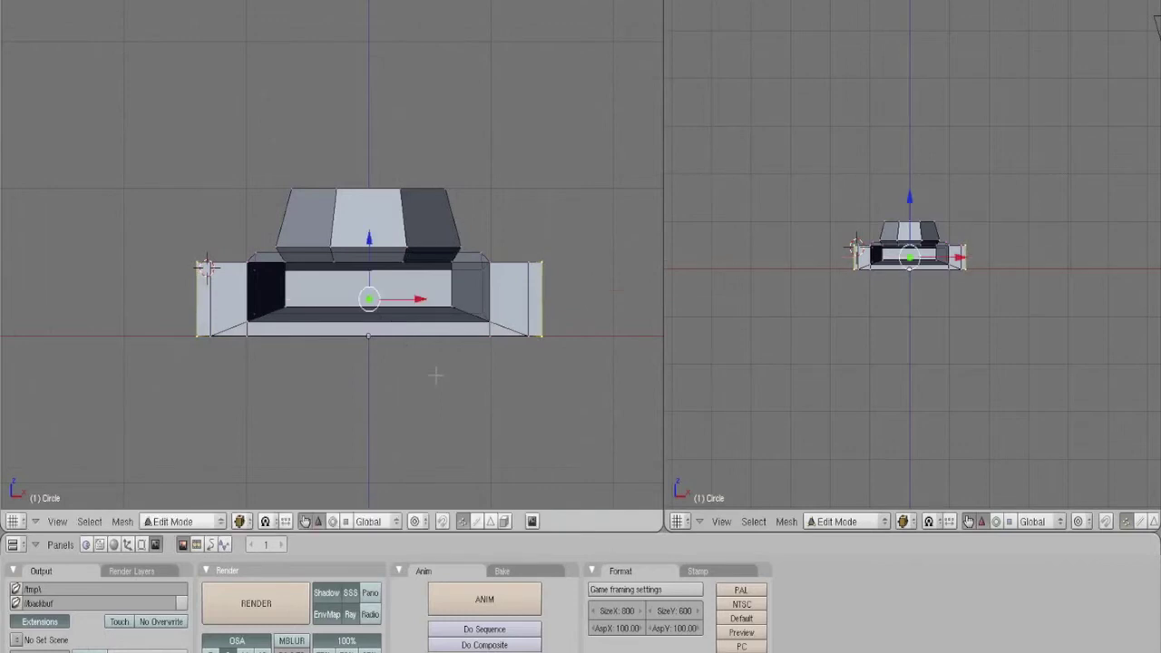
- Scale the extruded end edges along Z to about 0.58 to taper both ends
key("s")
key("z")
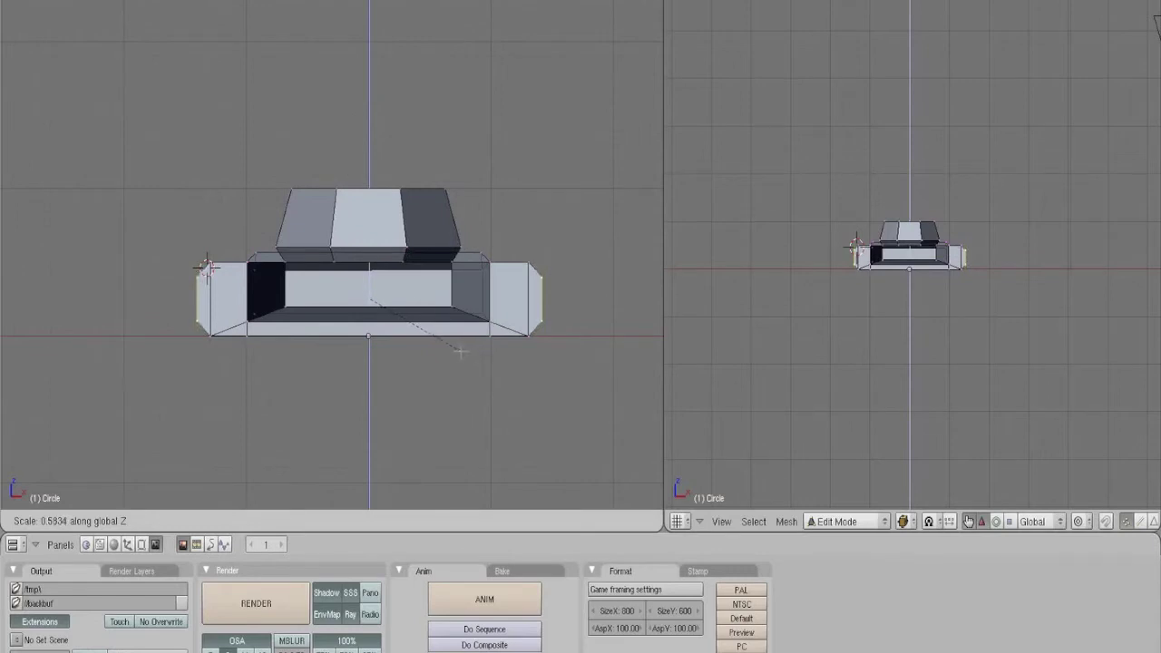
left_click(458, 351)
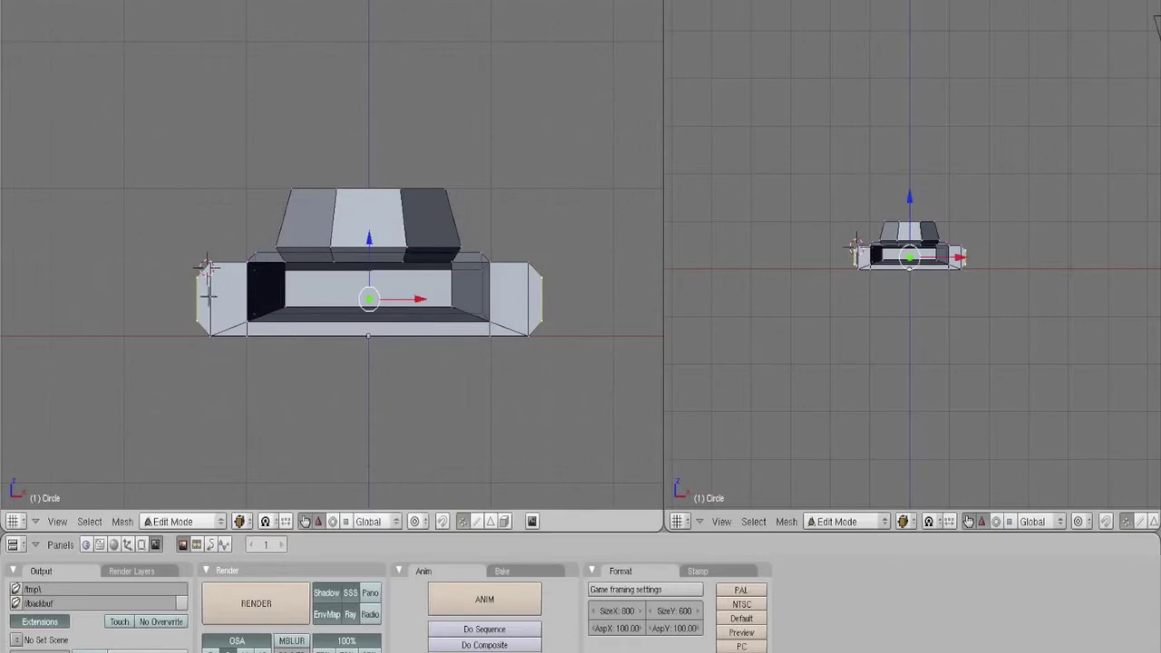
- Cap the tapered -X end with a face between its four outermost corner vertices
scroll(260, 365, "up", 2)
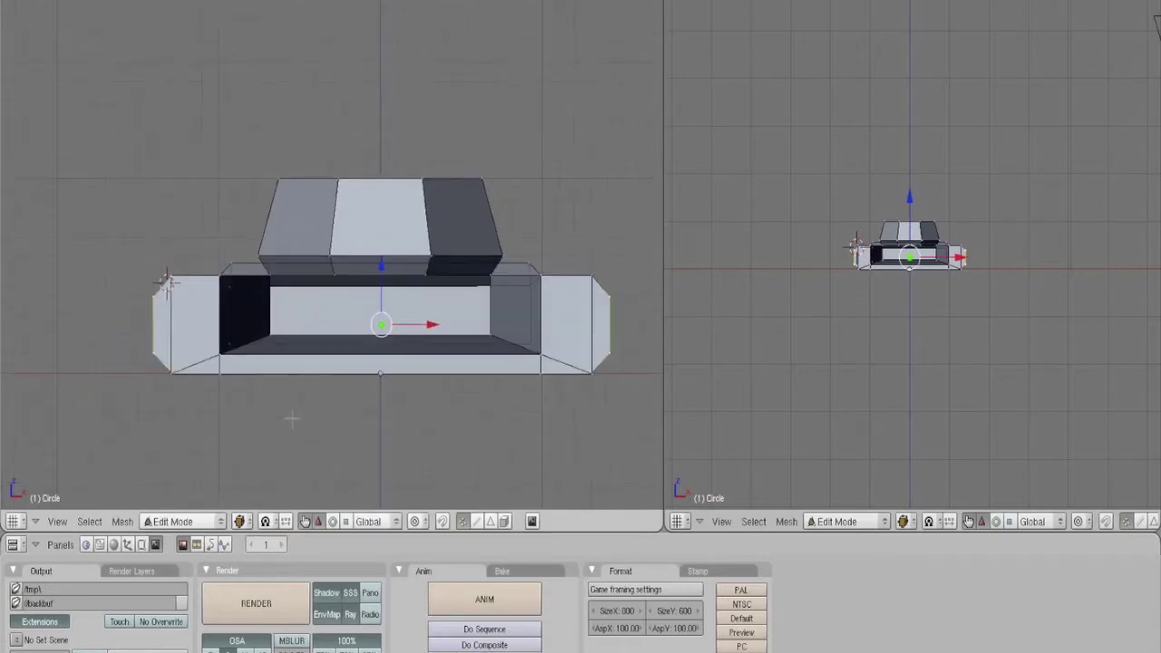
middle_click_drag(263, 410, 436, 367)
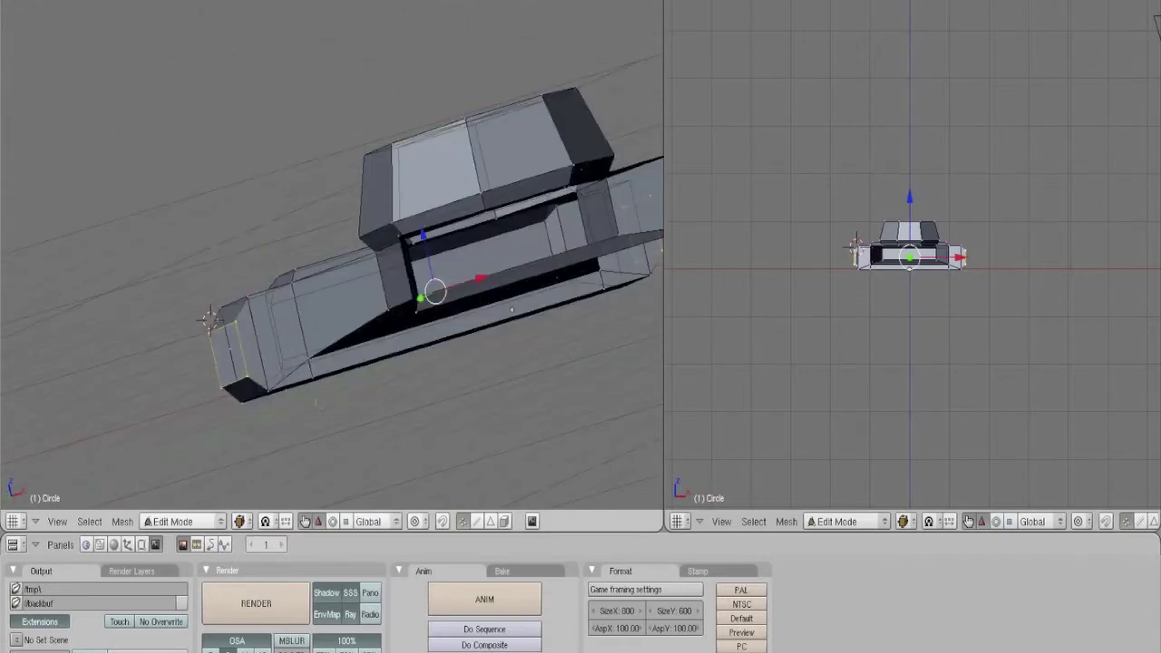
right_click(210, 334)
right_click(225, 387, "shift")
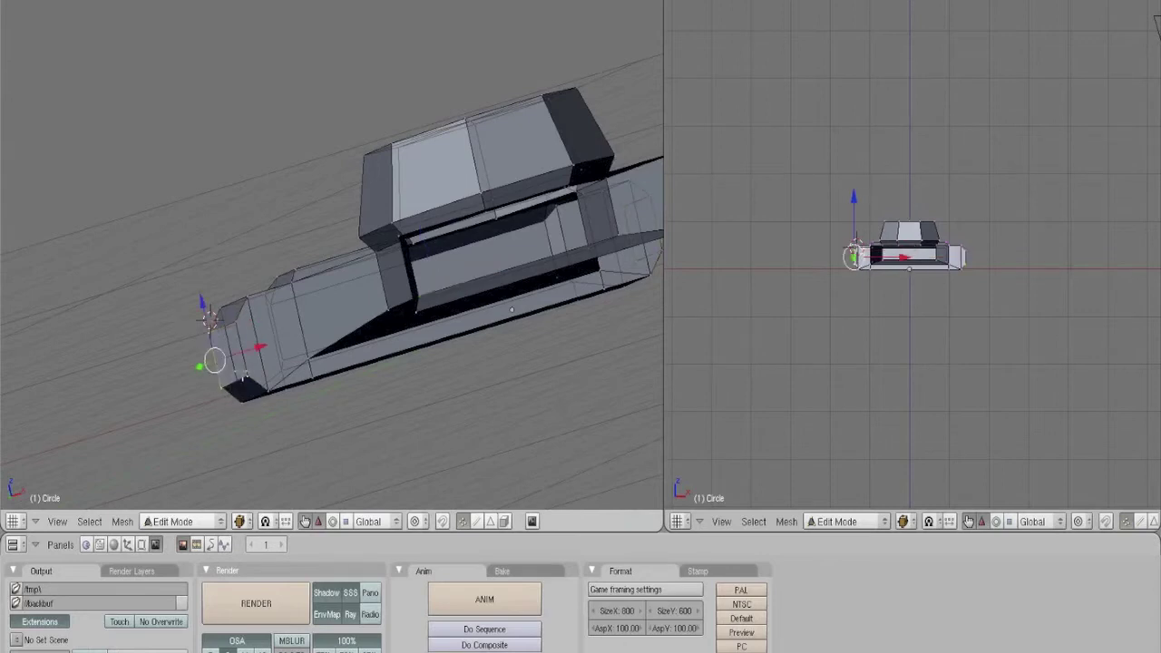
right_click(245, 377, "shift")
right_click(231, 322, "shift")
key("f")
middle_click_drag(448, 312, 306, 373)
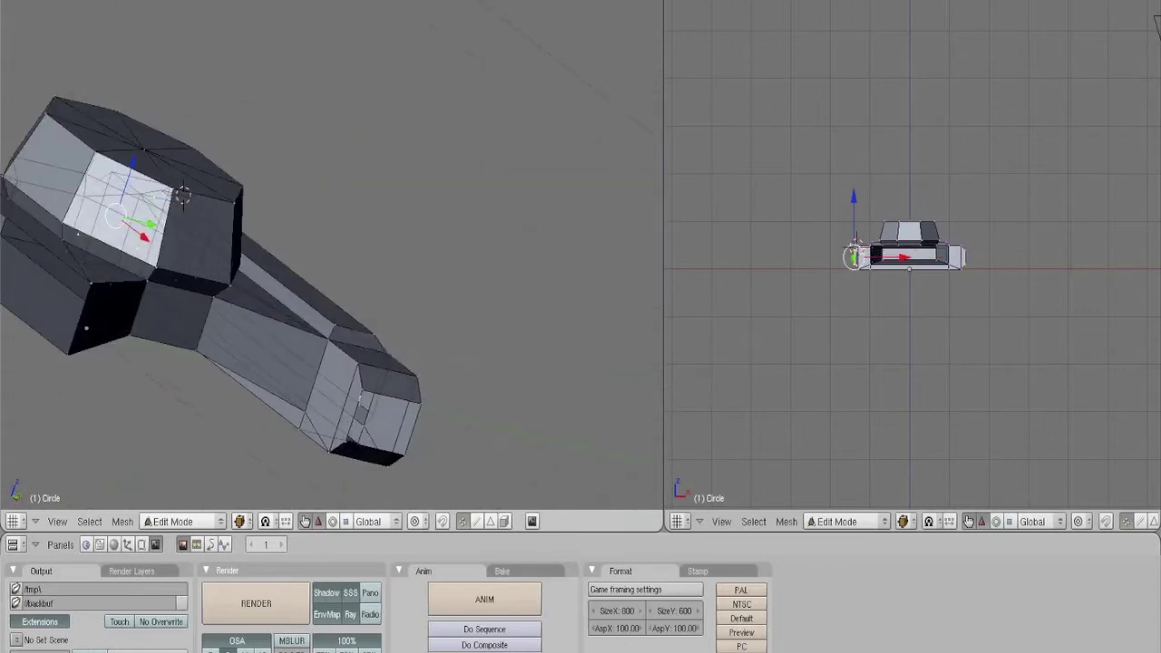
right_click(363, 390, "shift")
right_click(421, 403, "shift")
right_click(404, 456, "shift")
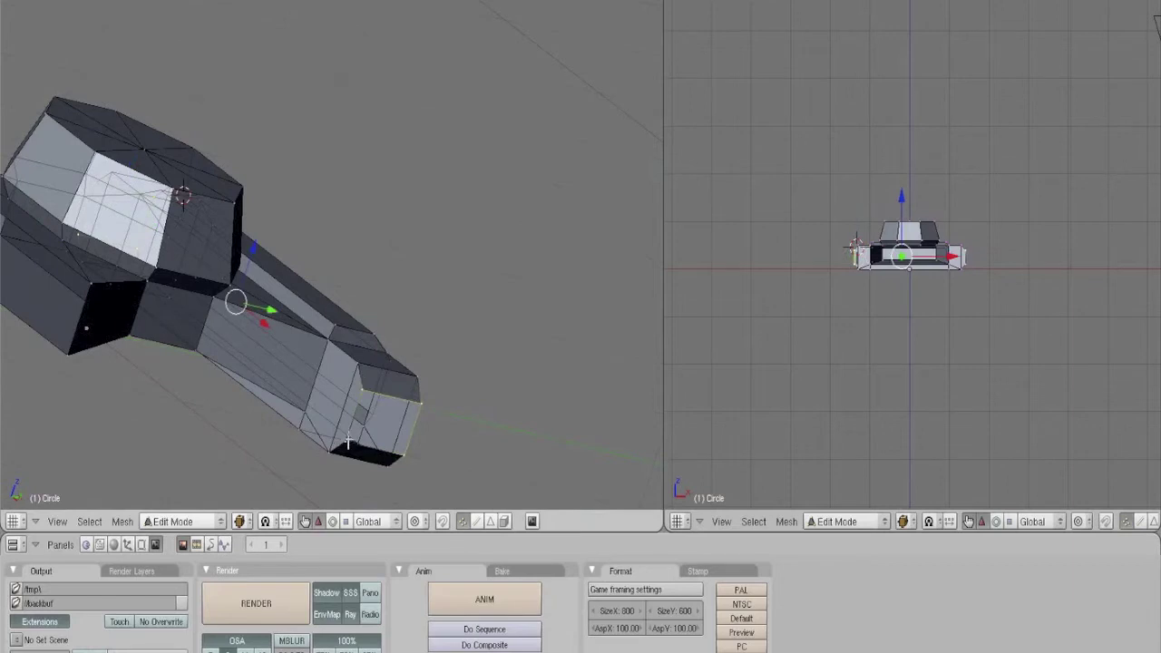
right_click(351, 443, "shift")
key("f")
left_click(359, 449)
- Cap the tapered +X end with a face between its four corner vertices and render the current frame as a check
right_click(347, 444)
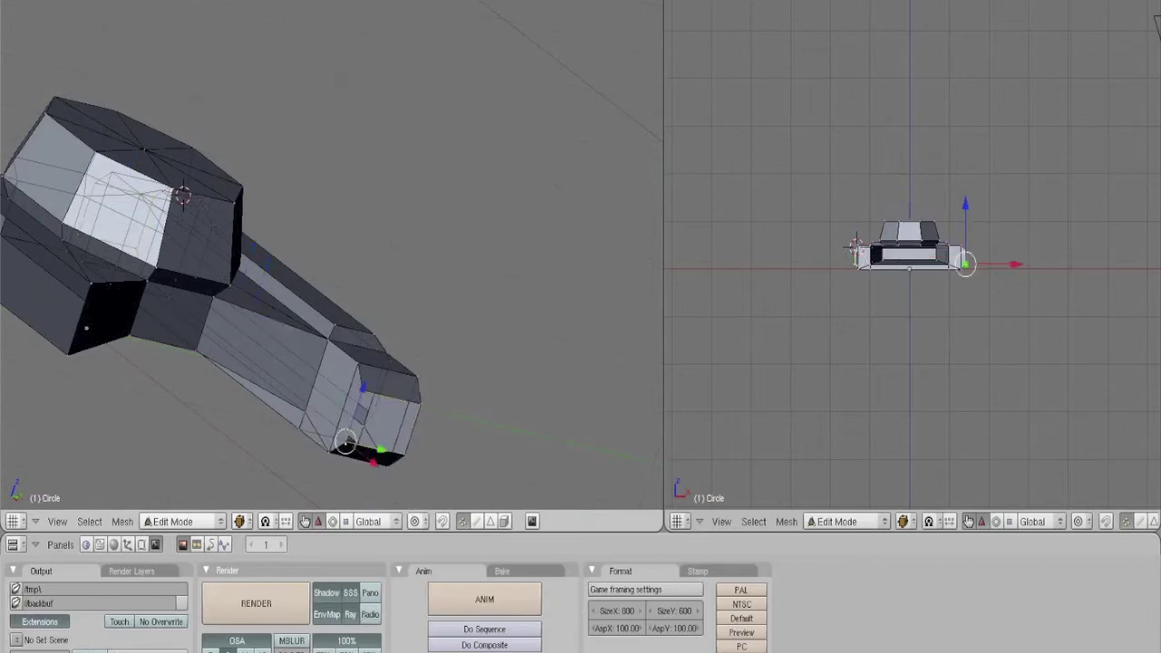
right_click(419, 403, "shift")
right_click(361, 391, "shift")
right_click(401, 463, "shift")
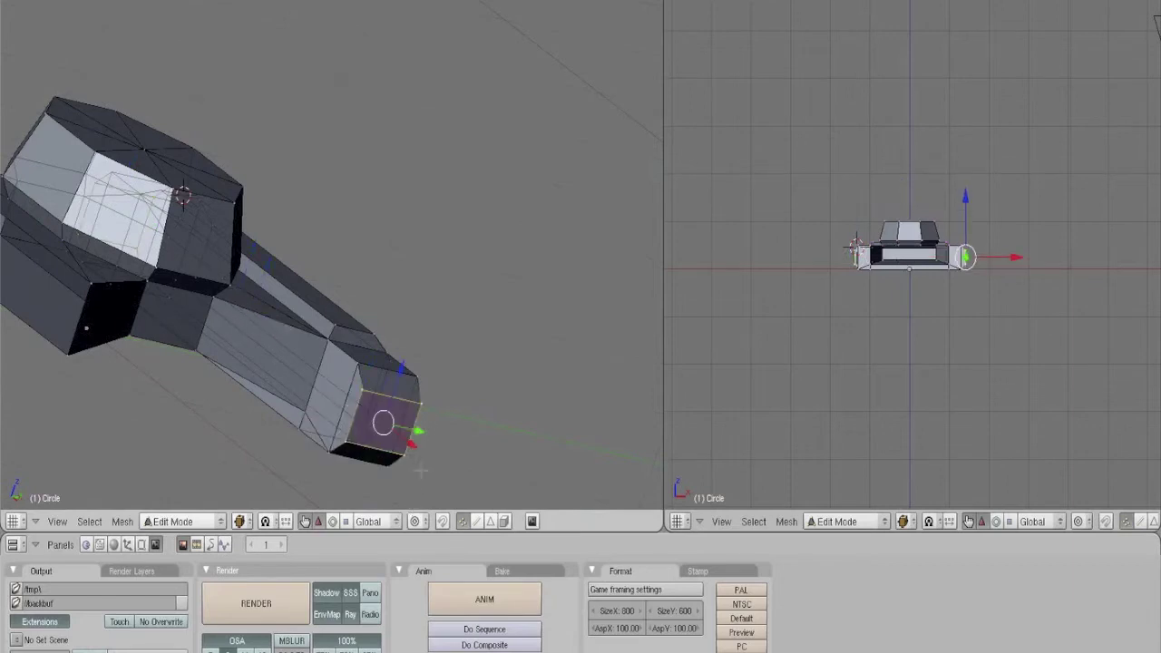
left_click(270, 620)
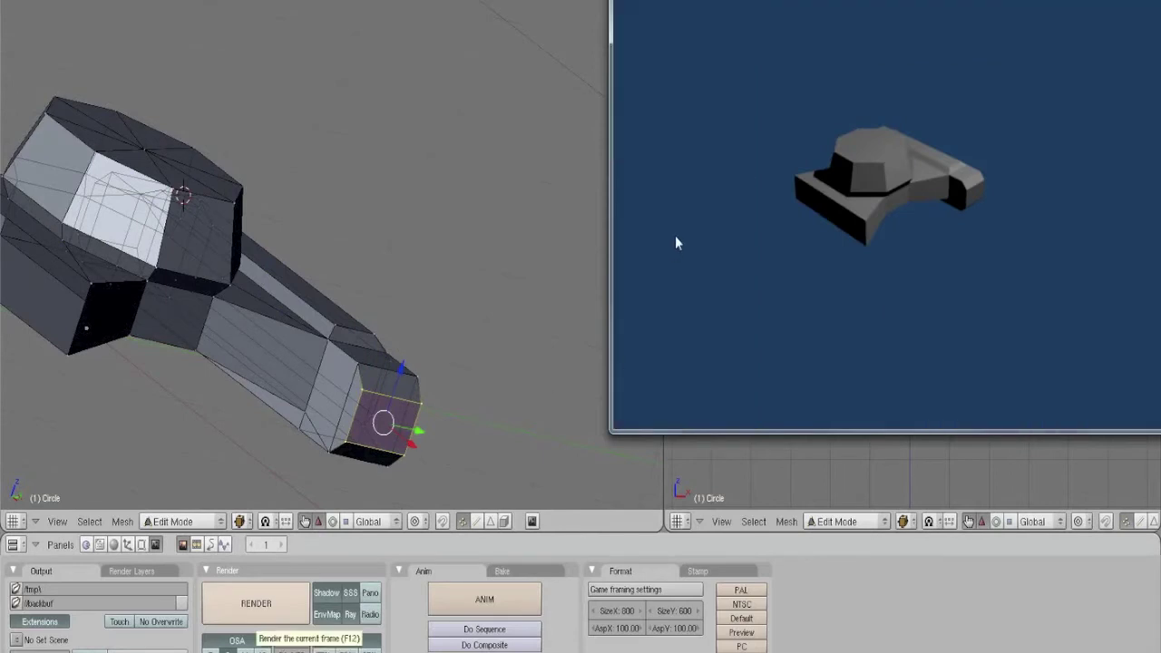
key("Escape")
- In side view, select the crossbar's outer vertices on the +Y side and move them inward along Y to make it thinner
middle_click_drag(466, 202, 394, 208)
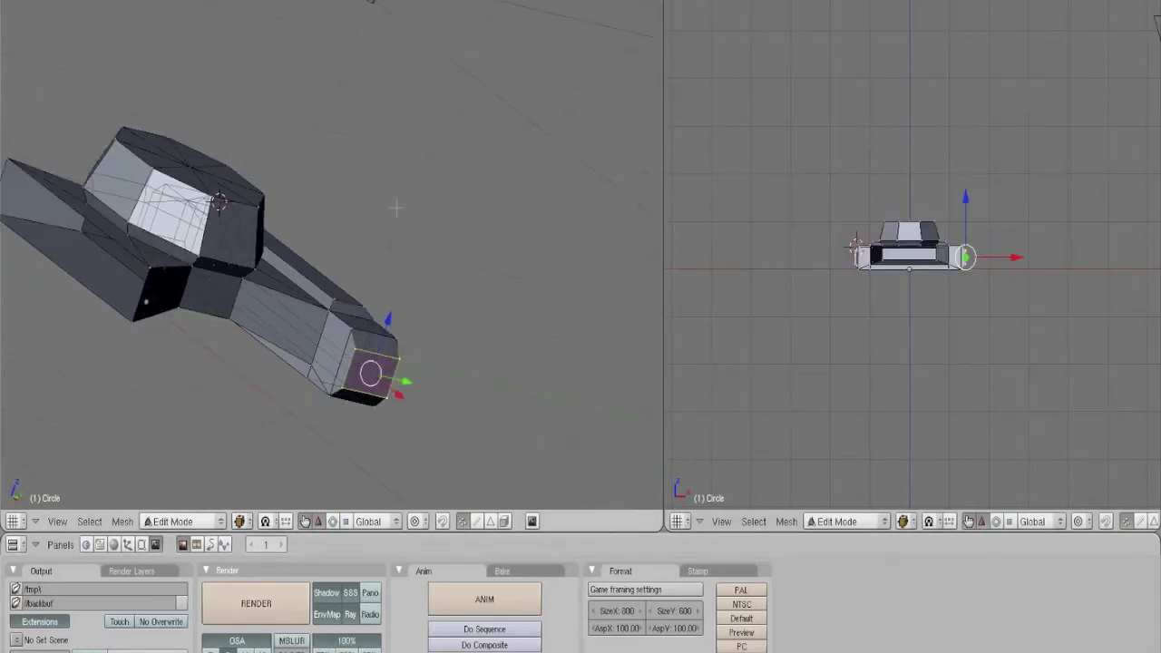
key("KP_Decimal")
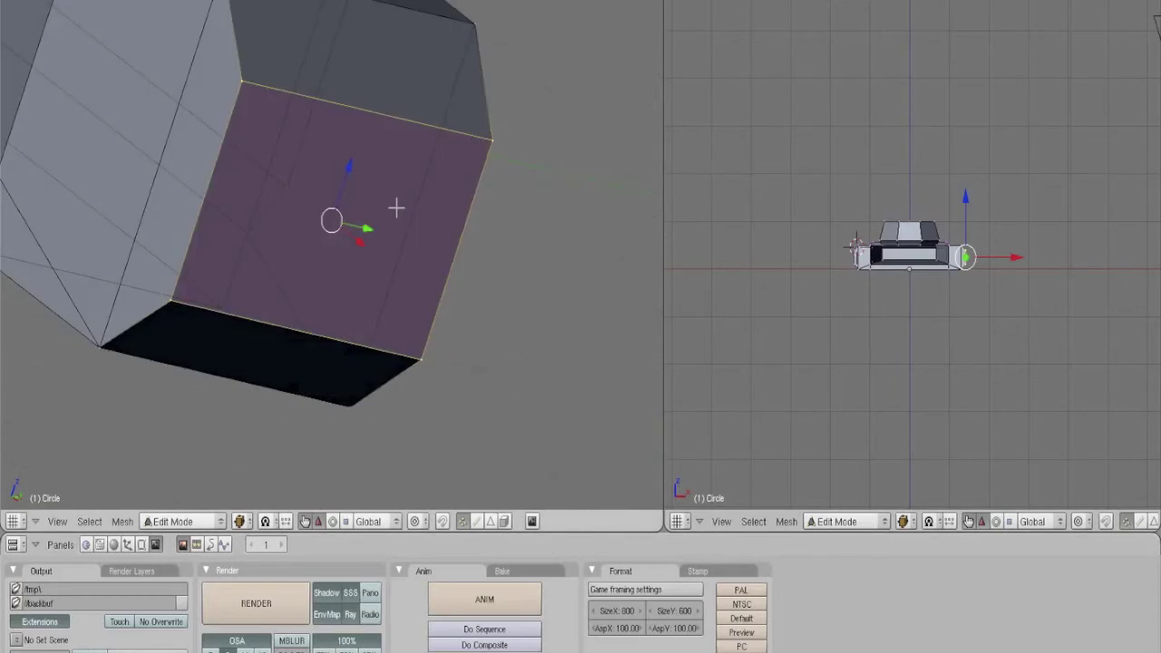
key("KP_3")
scroll(396, 209, "down", 6)
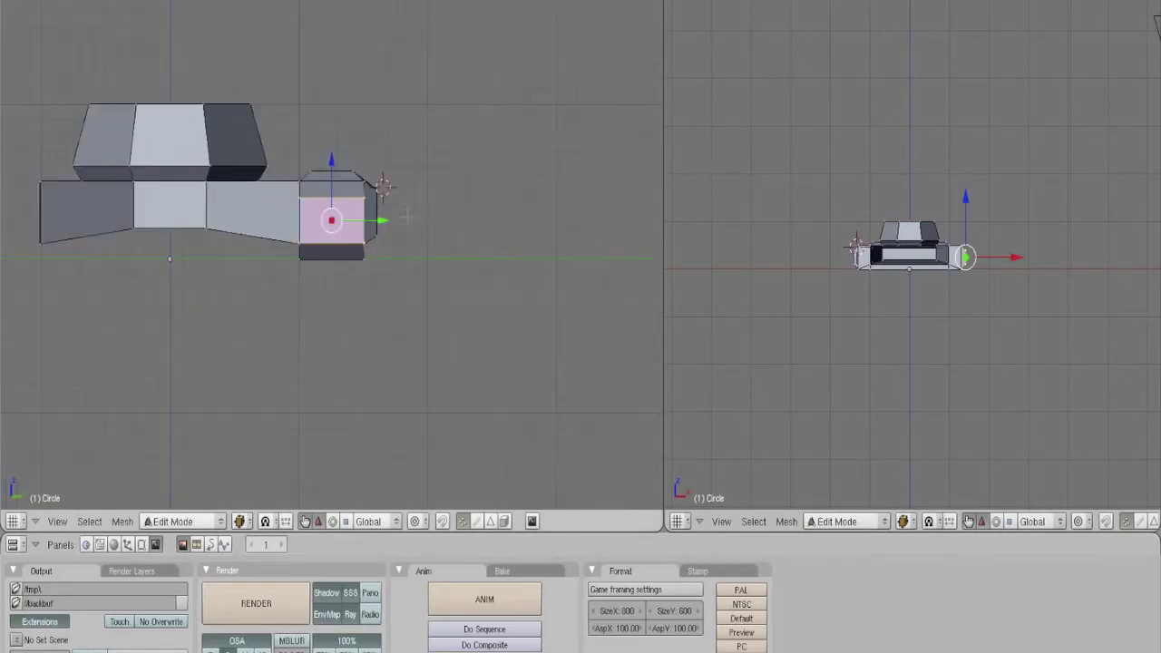
right_click(375, 192)
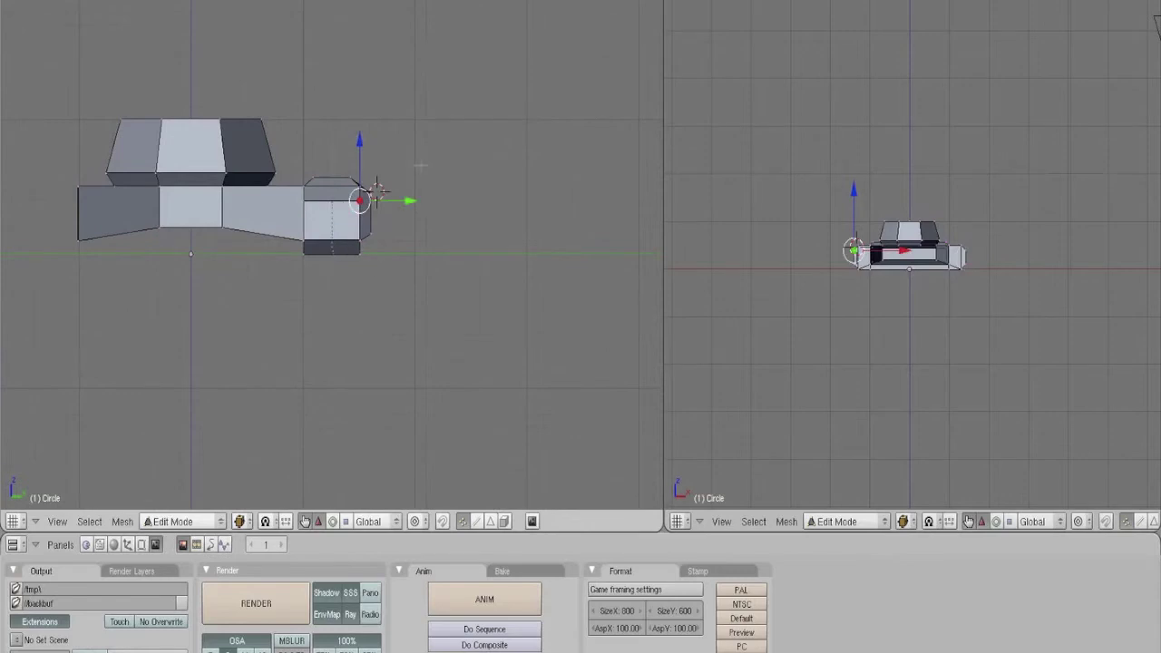
right_click(376, 190)
left_click_drag(409, 217, 395, 217)
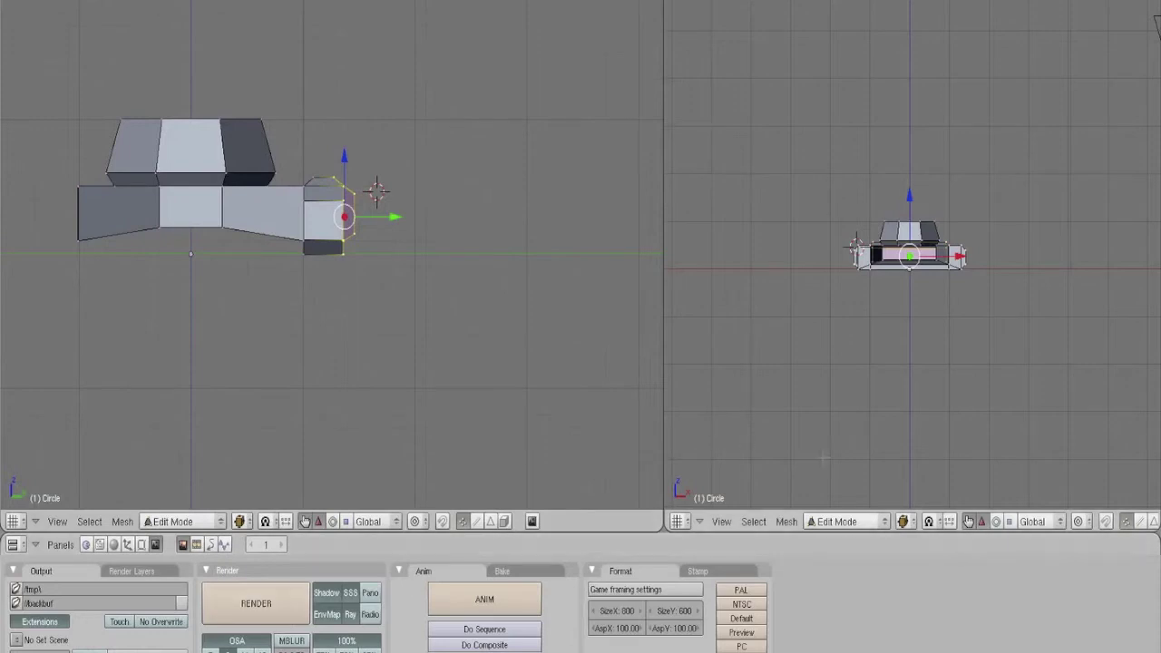
- Examine the thinned crossbar at an angle and from the front
middle_click_drag(831, 317, 990, 388)
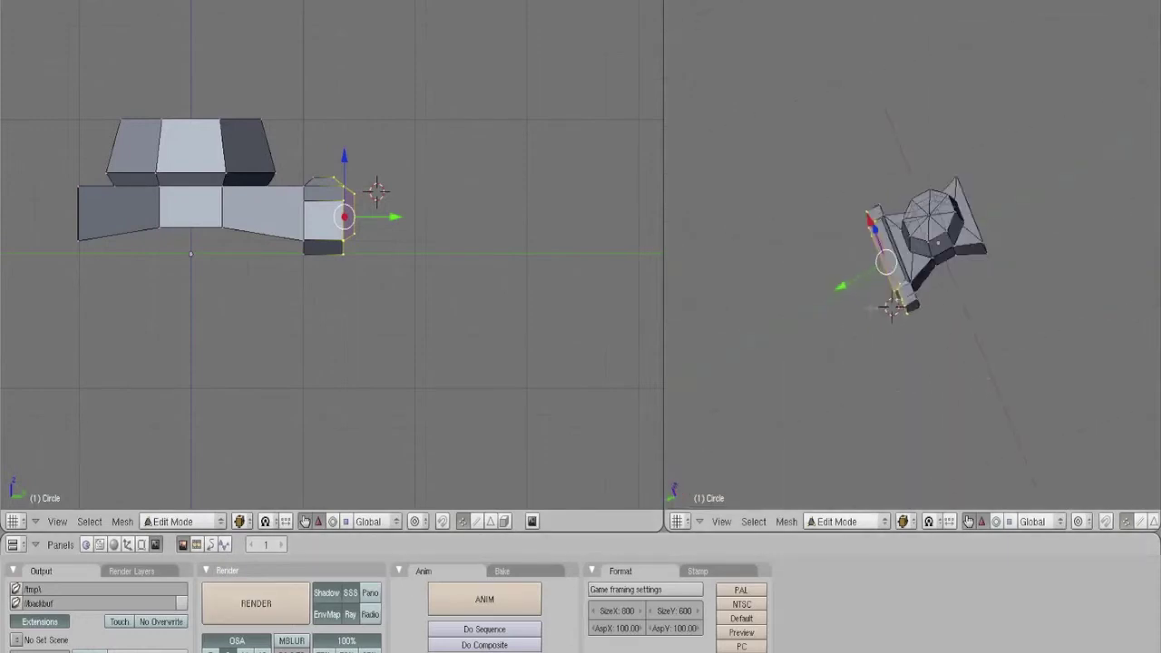
middle_click_drag(871, 309, 936, 328)
scroll(937, 327, "up", 3)
scroll(937, 328, "down", 3)
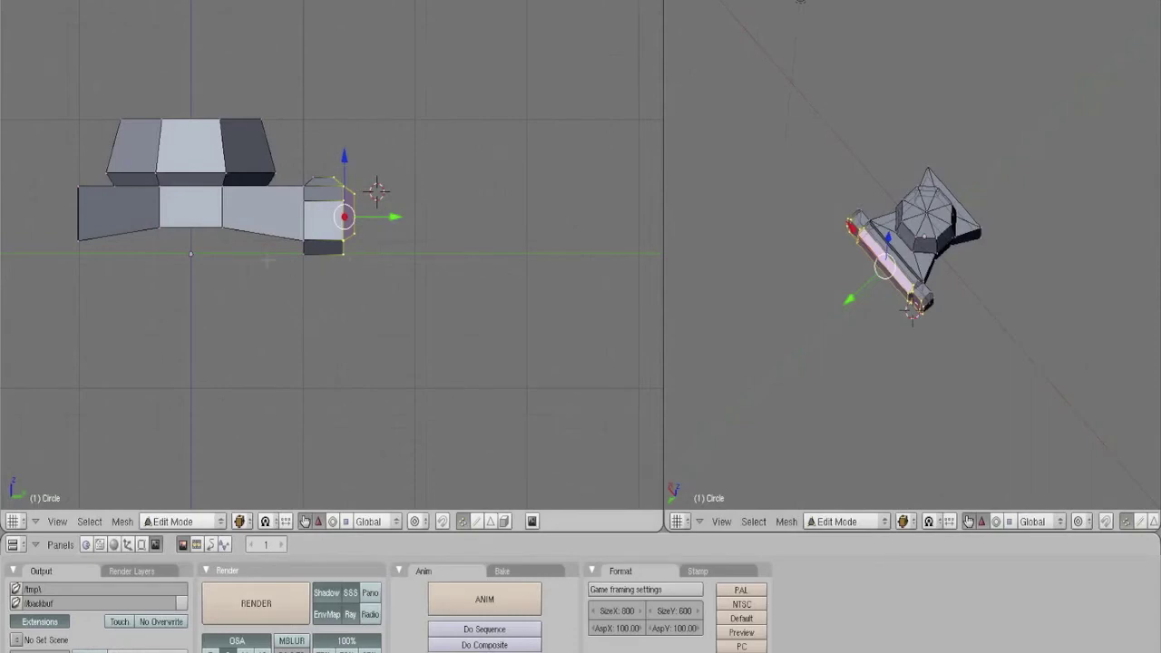
key("KP_7")
key("KP_1")
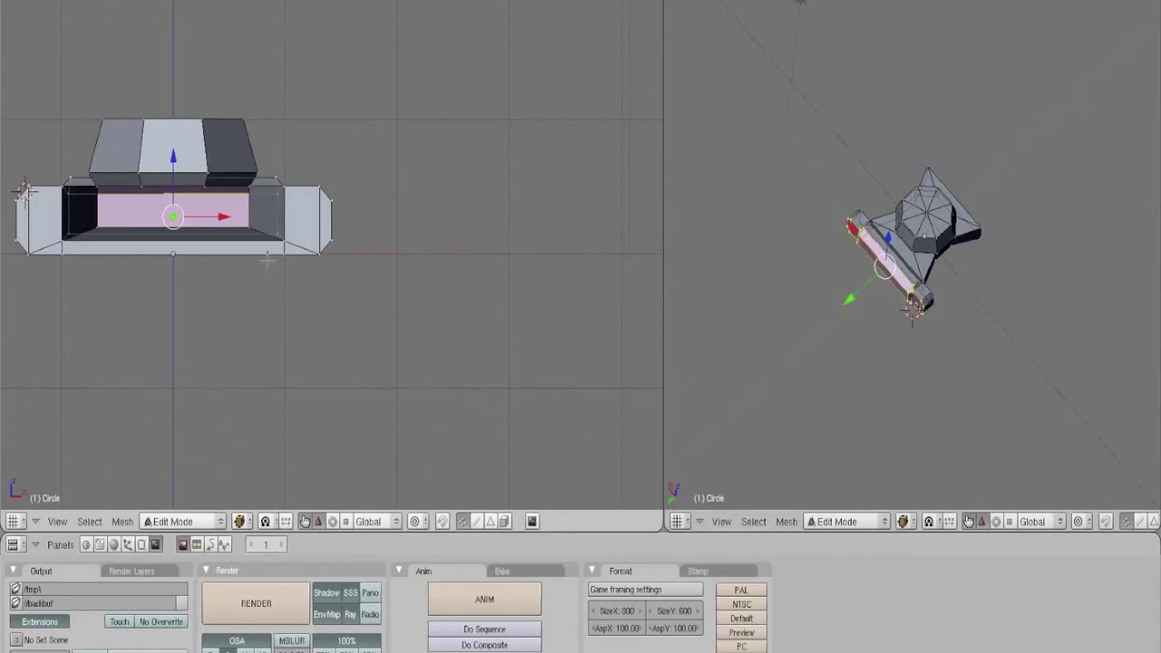
- In top view, select the whole crossbar on the +Y side and scale it along X by about 1.3
key("KP_7")
scroll(269, 242, "down", 4)
right_click(180, 241)
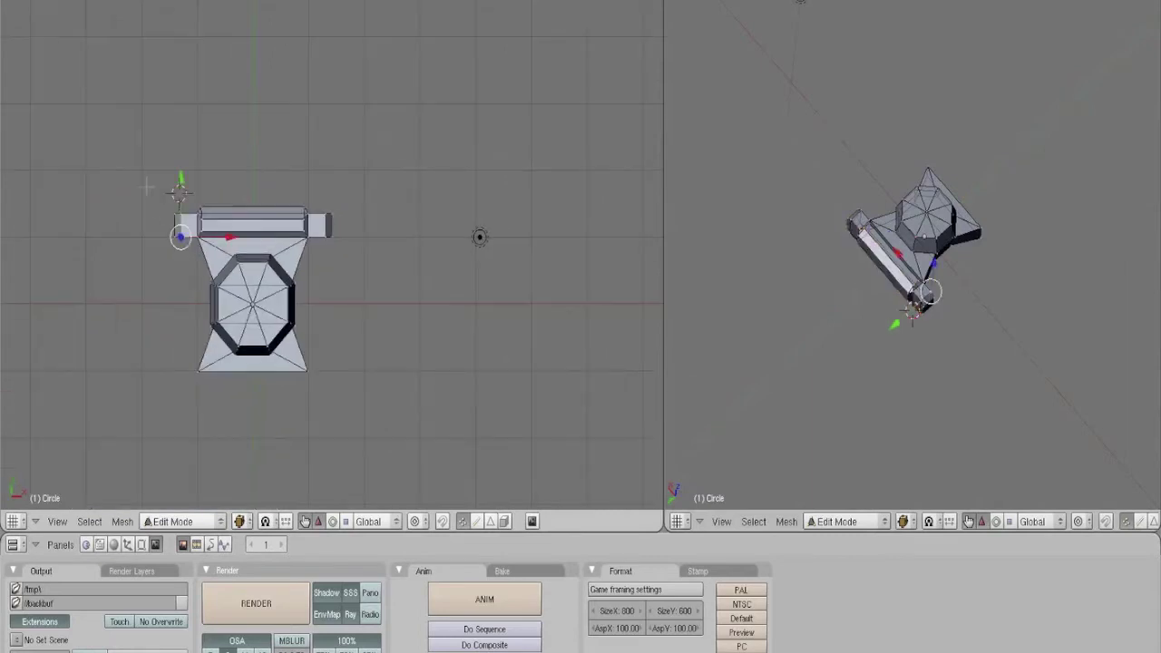
left_click_drag(226, 243, 290, 245, "ctrl")
key("ctrl+l")
key("s")
key("x")
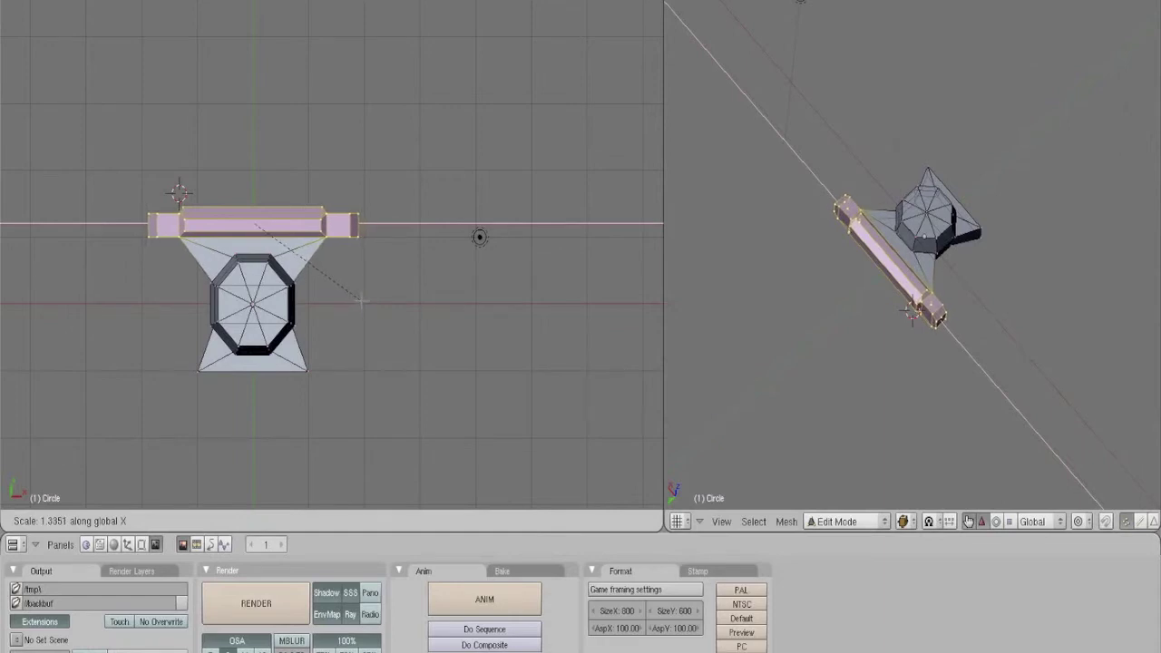
left_click(356, 296)
- In side view, select the crossbar's bottom vertices and move them down along Z by about 0.2
middle_click_drag(357, 296, 511, 350)
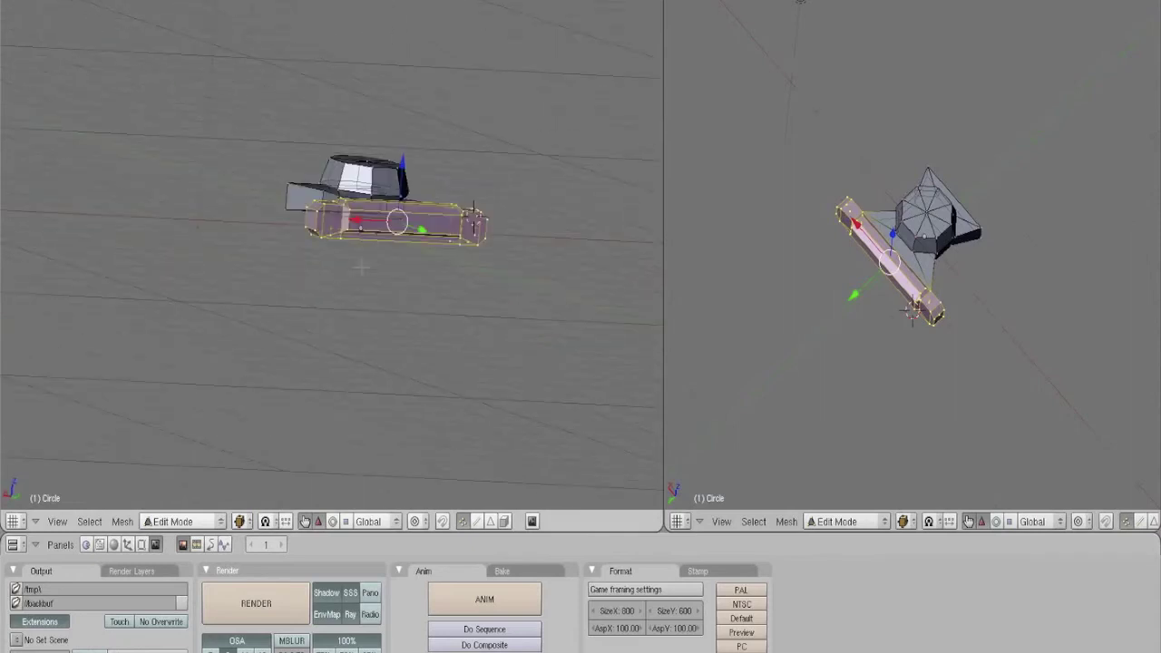
key("KP_3")
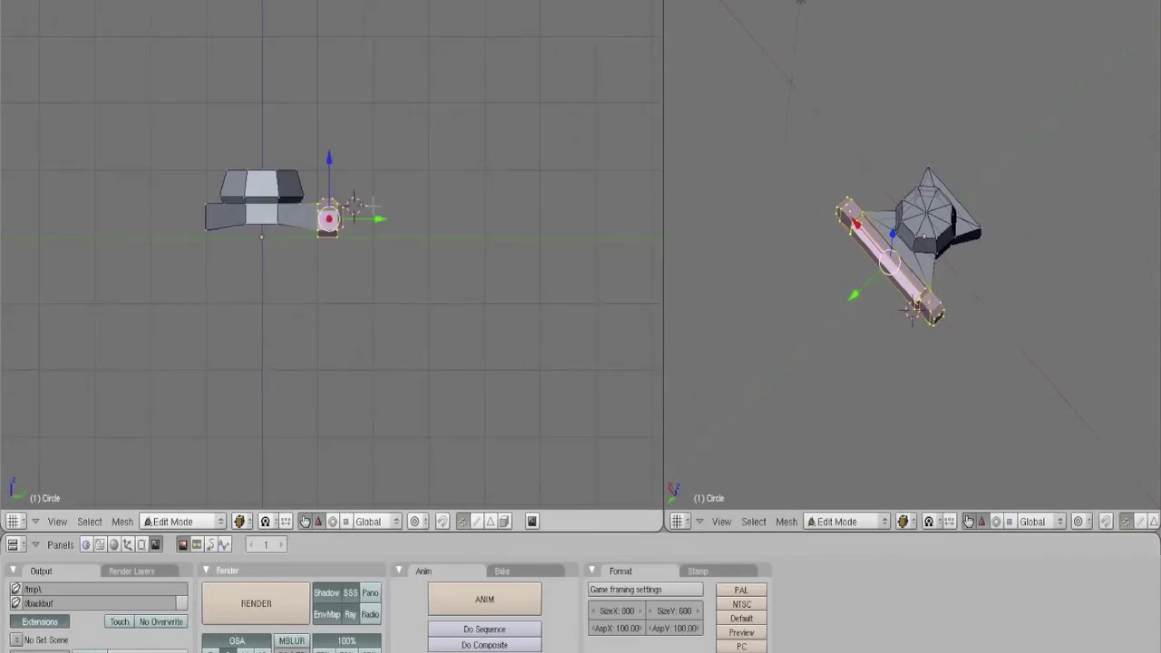
scroll(399, 261, "up", 5)
right_click(299, 243)
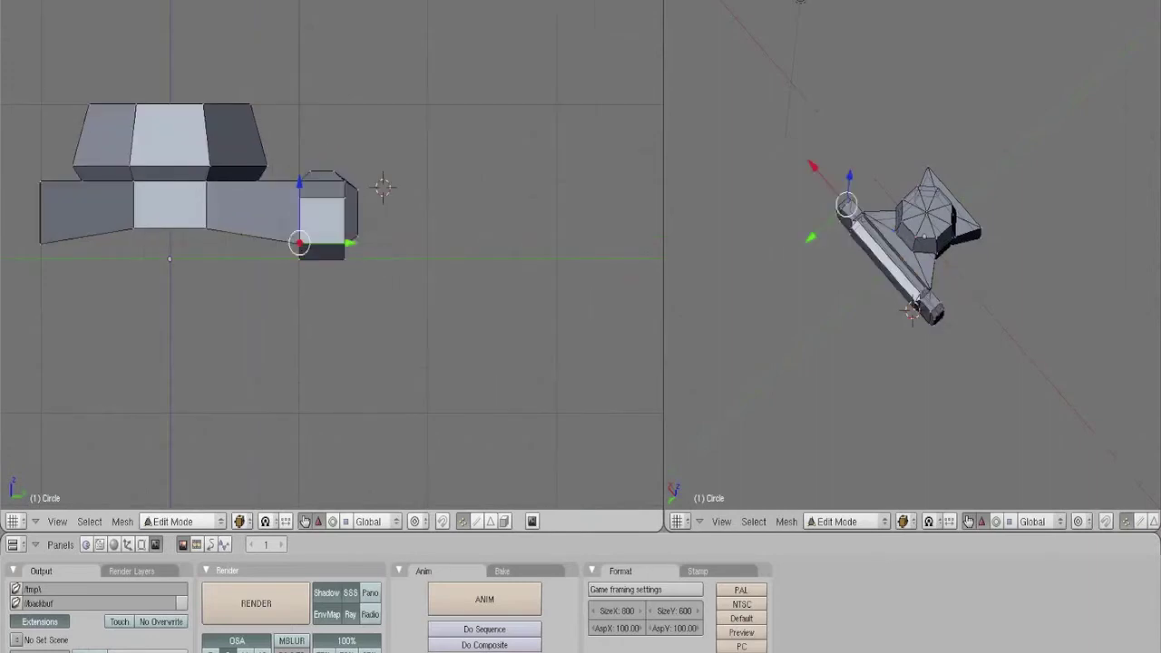
key("ctrl+l")
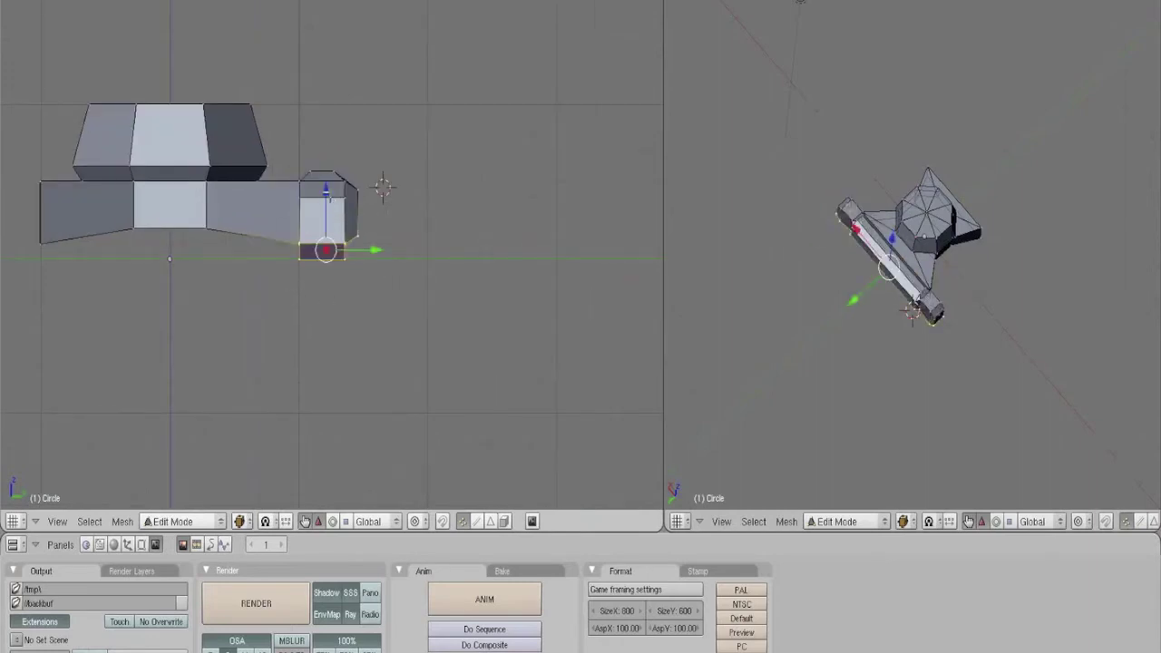
key("g")
key("z")
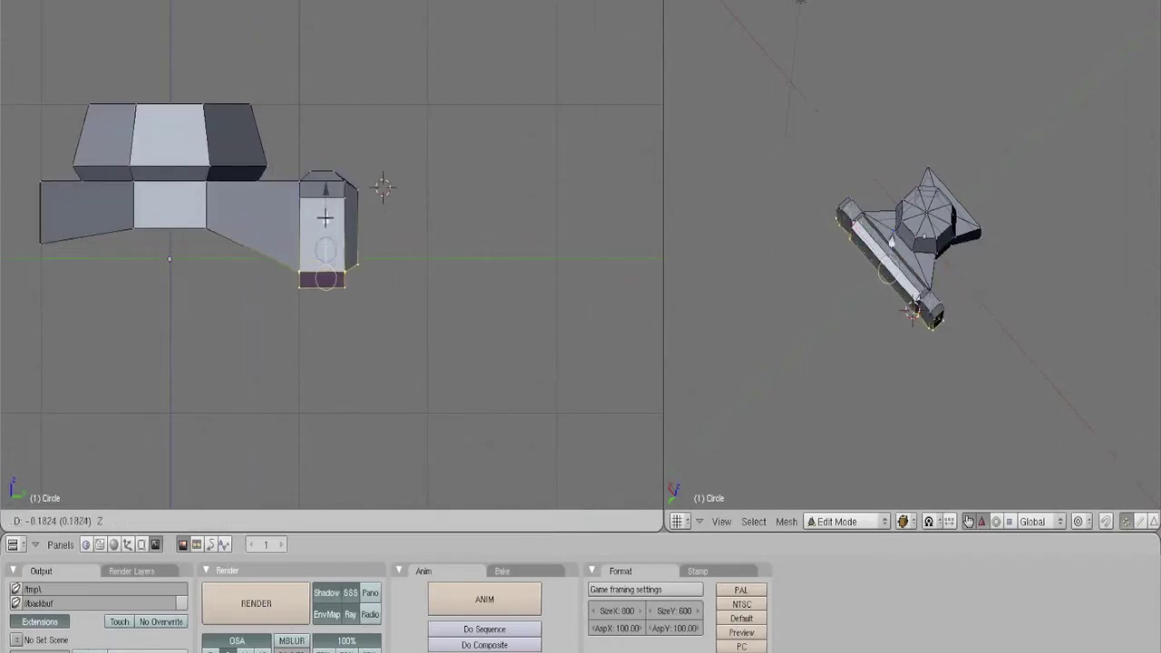
left_click(325, 220)
- Render the current frame, close the render, and examine the deepened crossbar in front view
left_click(256, 603)
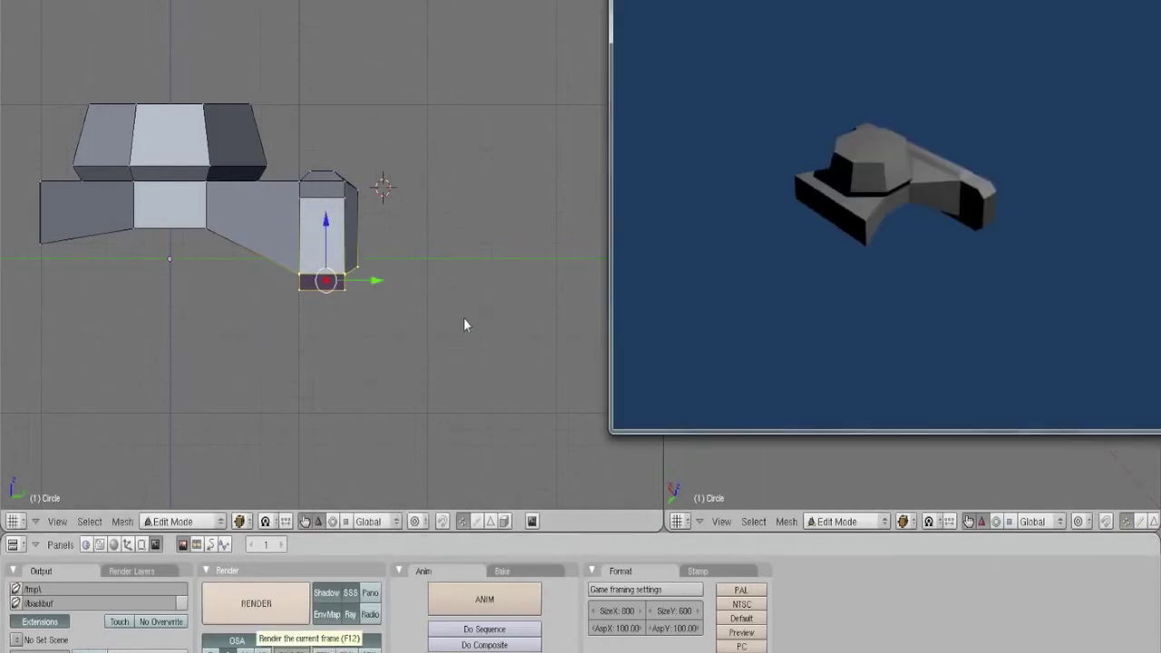
key("Escape")
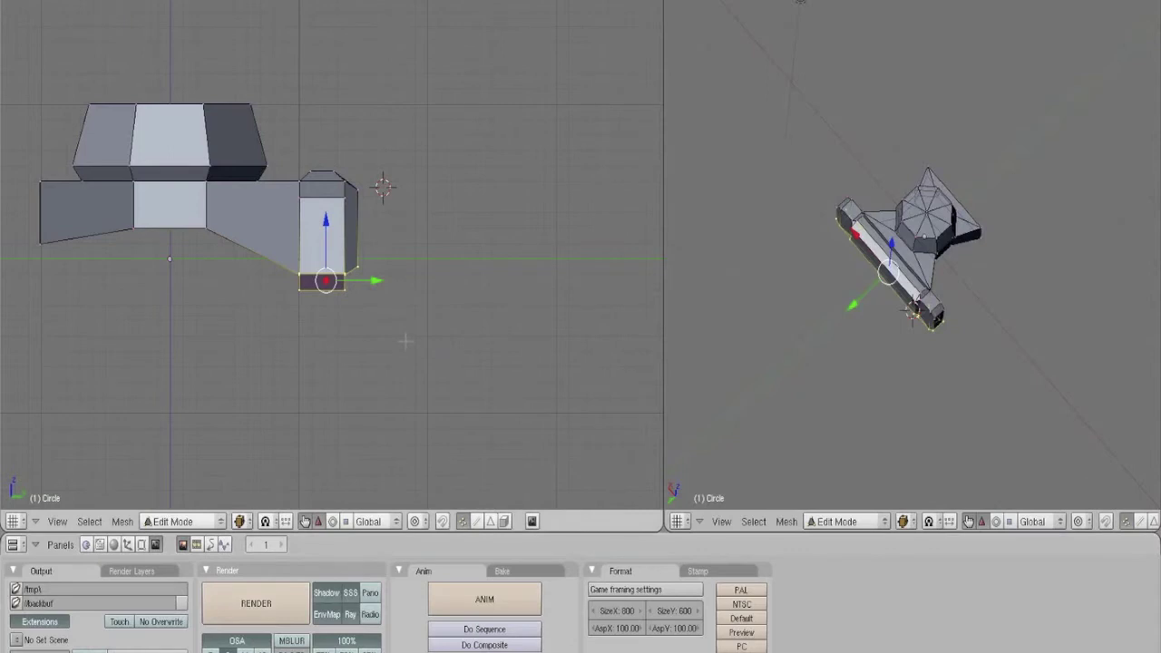
key("KP_1")
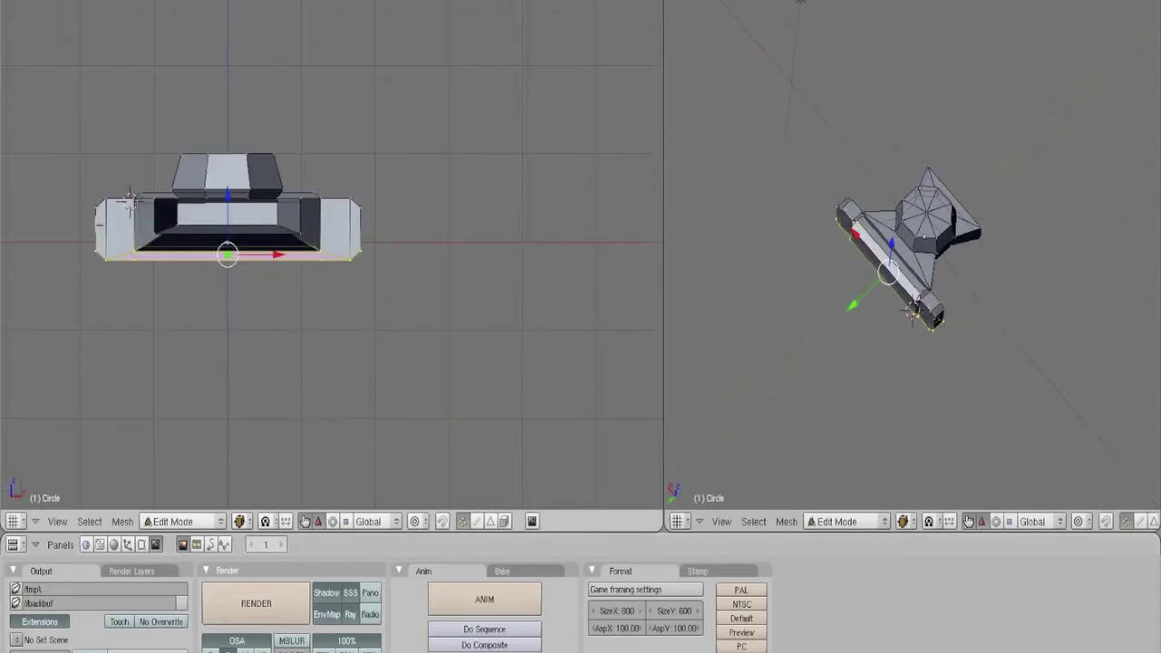
scroll(96, 266, "up", 3)
scroll(96, 266, "down", 1)
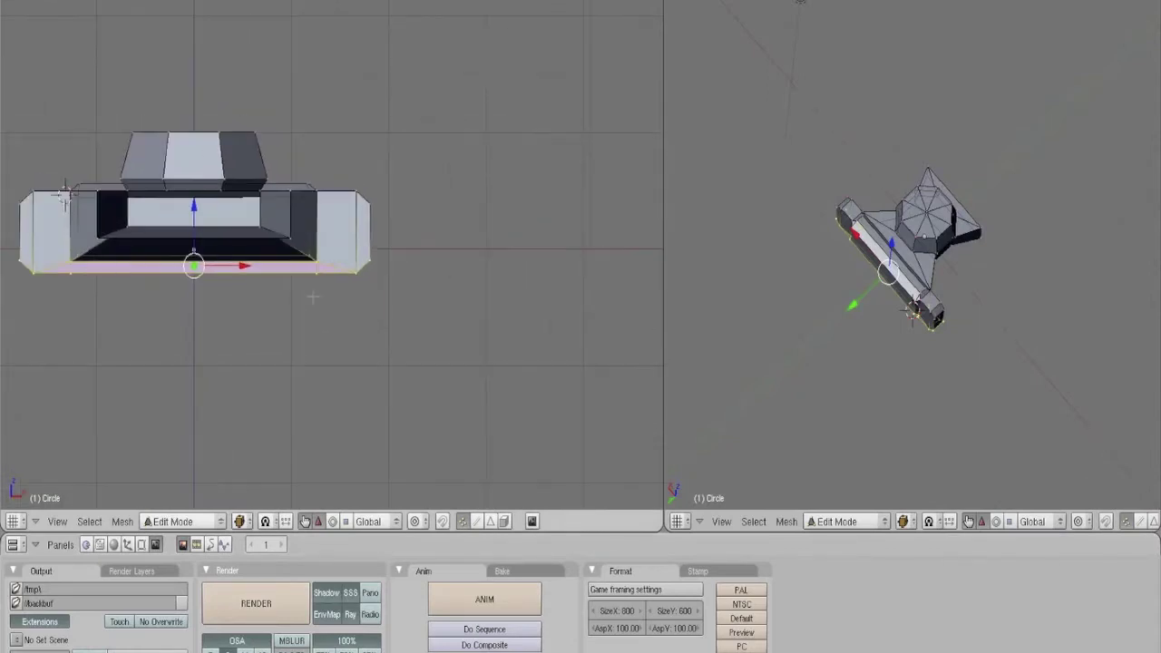
- In front view, select the outermost vertices at both crossbar ends and scale them along X by about 1.06
middle_click_drag(313, 296, 422, 321, "shift")
right_click(132, 236)
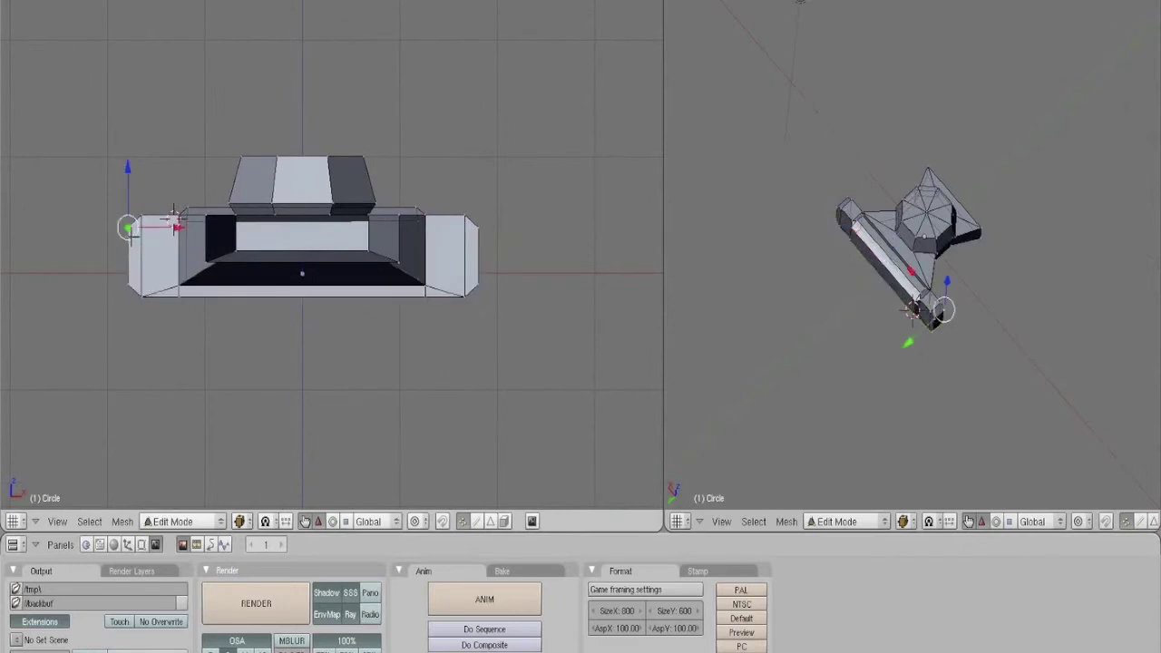
right_click(122, 263)
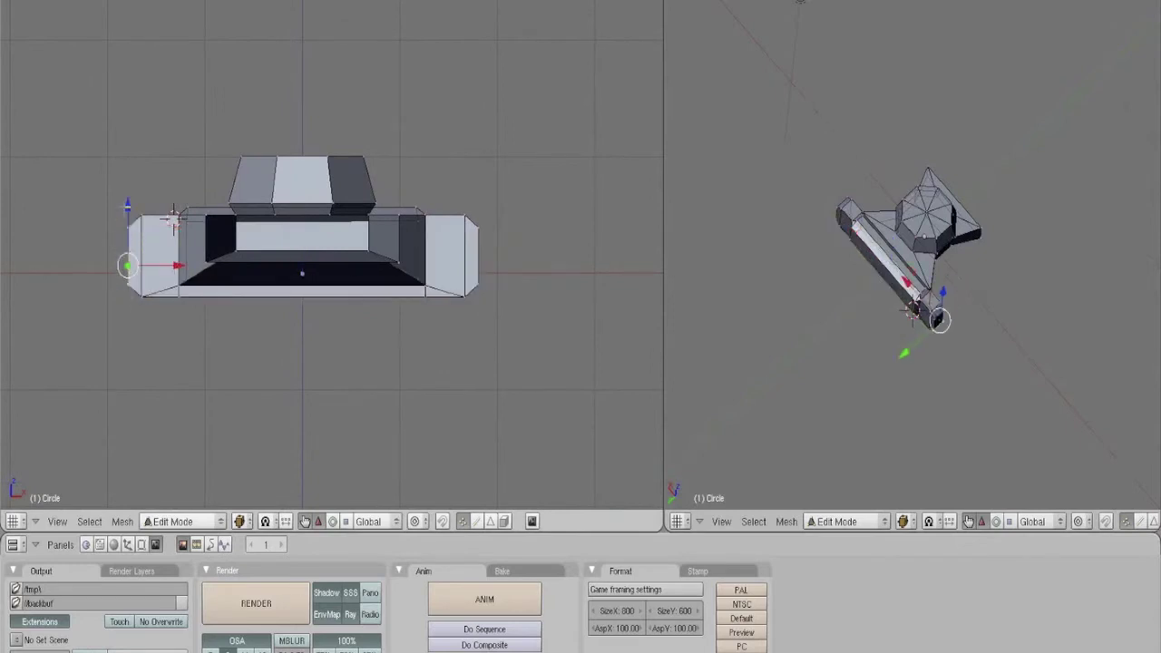
right_click(126, 232, "shift")
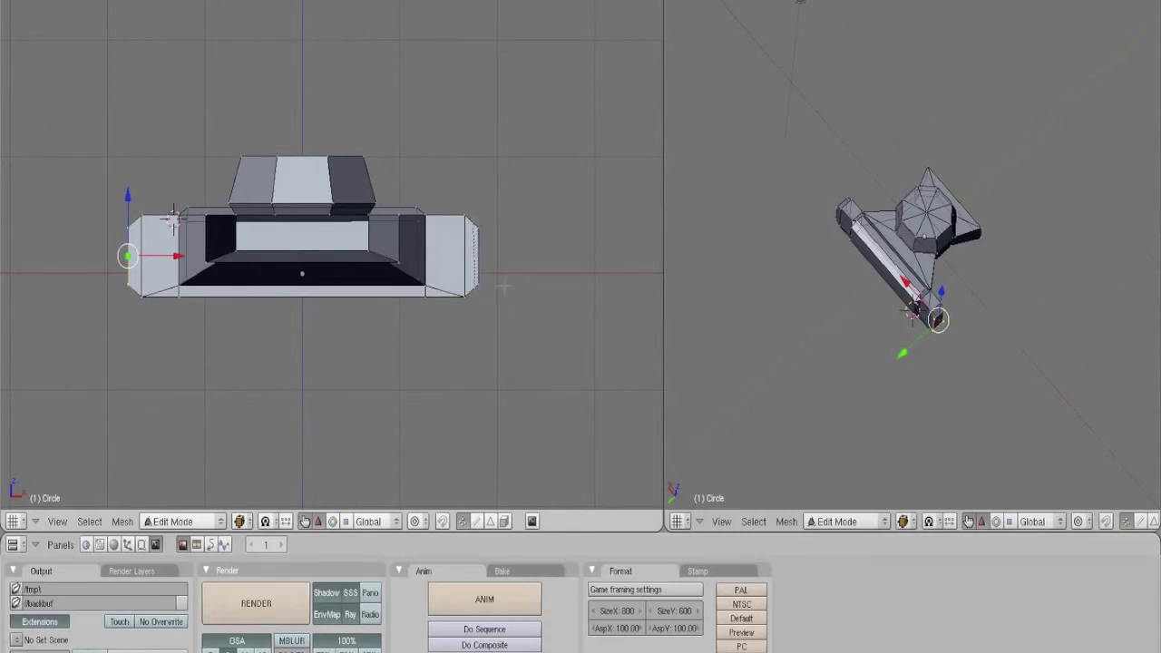
key("a")
key("a")
key("s")
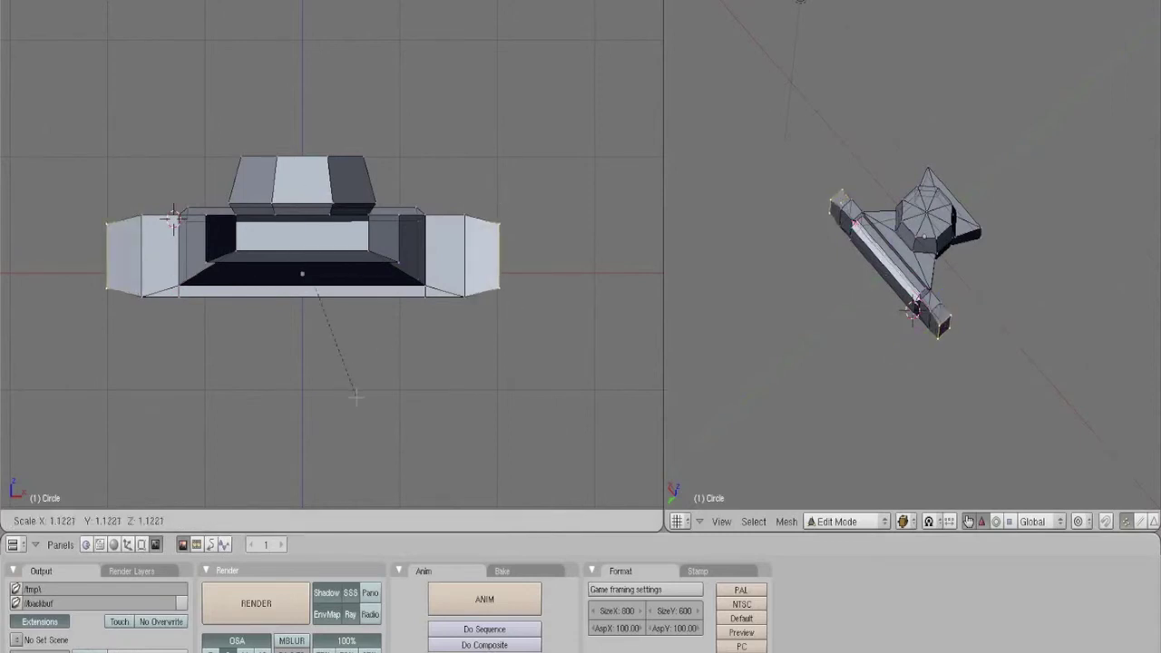
key("x")
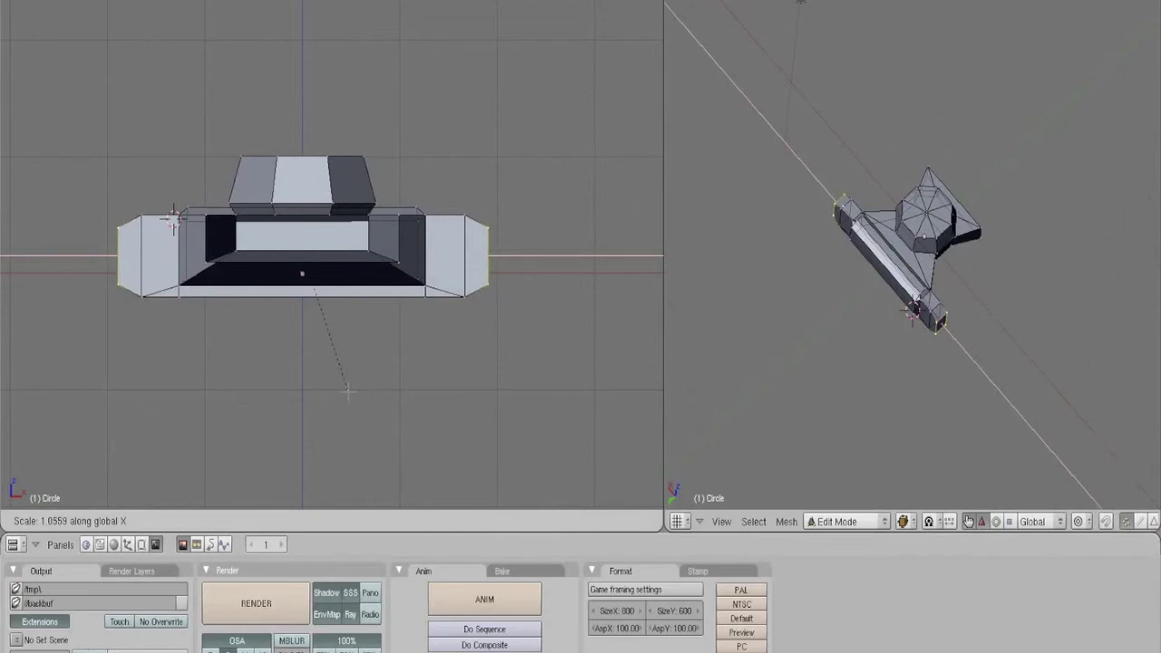
left_click(349, 391)
- Scale the crossbar's outermost end vertices along Z by about 0.48 to taper both ends
key("s")
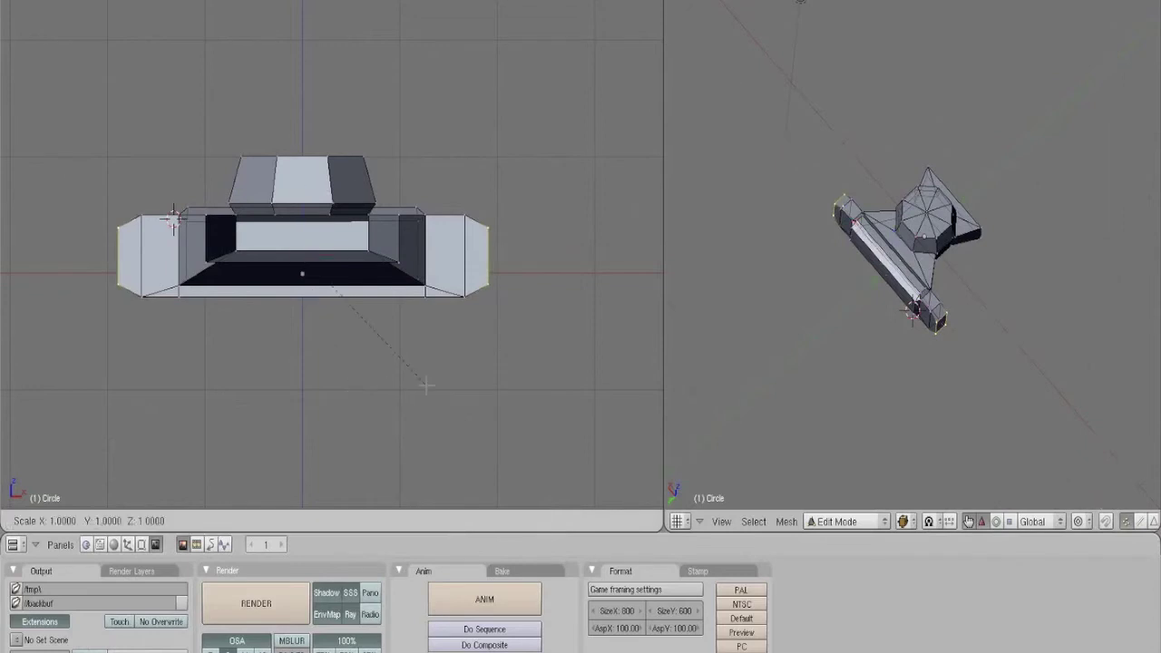
key("z")
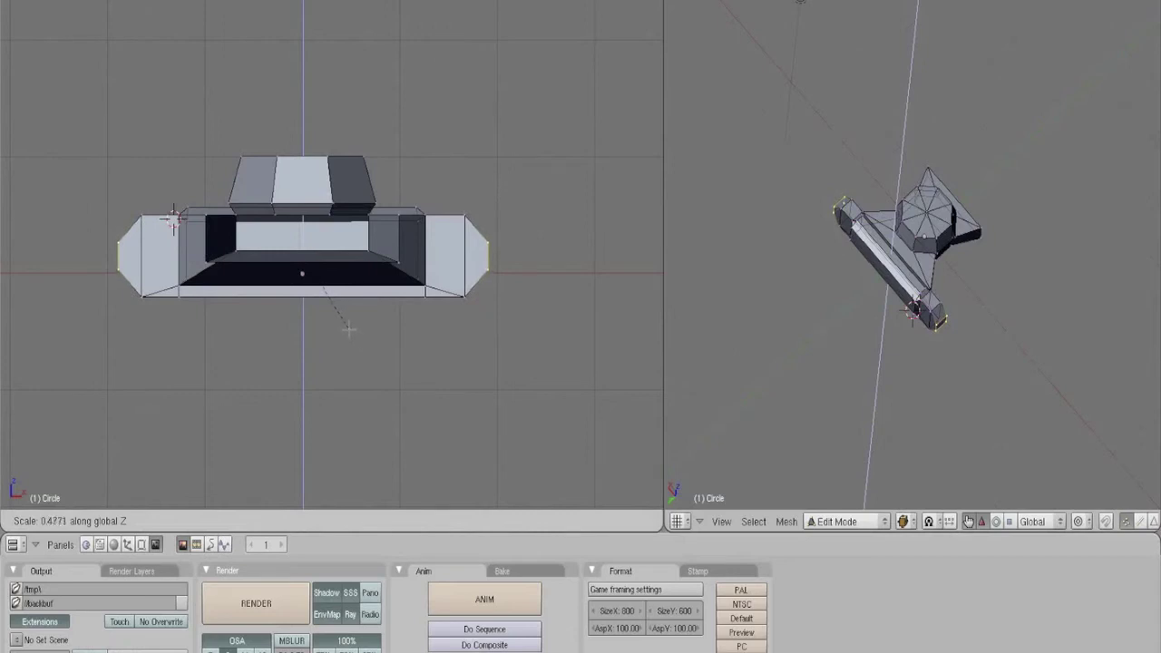
left_click(348, 328)
- Render the current frame, close the render, and examine the tapered crossbar ends at an angle
left_click(246, 606)
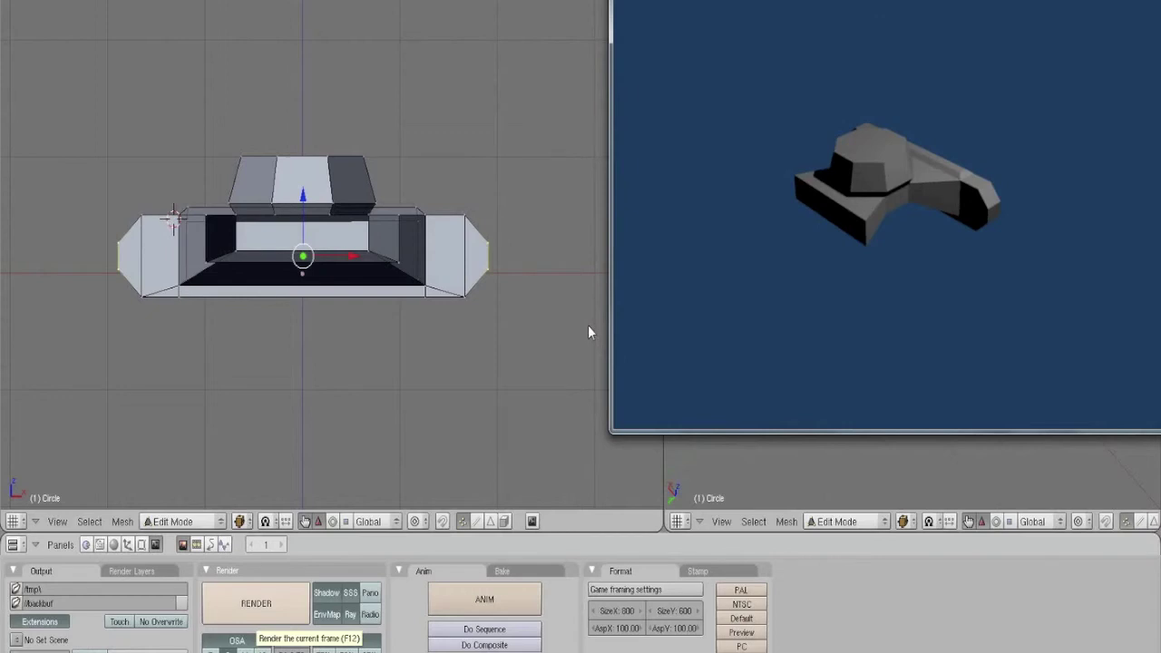
key("Escape")
middle_click_drag(259, 287, 417, 203)
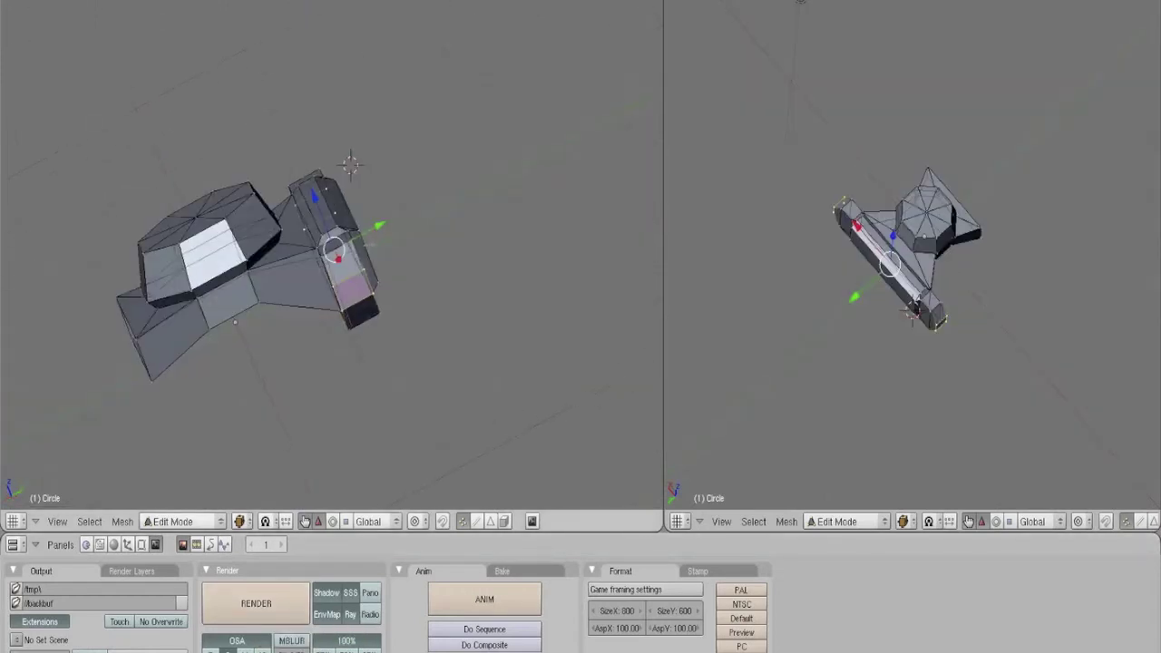
middle_click_drag(370, 245, 365, 268)
- In top view, select all vertices of the octagonal turret and move them slightly along X towards −X
key("KP_7")
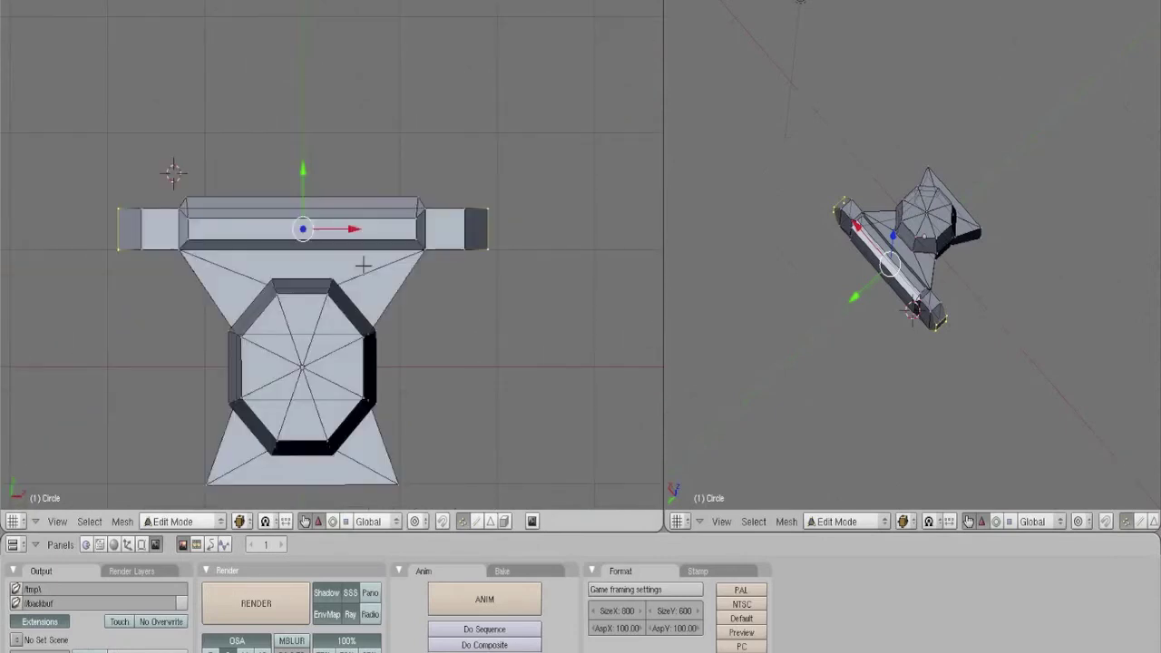
scroll(363, 265, "down", 1)
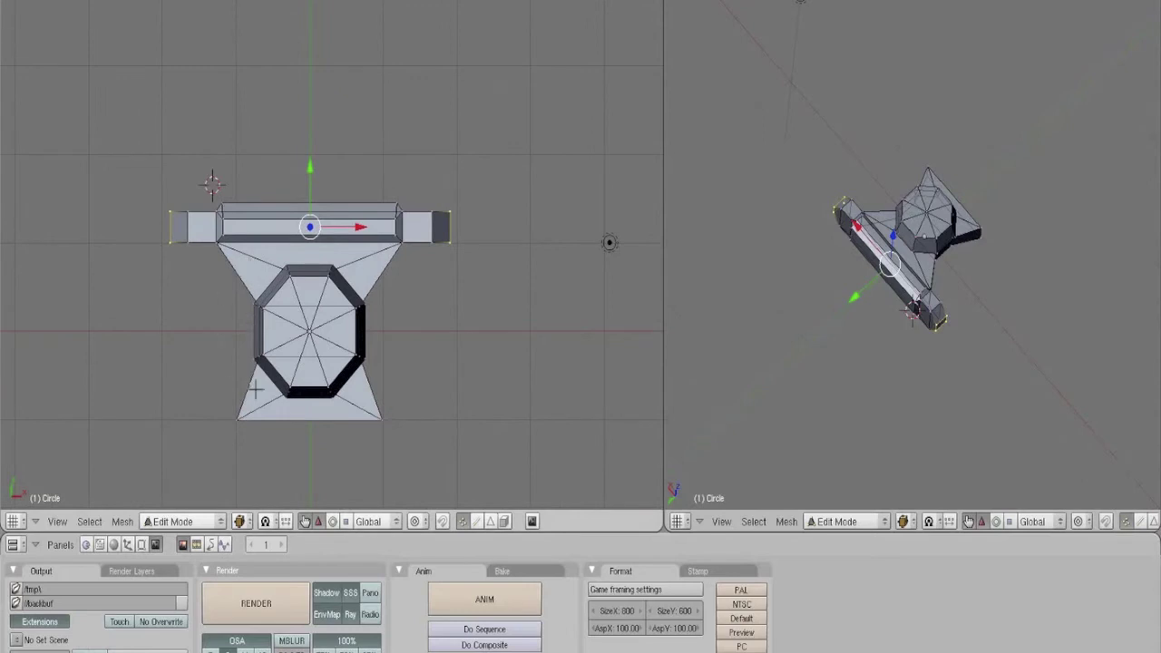
mouse_move(308, 411)
left_mouse_down("ctrl")
mouse_move(404, 357)
mouse_move(386, 258)
mouse_move(310, 247)
mouse_move(276, 271)
left_mouse_up("ctrl")
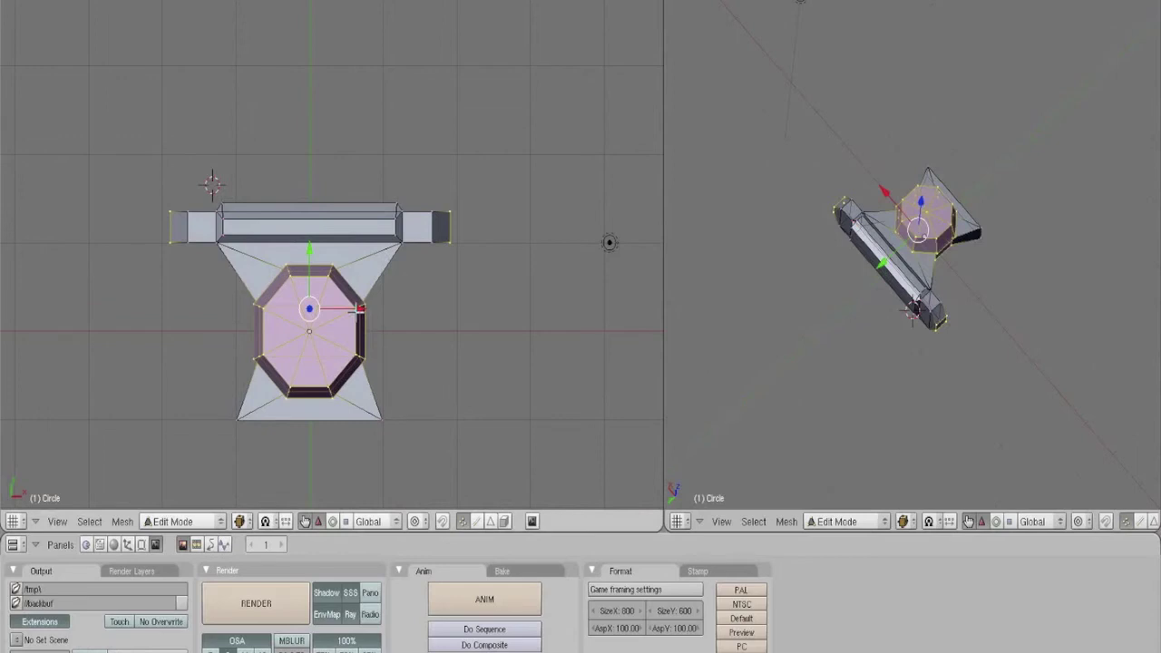
right_click(250, 302)
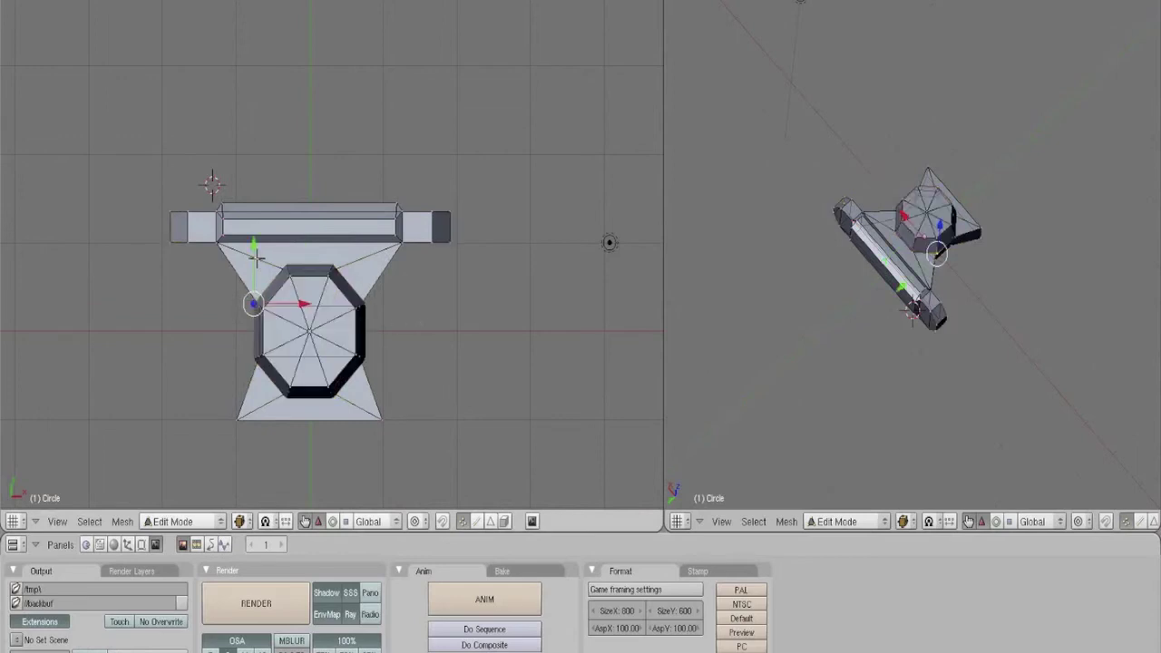
mouse_move(245, 383)
left_mouse_down("ctrl")
mouse_move(357, 400)
mouse_move(409, 332)
mouse_move(379, 273)
left_mouse_up("ctrl")
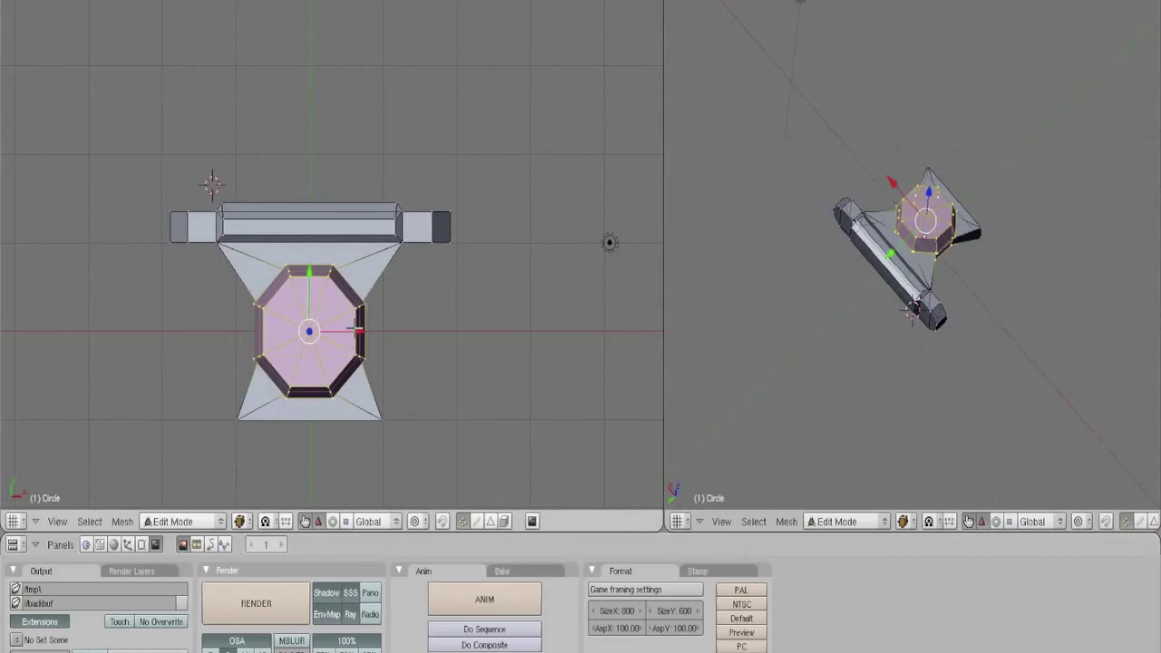
key("g")
key("x")
left_click(341, 331)
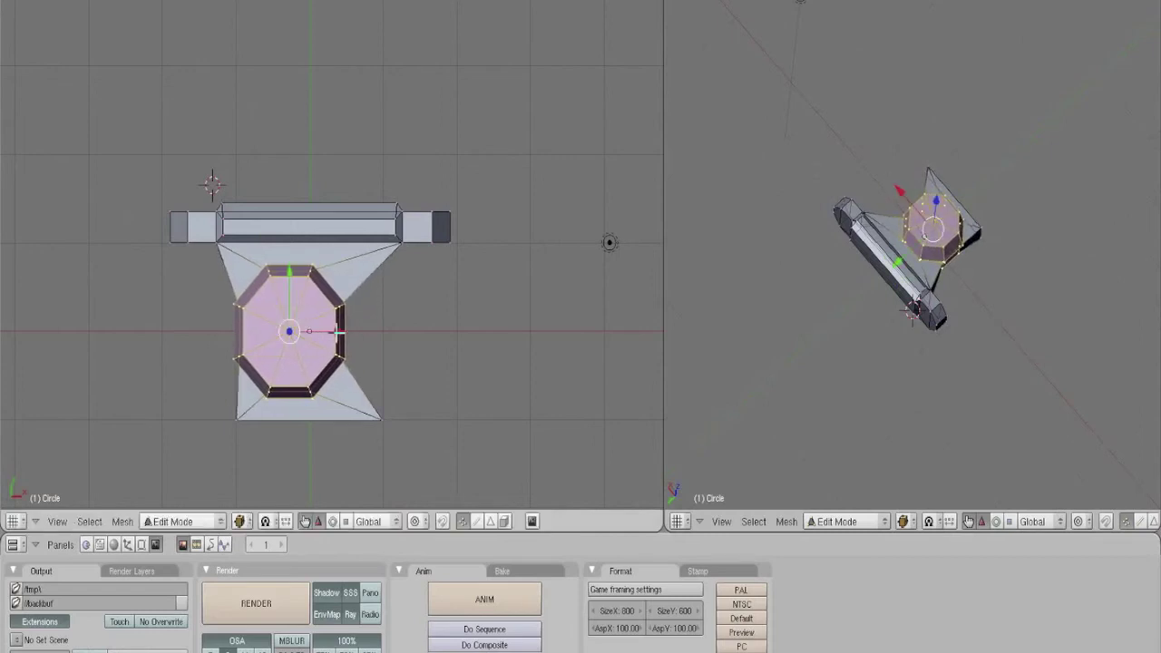
left_click_drag(339, 332, 336, 333)
- Render the current frame, close the render, and examine the offset turret at an angle
left_click(259, 604)
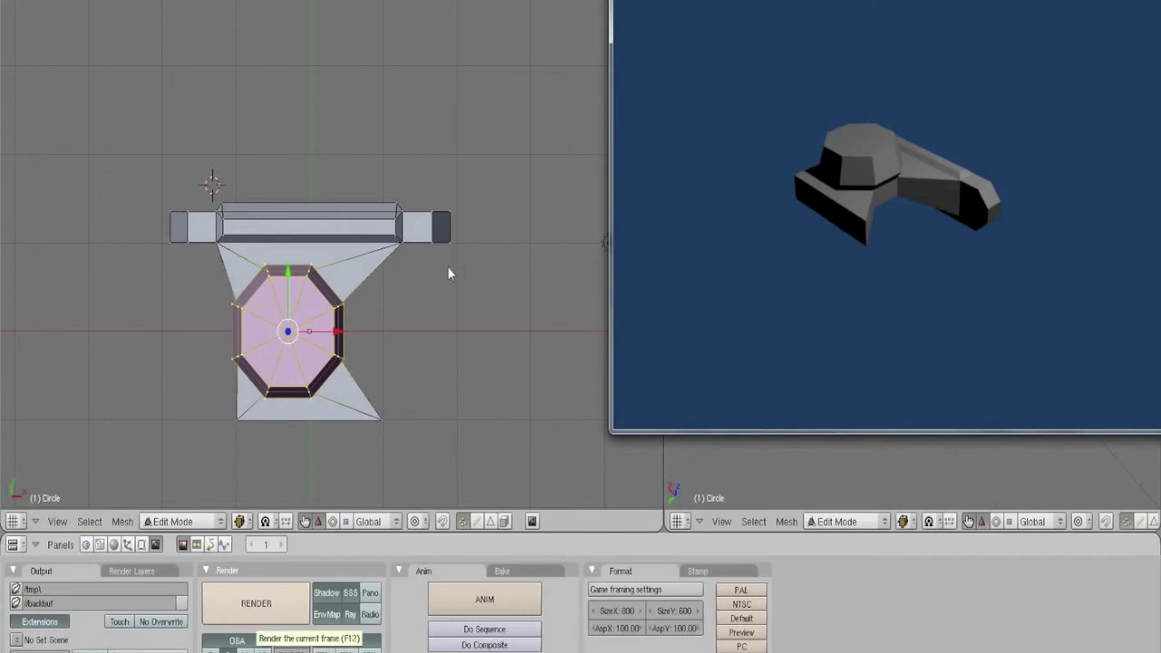
key("Escape")
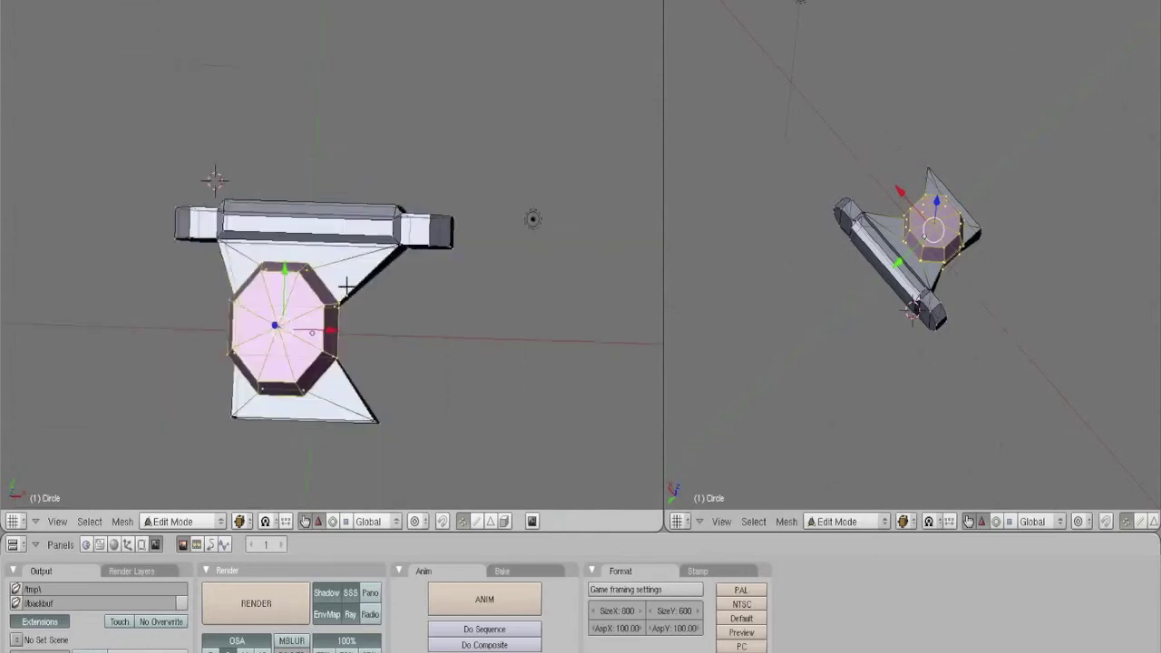
middle_click_drag(345, 280, 399, 219)
- Select the corner vertices of the flared base on the −Y side, delete them, and check the remaining shape
key("KP_7")
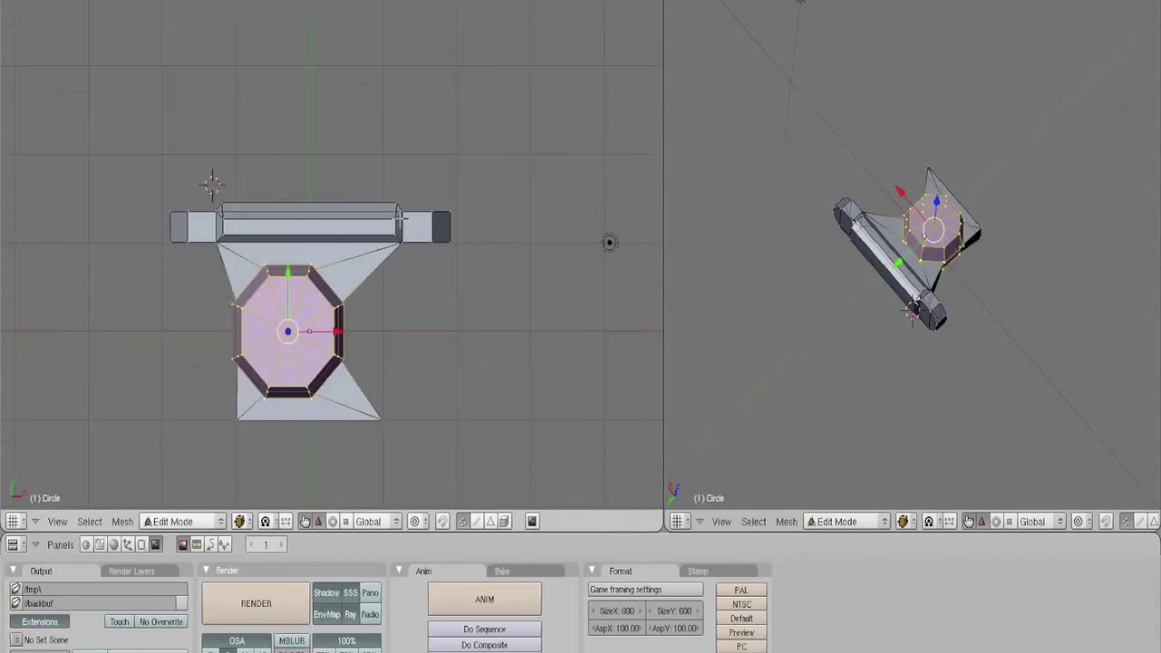
right_click(379, 418)
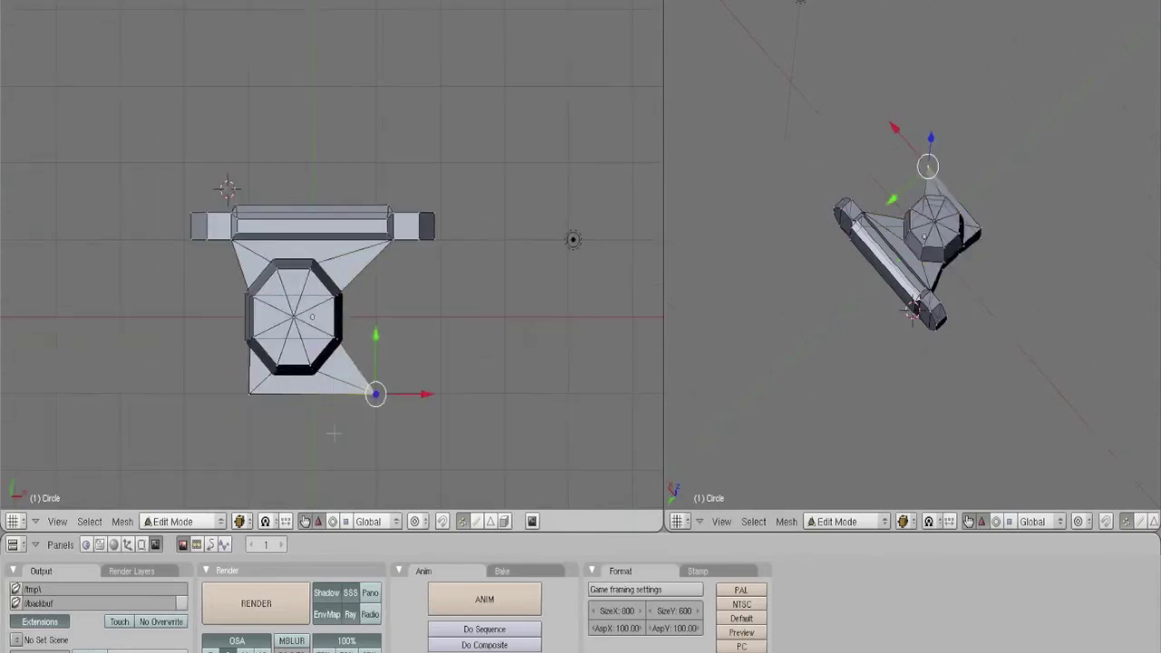
middle_click_drag(333, 434, 381, 347)
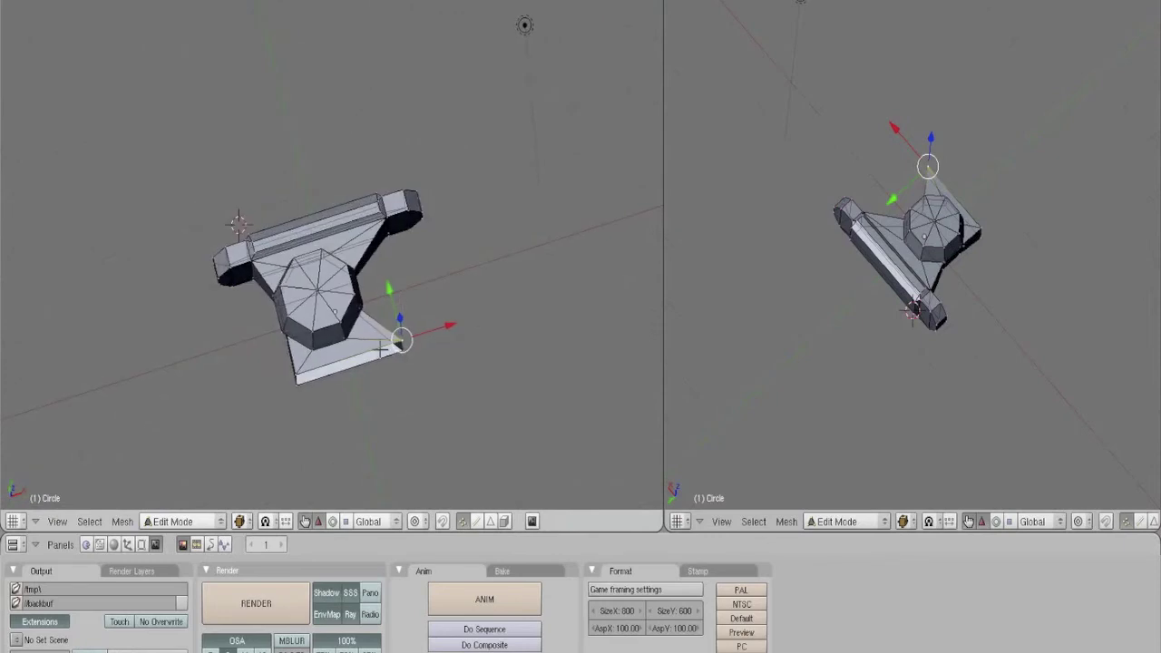
right_click(297, 375, "shift")
key("x")
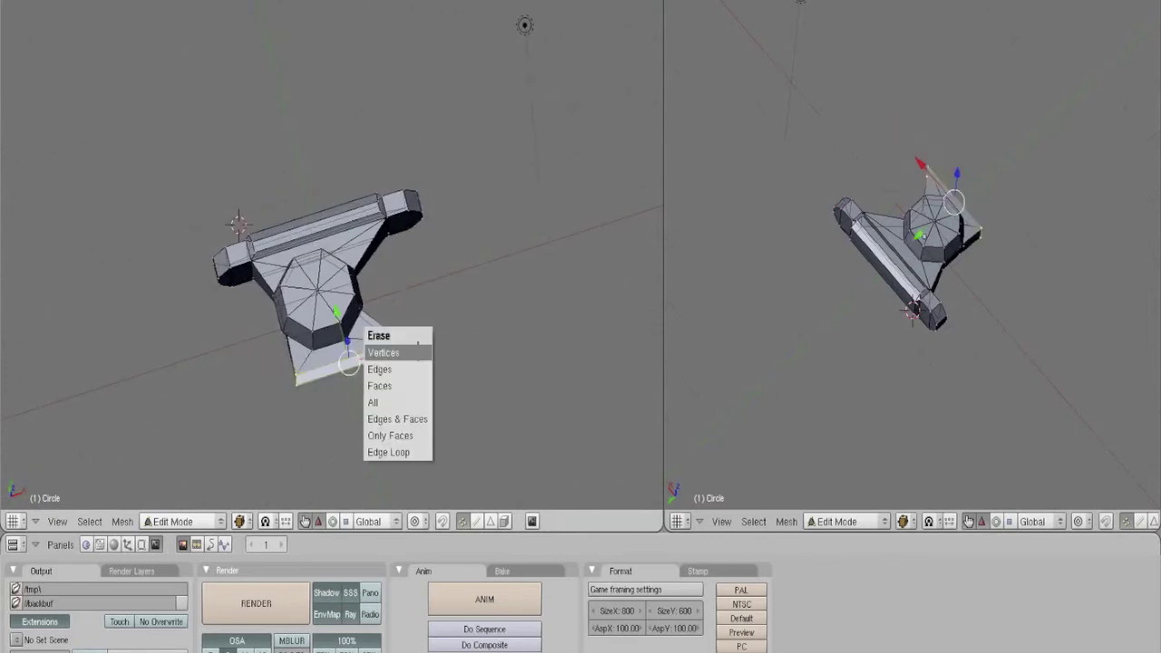
left_click(417, 348)
middle_click_drag(448, 325, 315, 331)
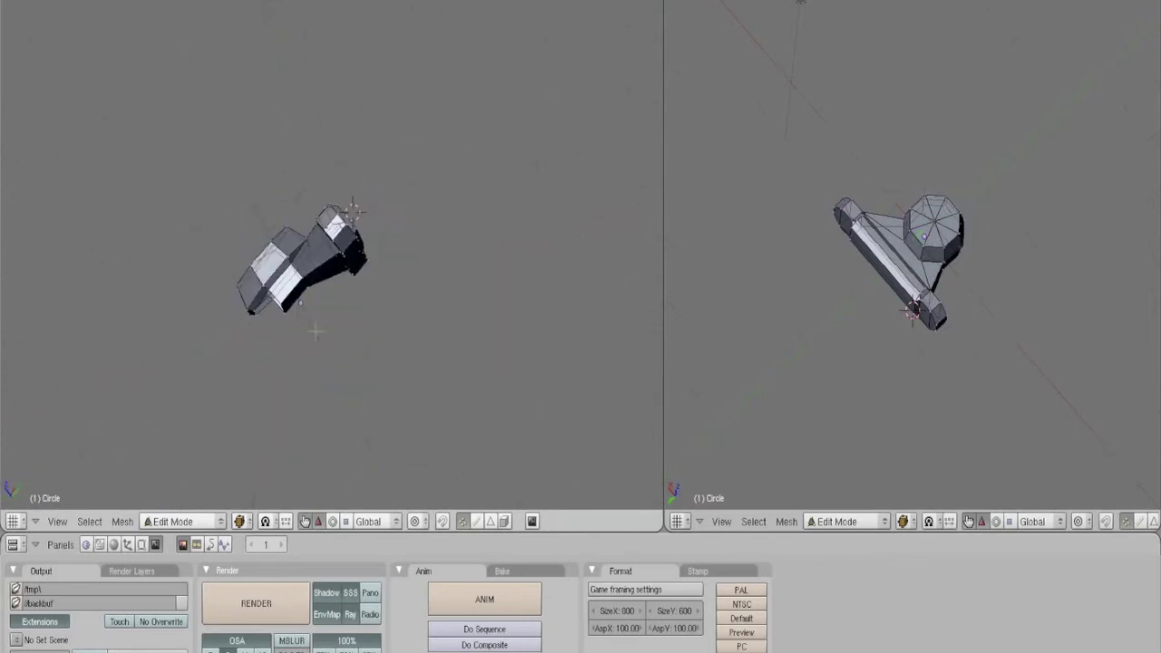
middle_click_drag(332, 227, 323, 319)
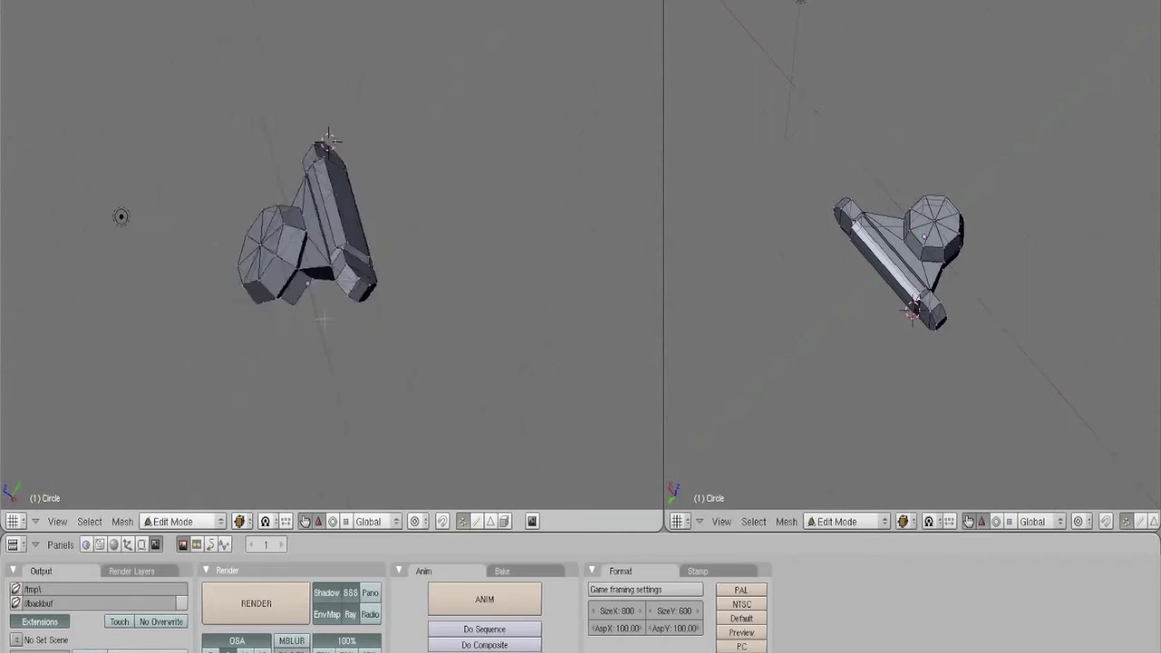
key("KP_1")
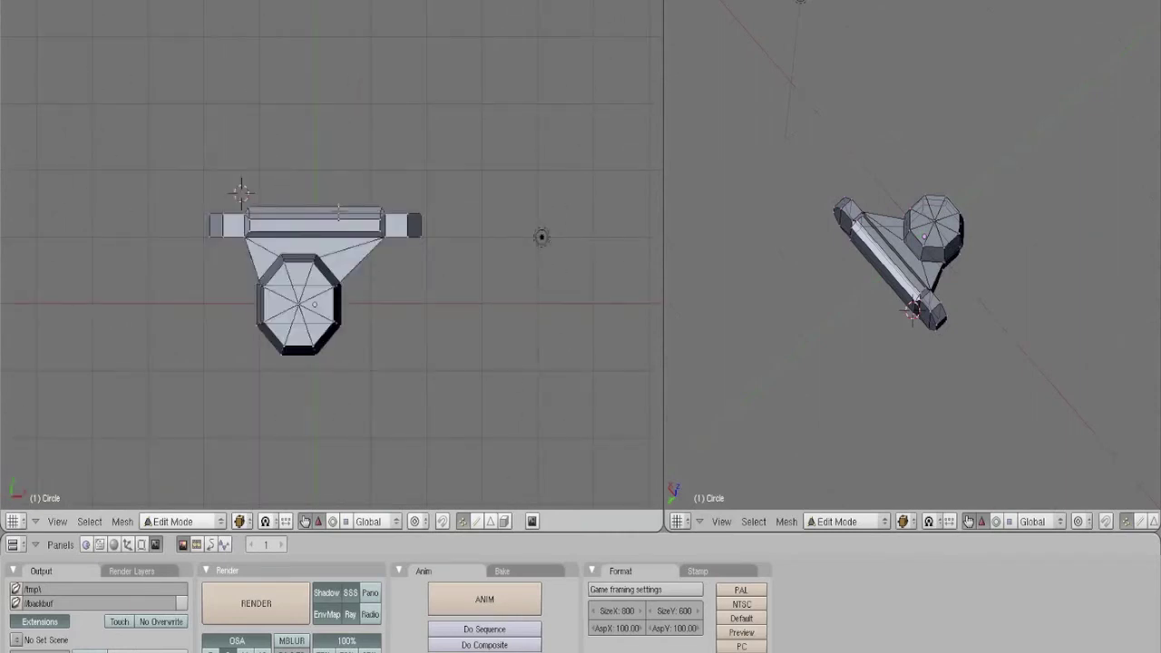
- Select the four corner vertices of the turret's +X side face and delete the face
scroll(337, 212, "up", 4)
middle_click_drag(426, 418, 232, 278)
right_click(219, 281)
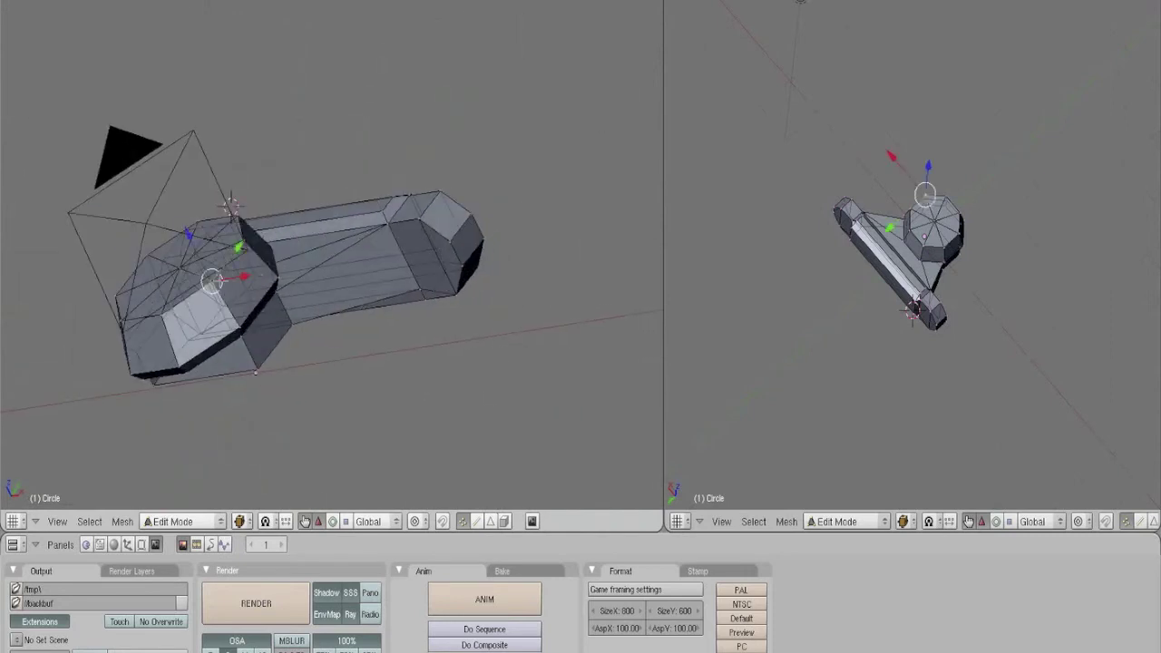
right_click(244, 242, "shift")
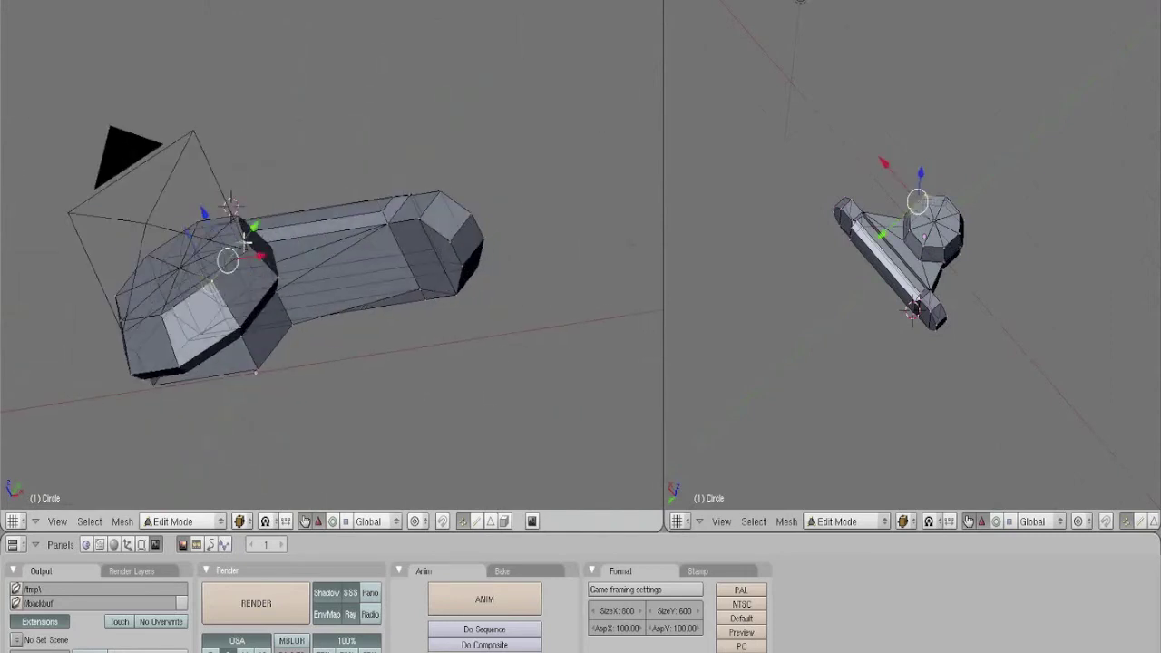
right_click(278, 282, "shift")
right_click(243, 330, "shift")
middle_click_drag(341, 306, 331, 377)
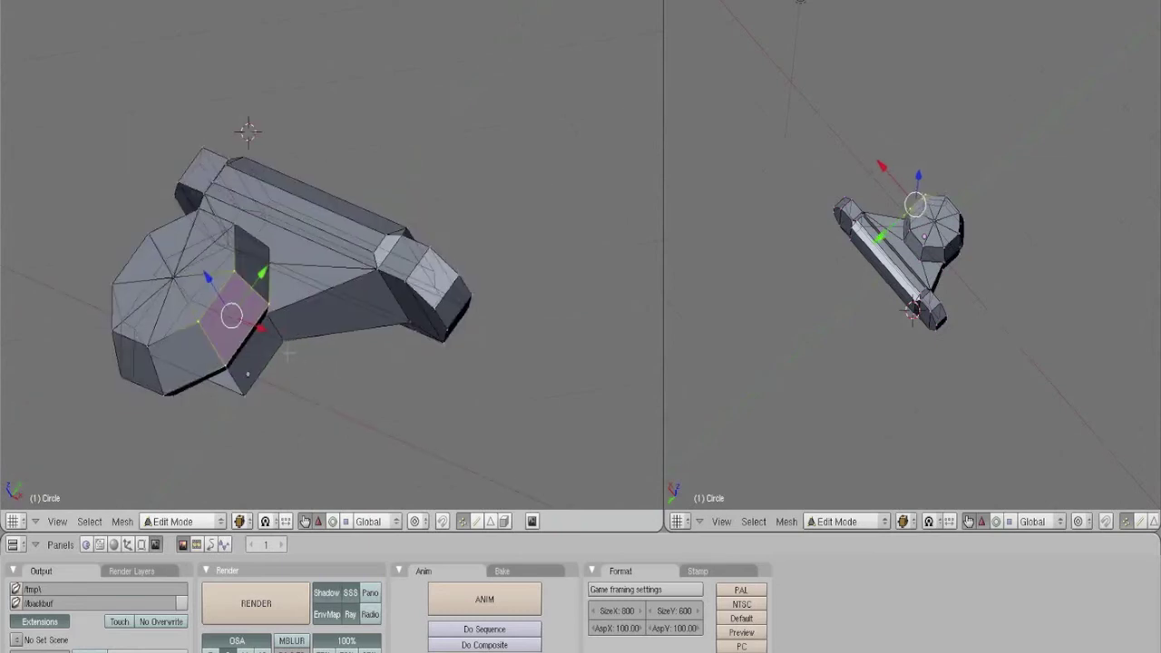
key("x")
left_click(291, 351)
- Refill the opening in the turret's +X side with a face and delete that face again
key("f")
scroll(364, 356, "up", 2)
middle_click_drag(300, 384, 262, 332)
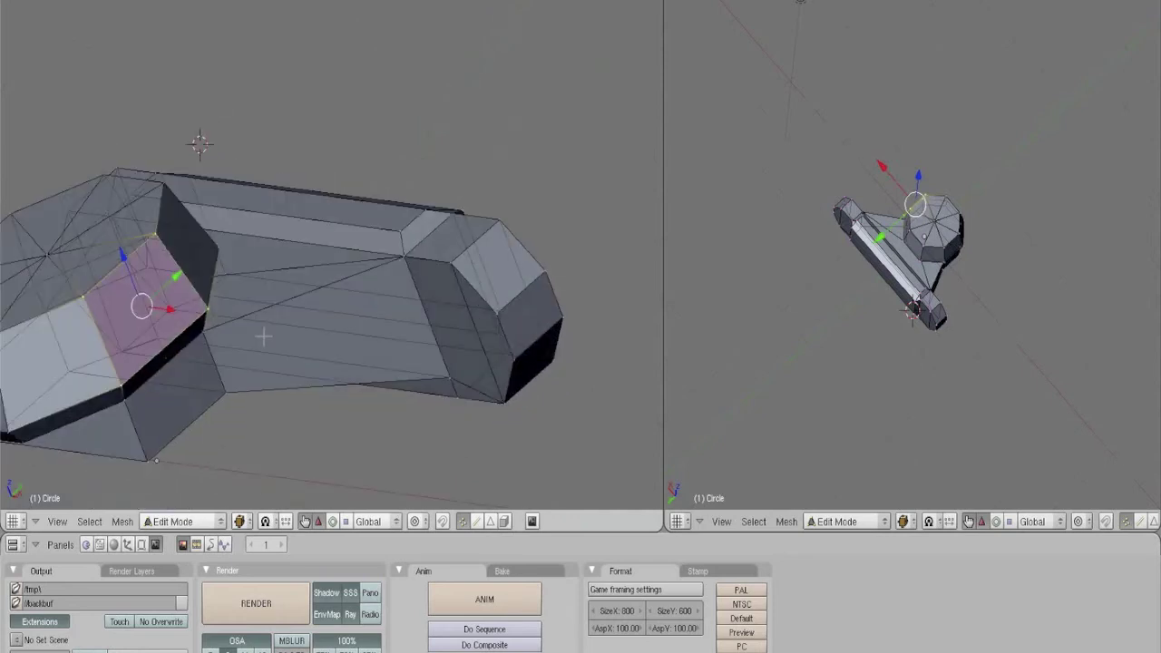
key("x")
left_click(245, 365)
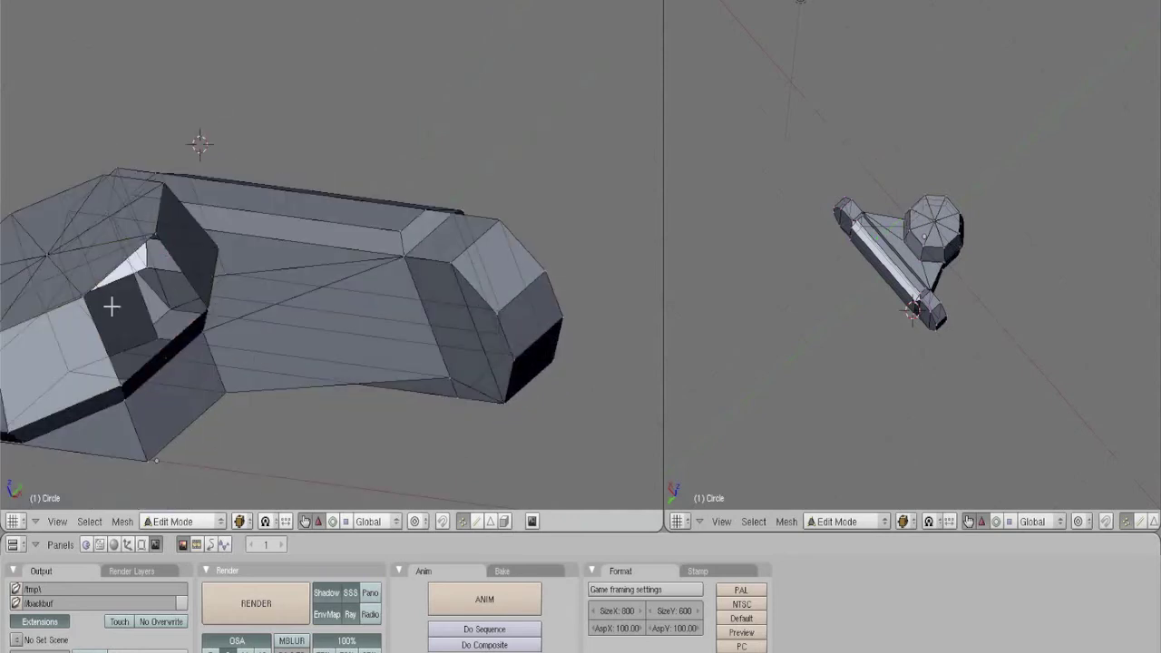
- Select the four corners of the turret's +X opening, extrude only the edges in place, and scale them inward into a smaller opening
right_click(83, 295)
right_click(154, 238, "shift")
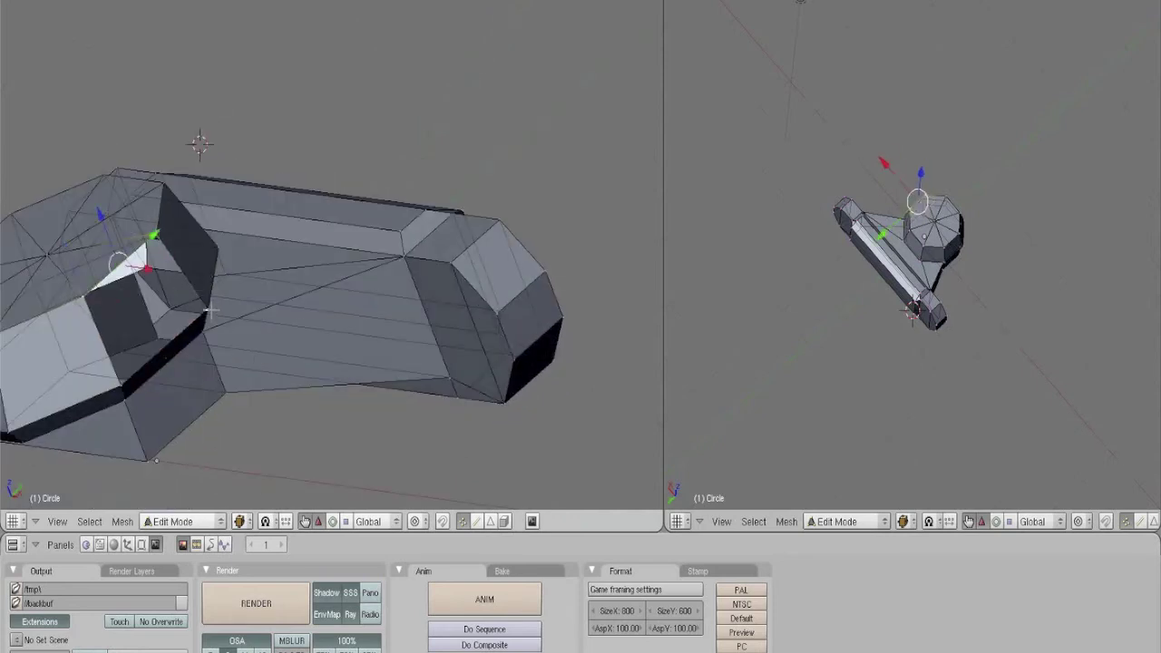
right_click(207, 308, "shift")
right_click(129, 383, "shift")
key("e")
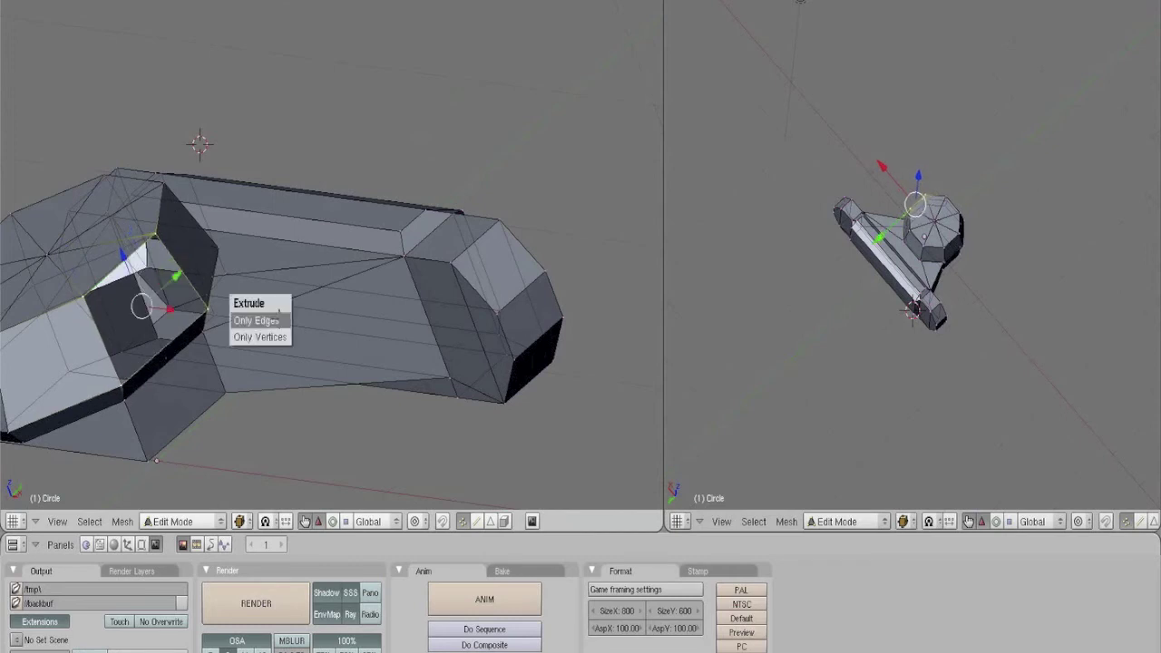
left_click(275, 311)
right_click(300, 306)
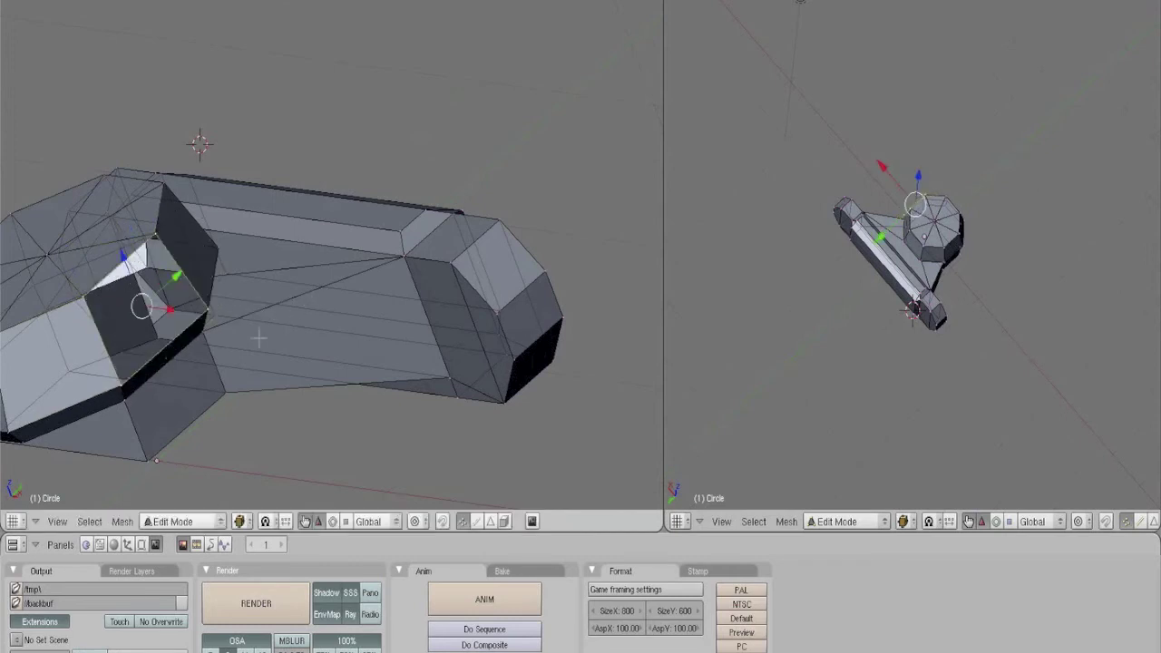
key("s")
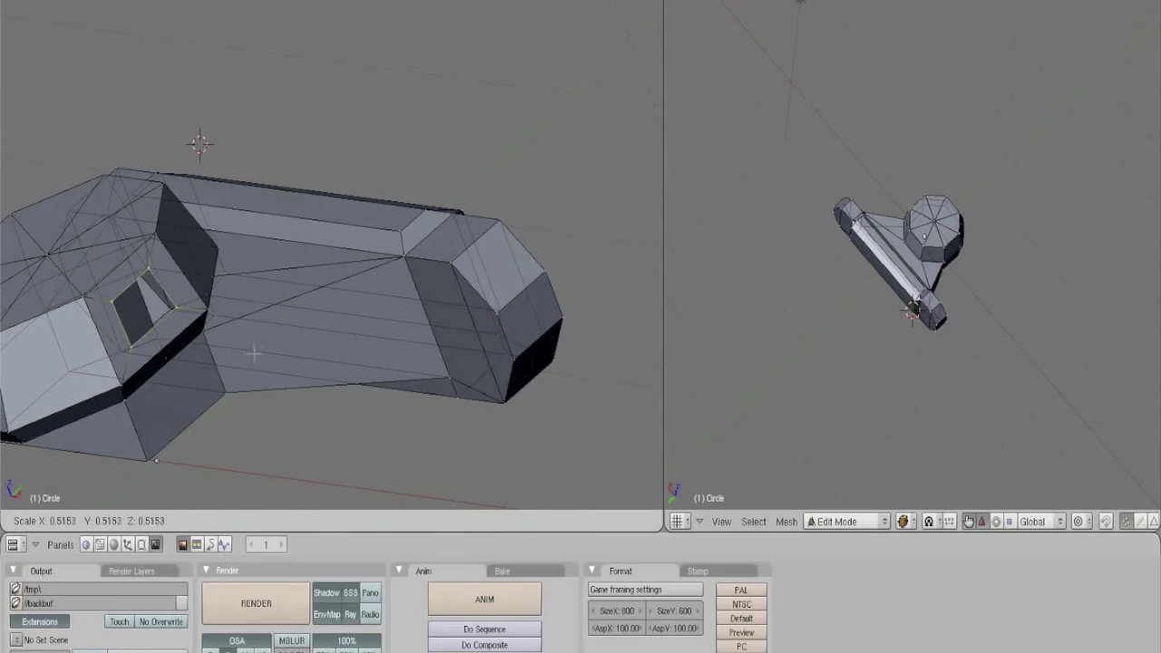
left_click(208, 343)
- Extrude the edges of the turret's small +X opening and move them along X to form a long gun barrel
key("KP_1")
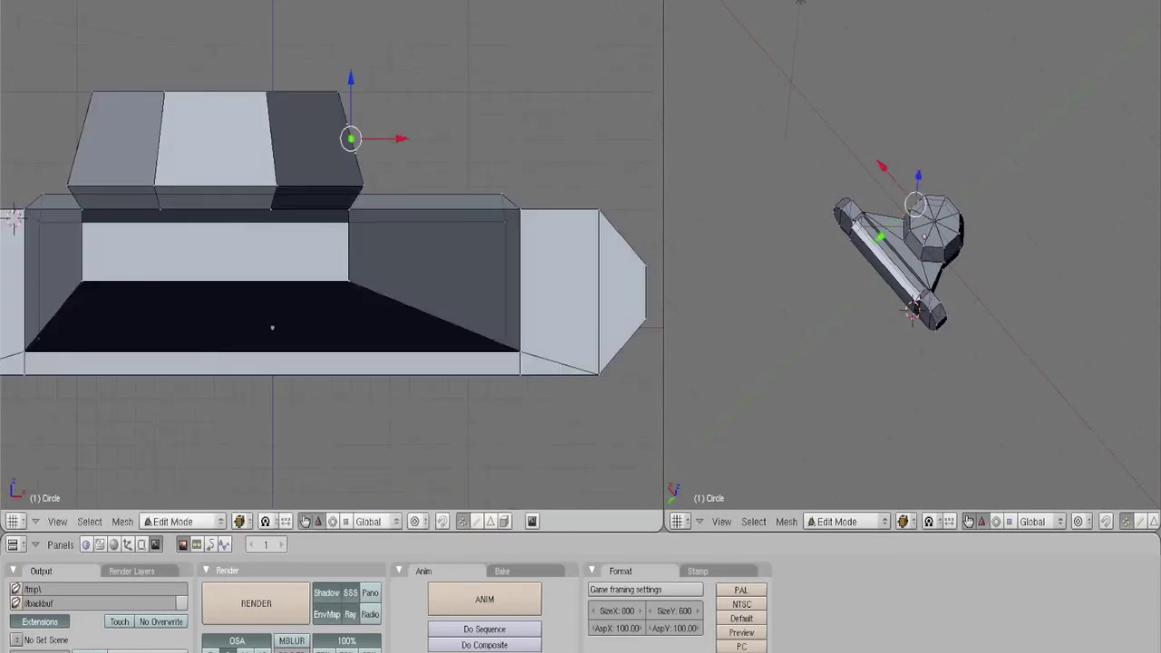
scroll(410, 191, "down", 2)
middle_click_drag(410, 190, 335, 255, "shift")
key("e")
left_click(366, 258)
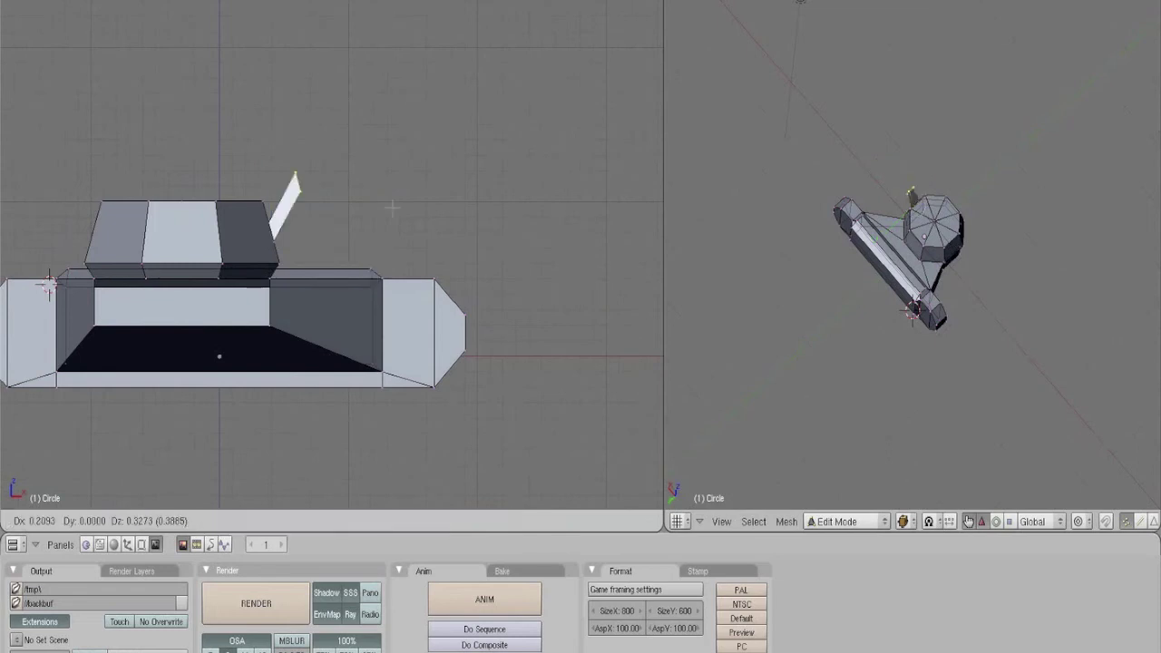
right_click(392, 208)
left_click_drag(320, 232, 476, 232)
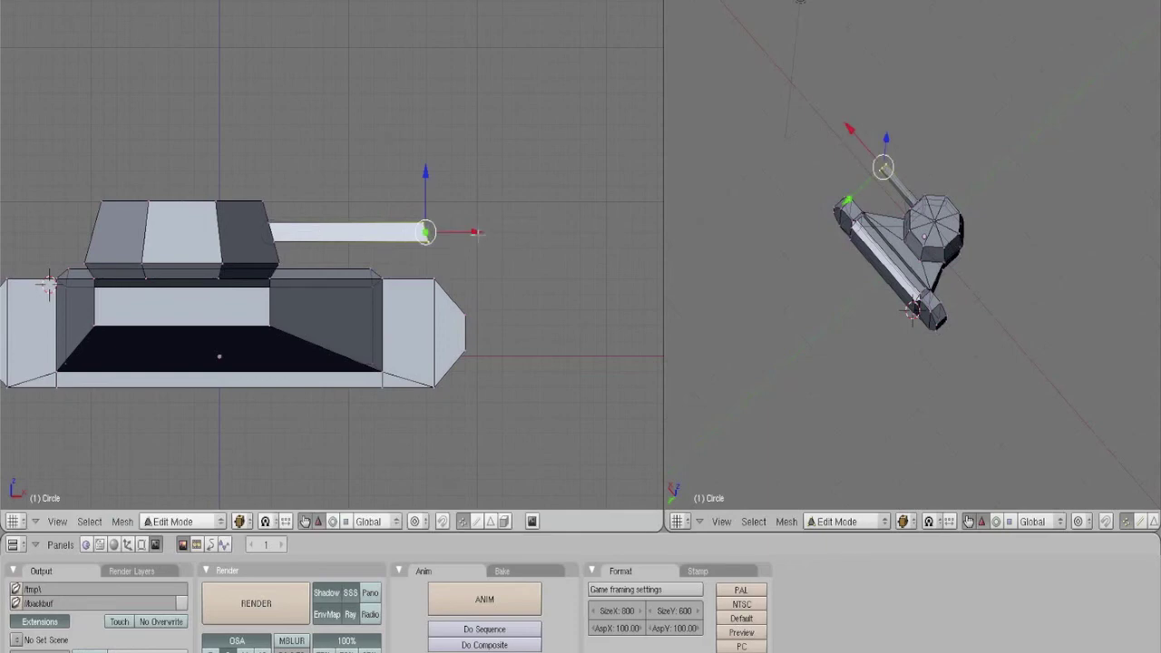
- Shift the lower vertices of the barrel tip along X so the slanted end becomes vertical
middle_click_drag(455, 245, 231, 328)
middle_click_drag(262, 291, 441, 212)
key("KP_1")
scroll(403, 83, "up", 5)
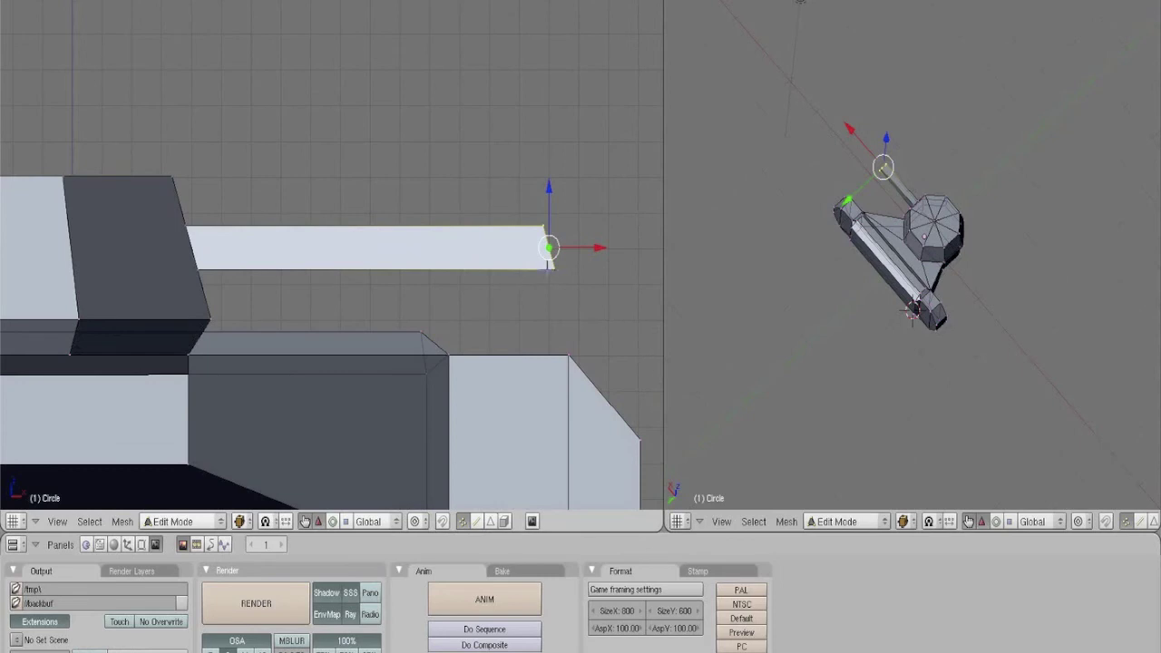
right_click(547, 264)
right_click(604, 264, "shift")
key("g")
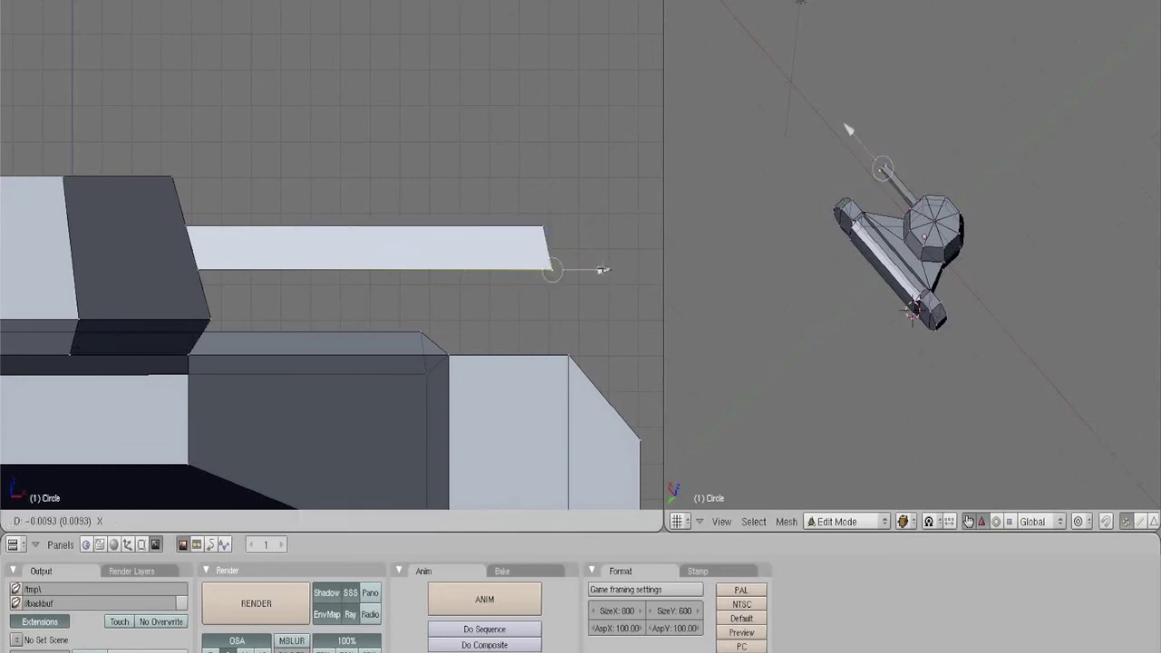
left_click(596, 270)
- Select the open edge loop at the barrel's tip and fill it with a face
middle_click_drag(557, 288, 469, 280)
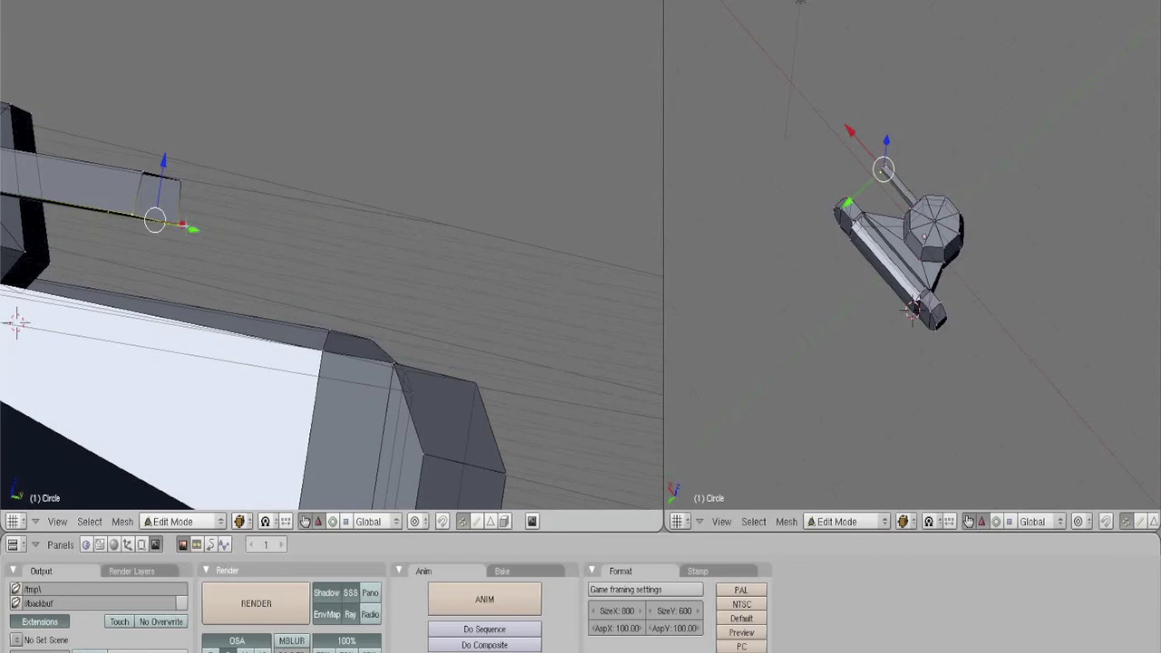
right_click(183, 224, "alt")
key("f")
- Try to move the four corners of the sloped face between the track's top and its outer side
mouse_move(269, 180)
middle_mouse_down()
mouse_move(189, 255)
mouse_move(427, 371)
mouse_move(267, 208)
mouse_move(383, 339)
mouse_move(236, 310)
mouse_move(272, 254)
mouse_move(157, 148)
mouse_move(379, 203)
mouse_move(245, 234)
mouse_move(272, 188)
middle_mouse_up()
scroll(190, 256, "down", 3)
middle_click_drag(275, 280, 318, 318)
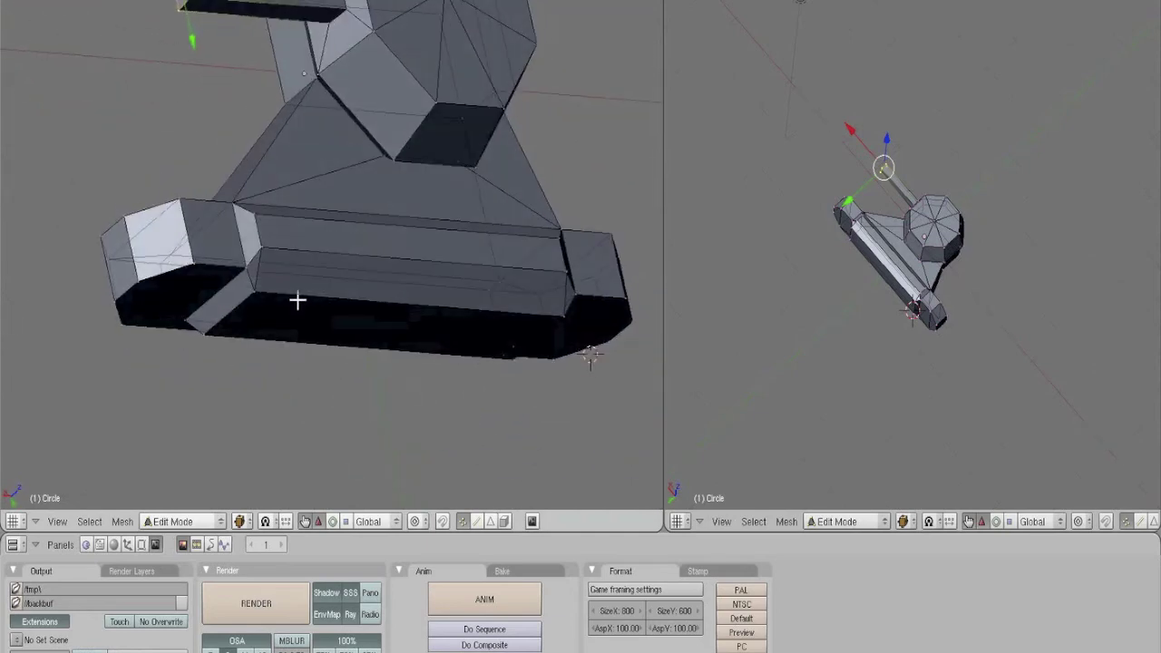
right_click(260, 246)
right_click(259, 292, "shift")
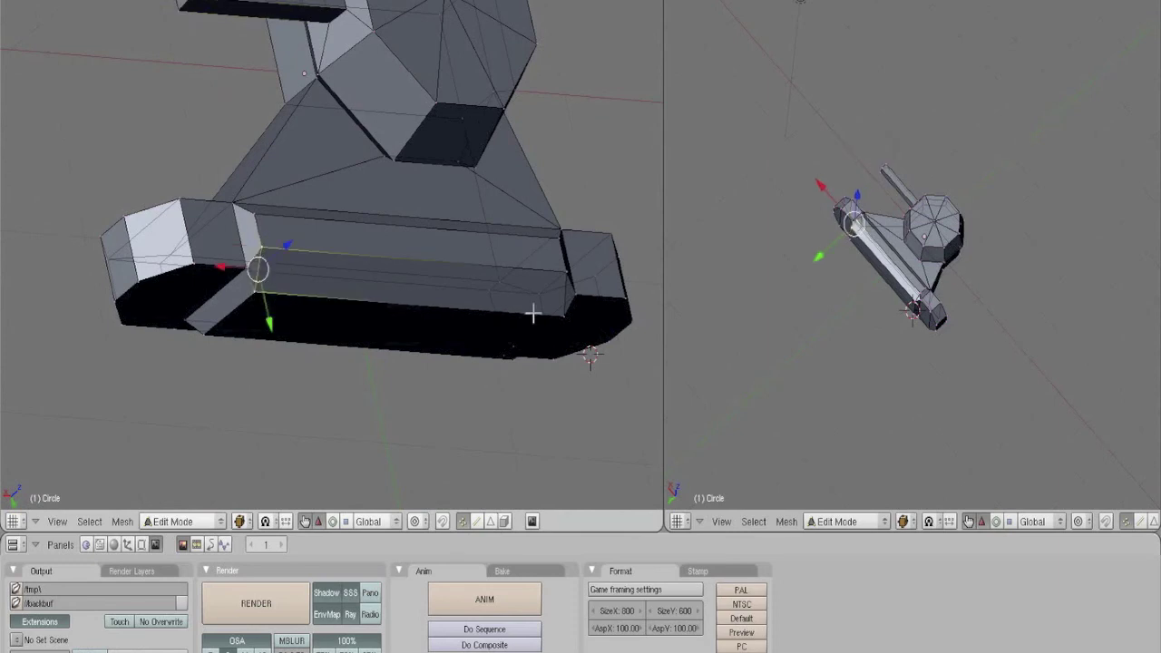
right_click(565, 314, "shift")
right_click(568, 270, "shift")
key("KP_1")
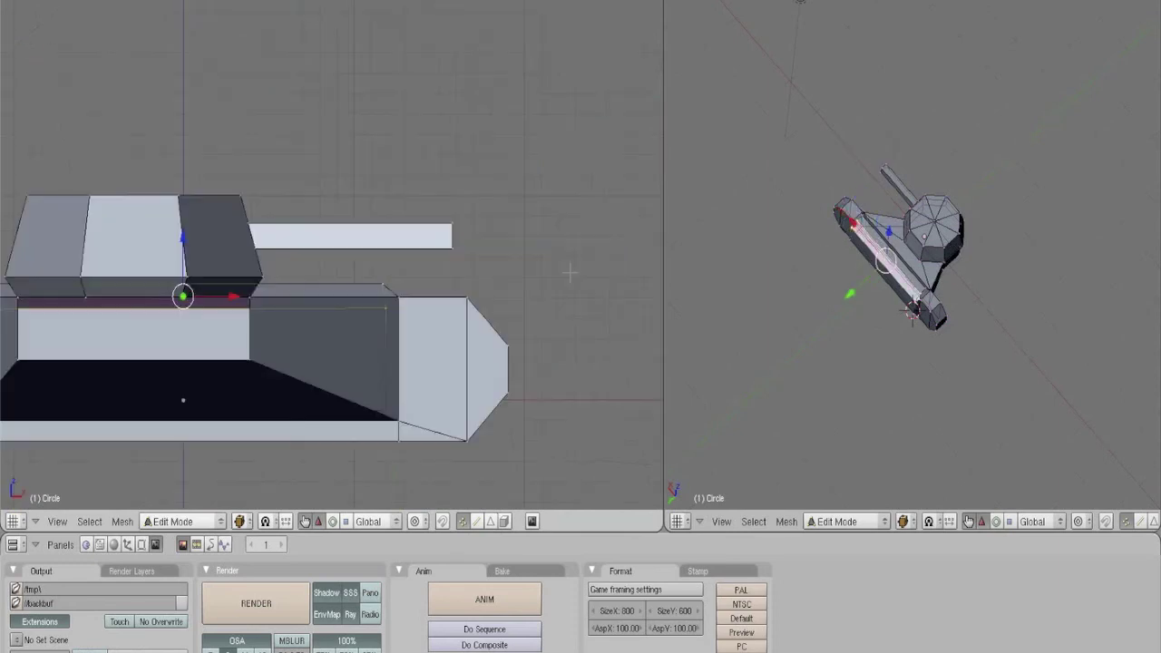
key("KP_3")
scroll(569, 272, "up", 2)
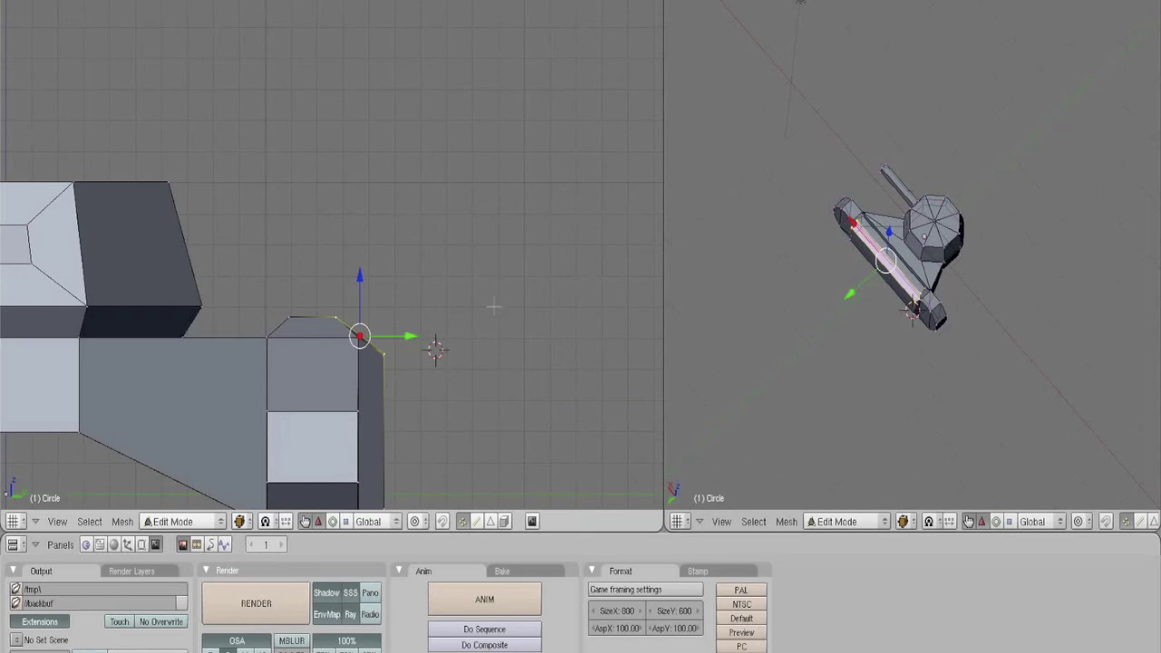
key("g")
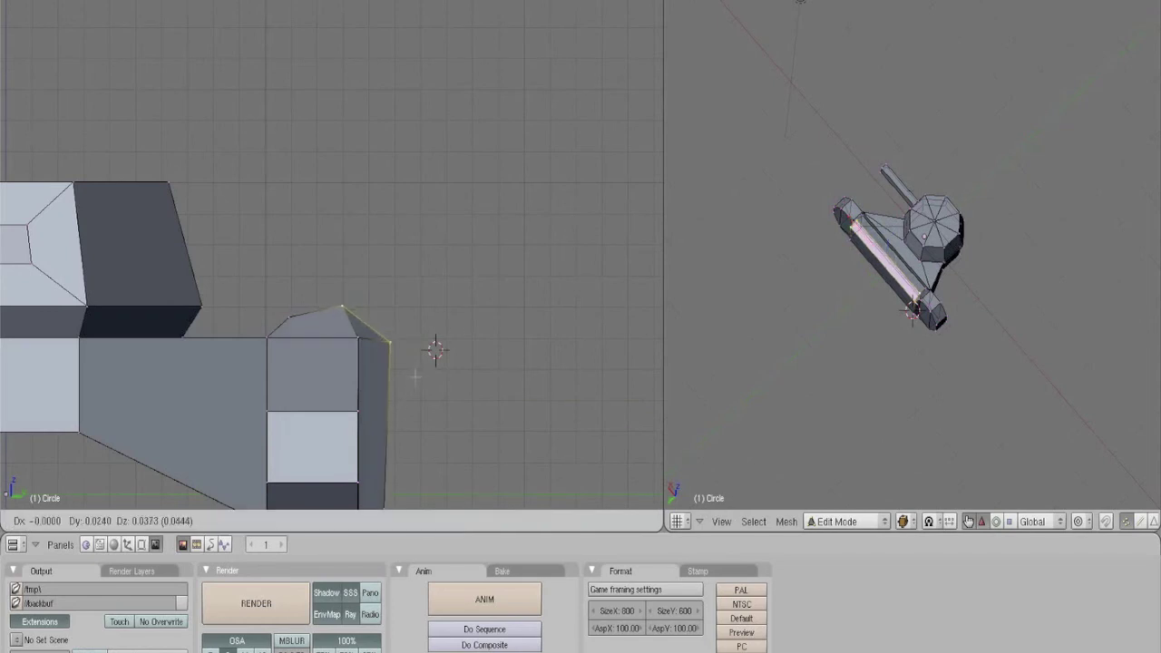
left_click(436, 348)
scroll(425, 336, "down", 2)
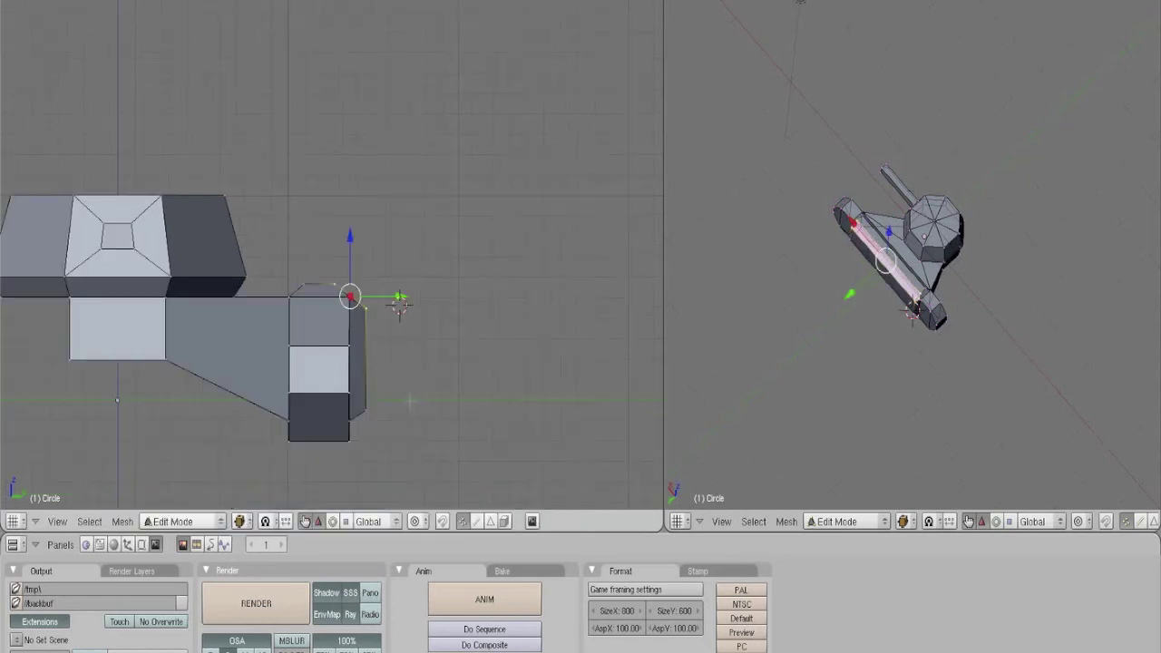
- Select the four corners of the track's raised top face and widen it along Y to about 1.5 times
right_click(336, 304)
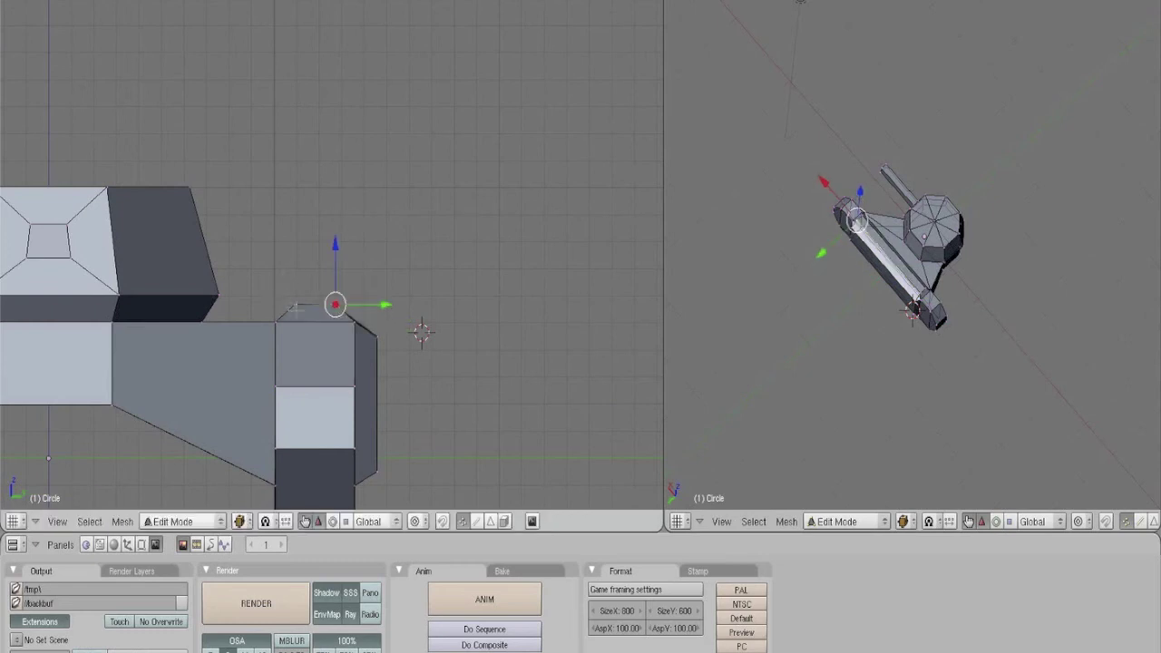
left_click_drag(350, 299, 348, 313)
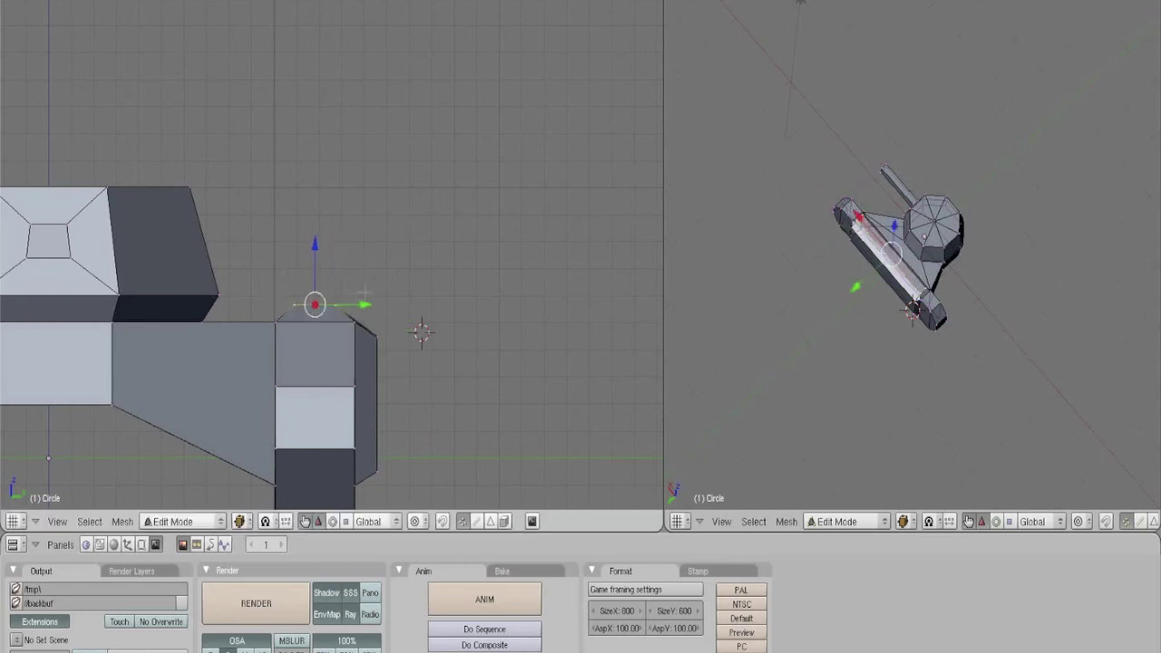
key("s")
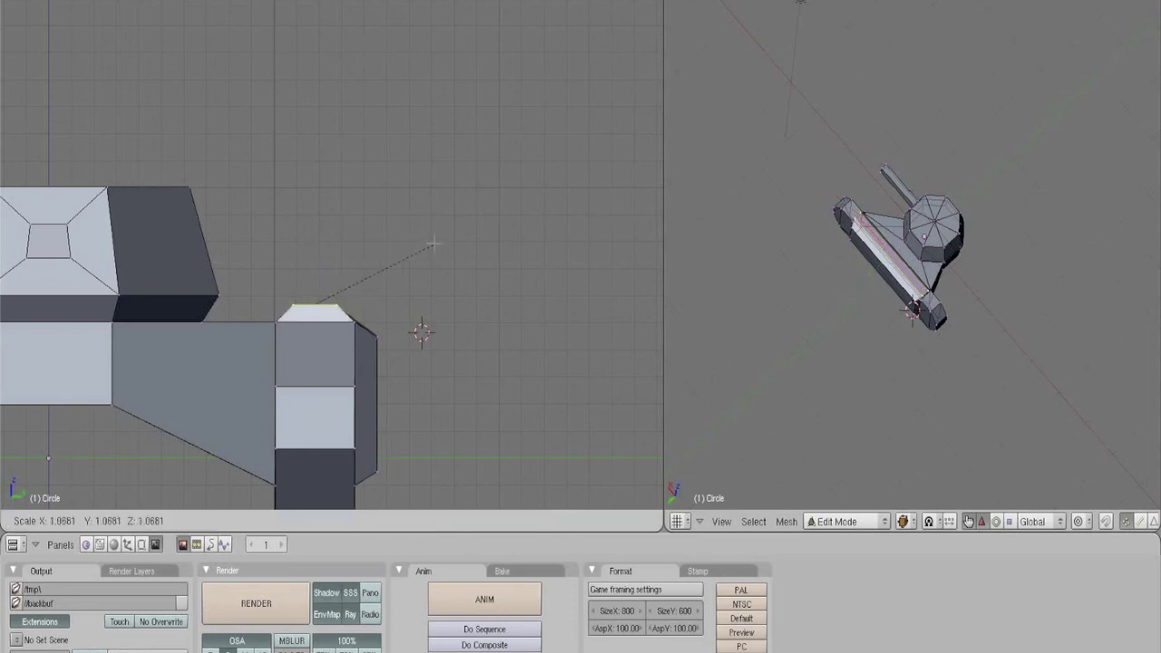
key("y")
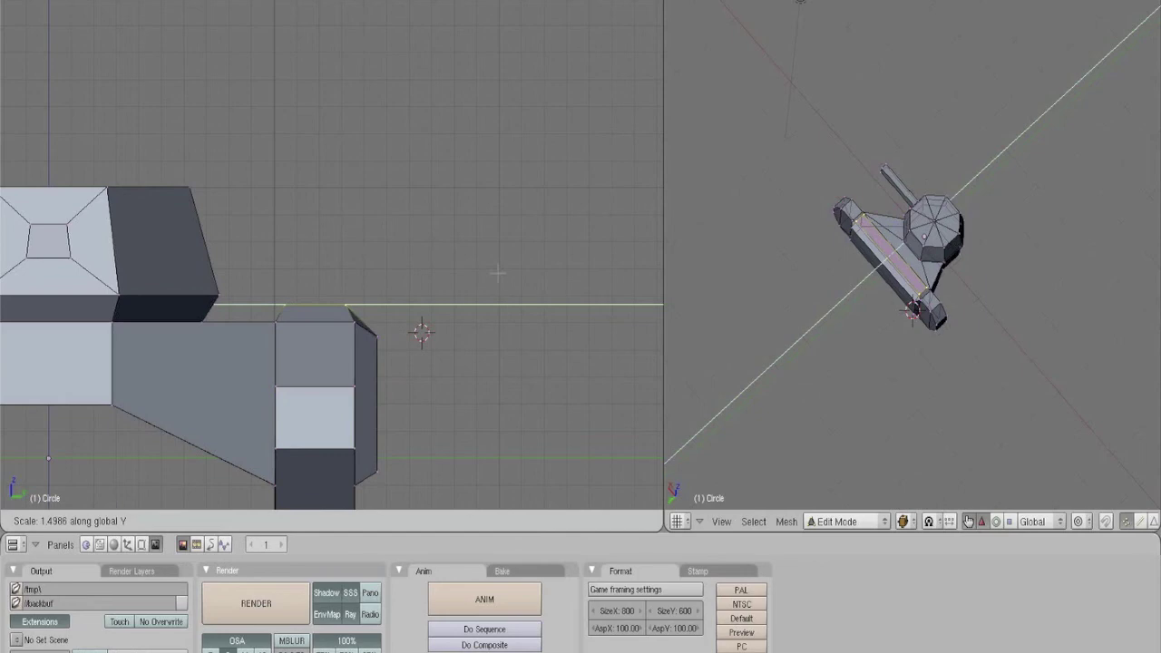
left_click(503, 277)
middle_click_drag(502, 277, 485, 341)
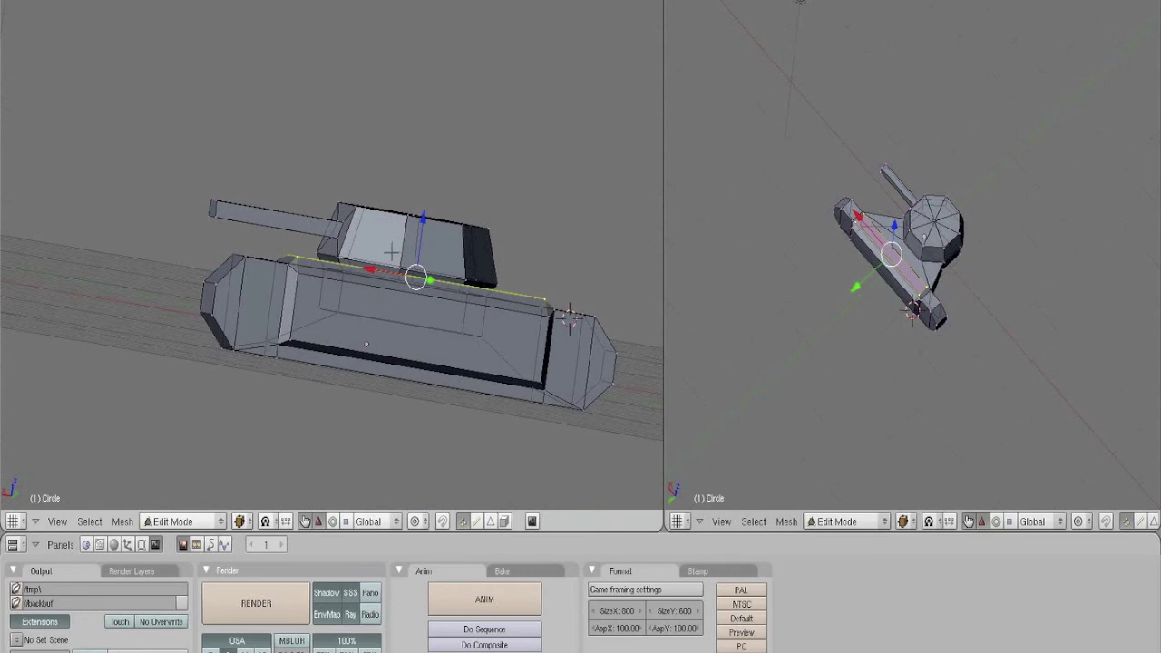
- Select the whole mesh and convert all its faces to triangles
middle_click_drag(472, 261, 327, 380)
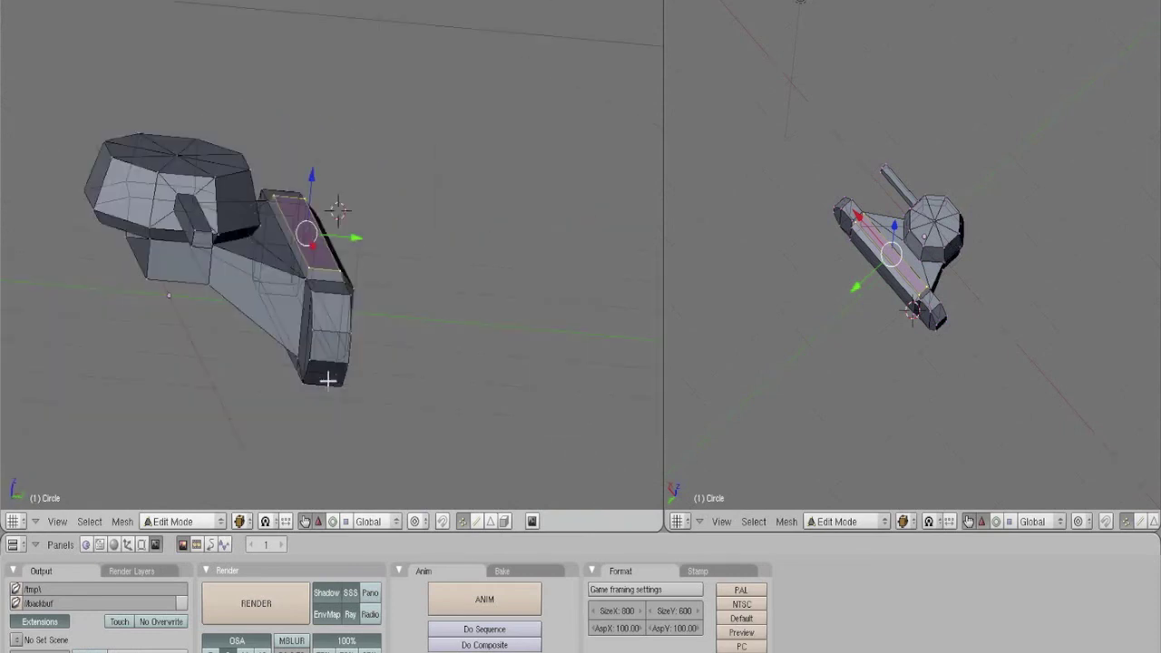
key("a")
key("a")
key("space")
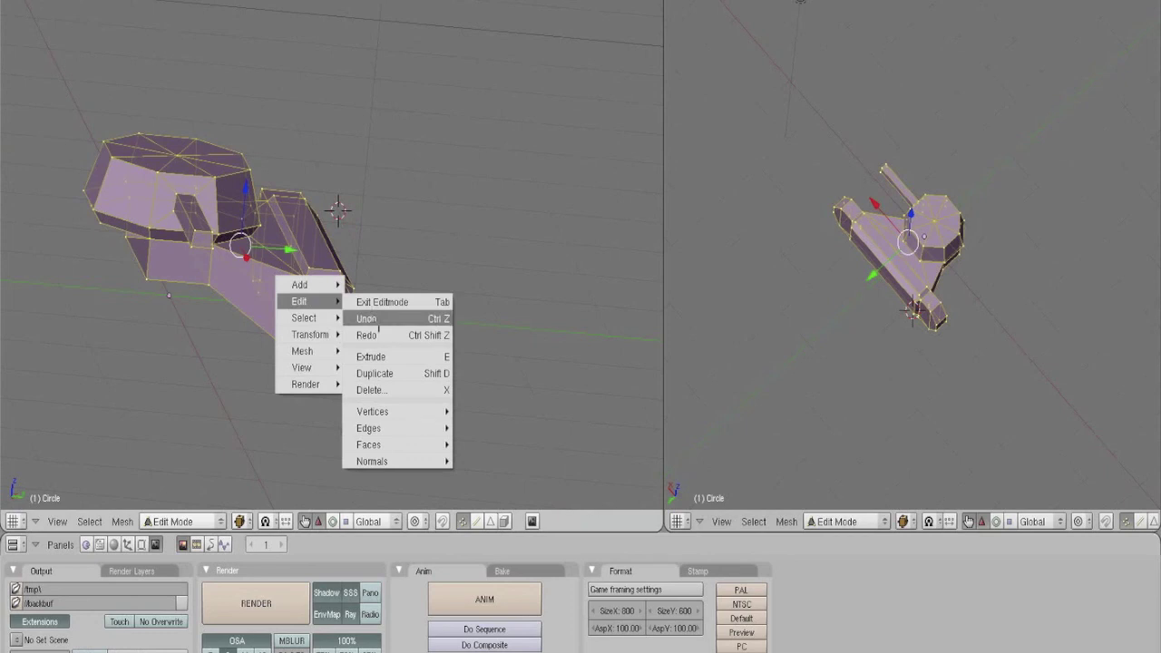
left_click(375, 373)
key("space")
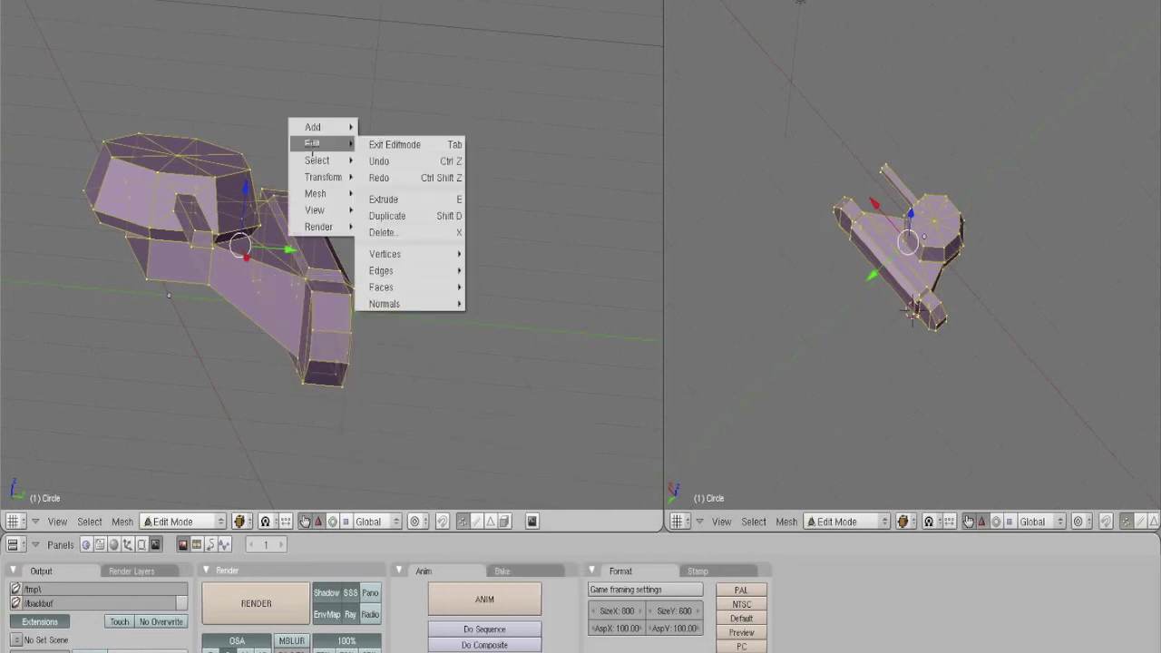
mouse_move(399, 287)
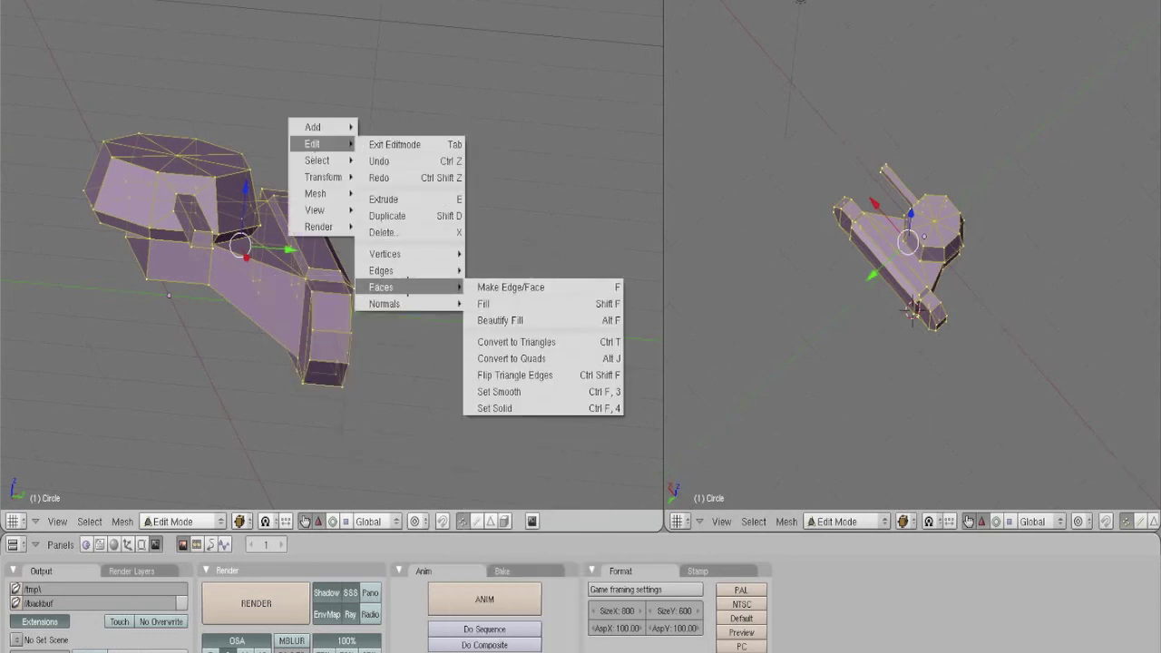
left_click(510, 343)
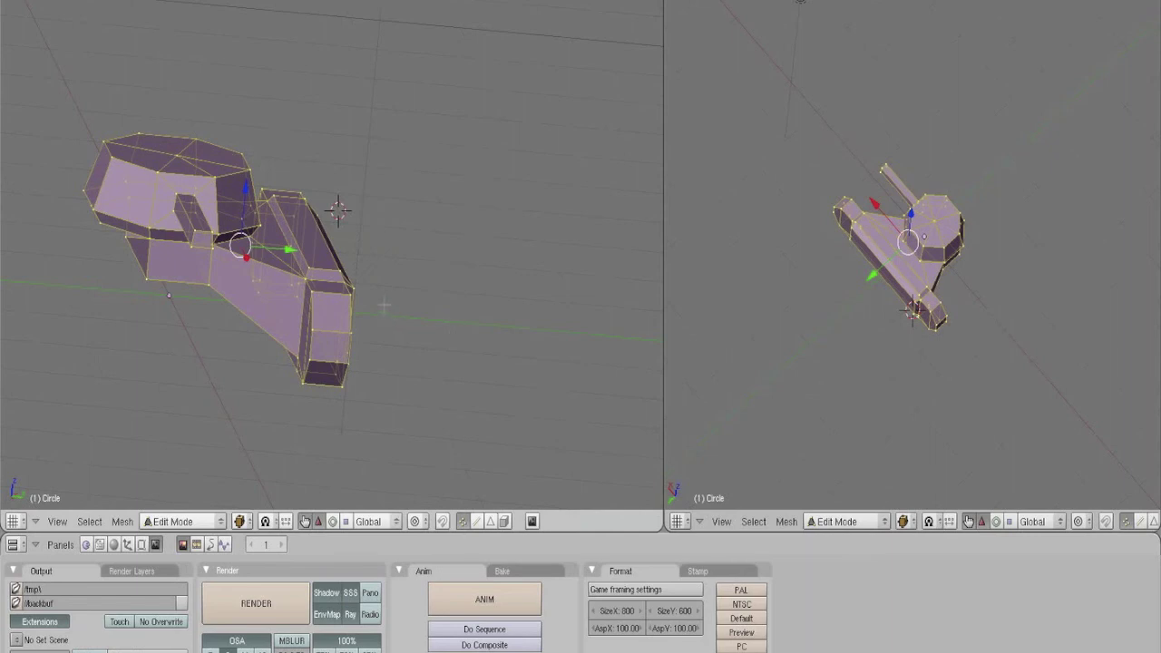
key("space")
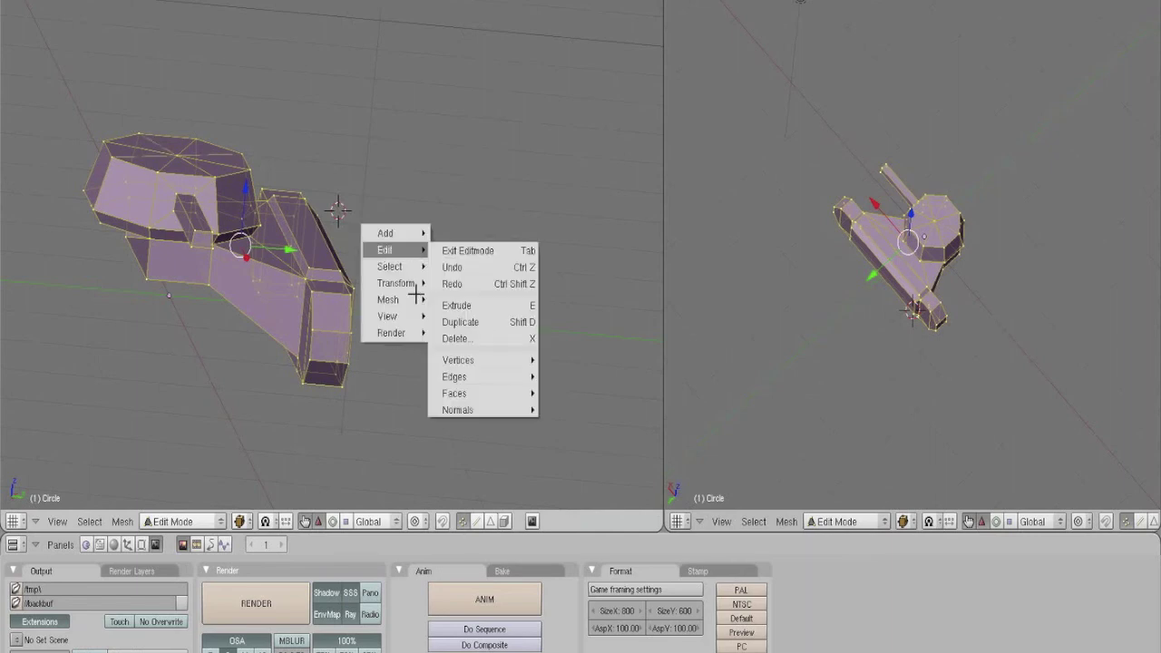
mouse_move(481, 393)
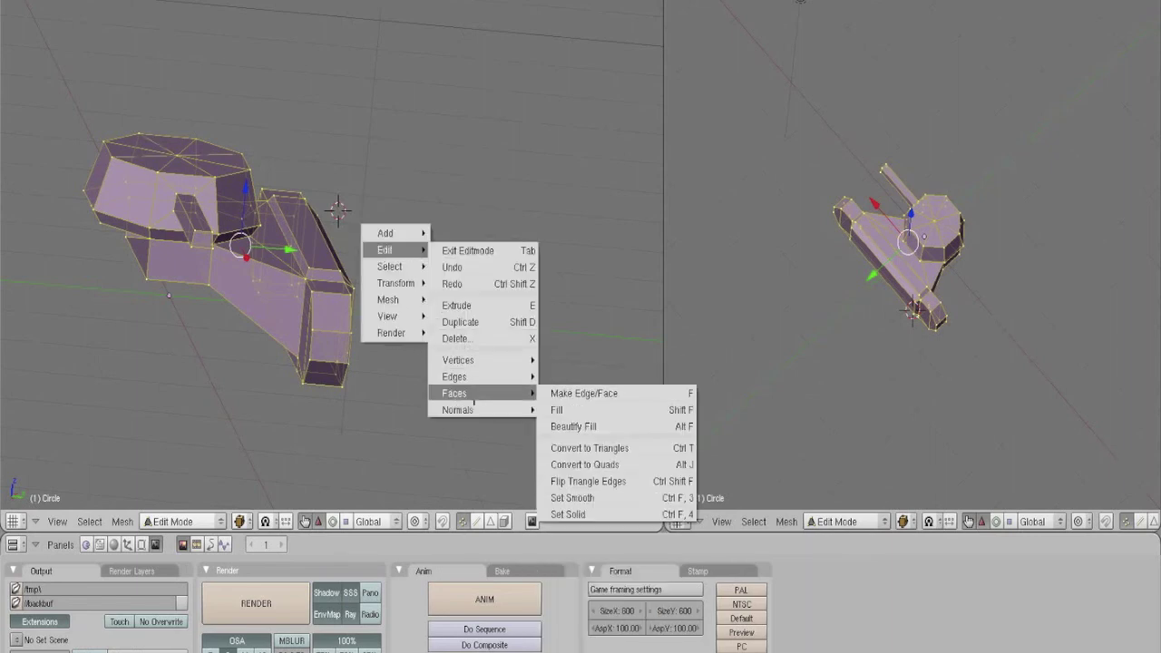
left_click(580, 448)
- Clear the selection, select the entire +Y track with its connecting arm, and duplicate it
middle_click_drag(354, 230, 368, 404)
middle_click_drag(284, 420, 222, 268)
key("KP_1")
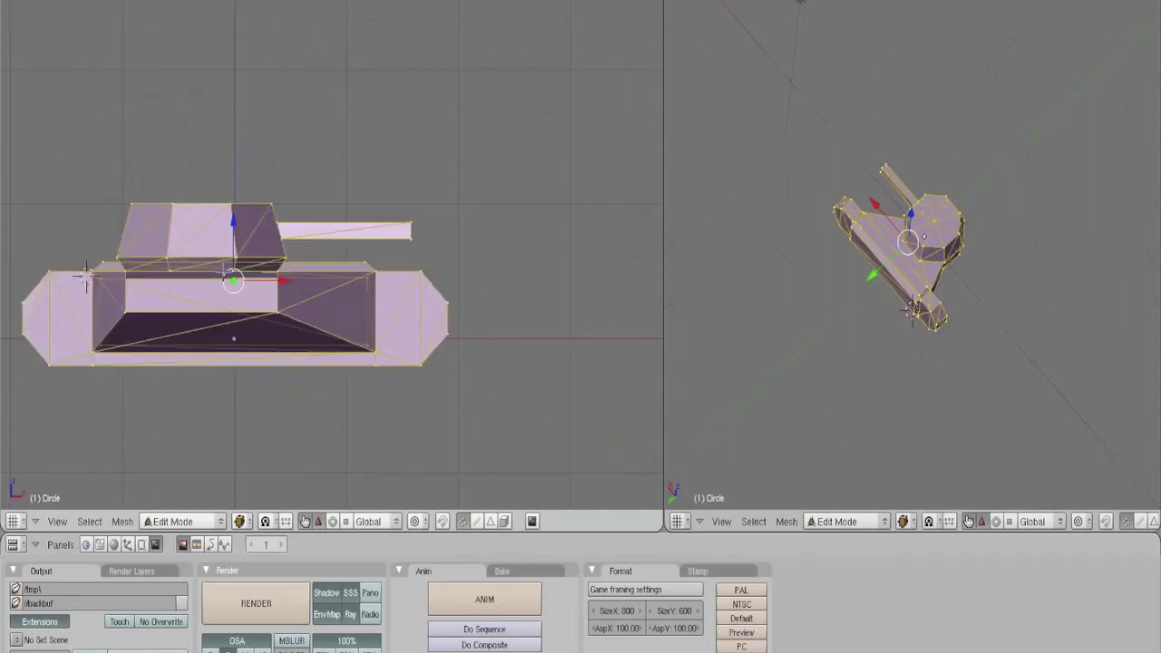
middle_click_drag(86, 273, 396, 215)
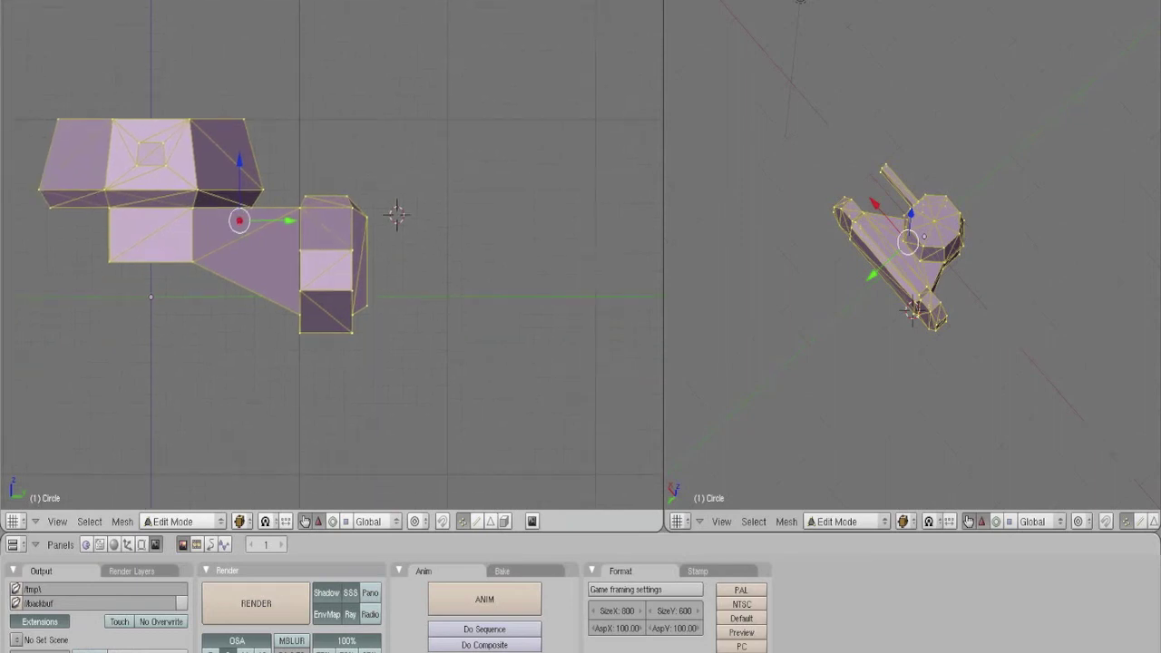
key("a")
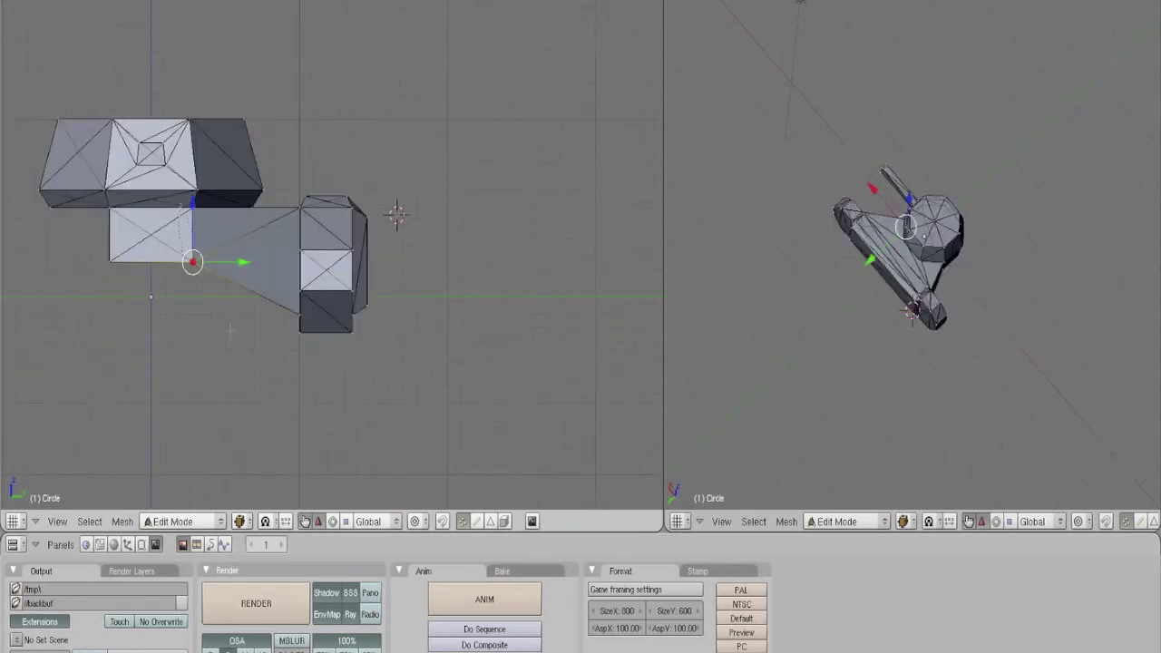
mouse_move(393, 360)
left_mouse_down("ctrl")
mouse_move(410, 196)
mouse_move(288, 199)
left_mouse_up("ctrl")
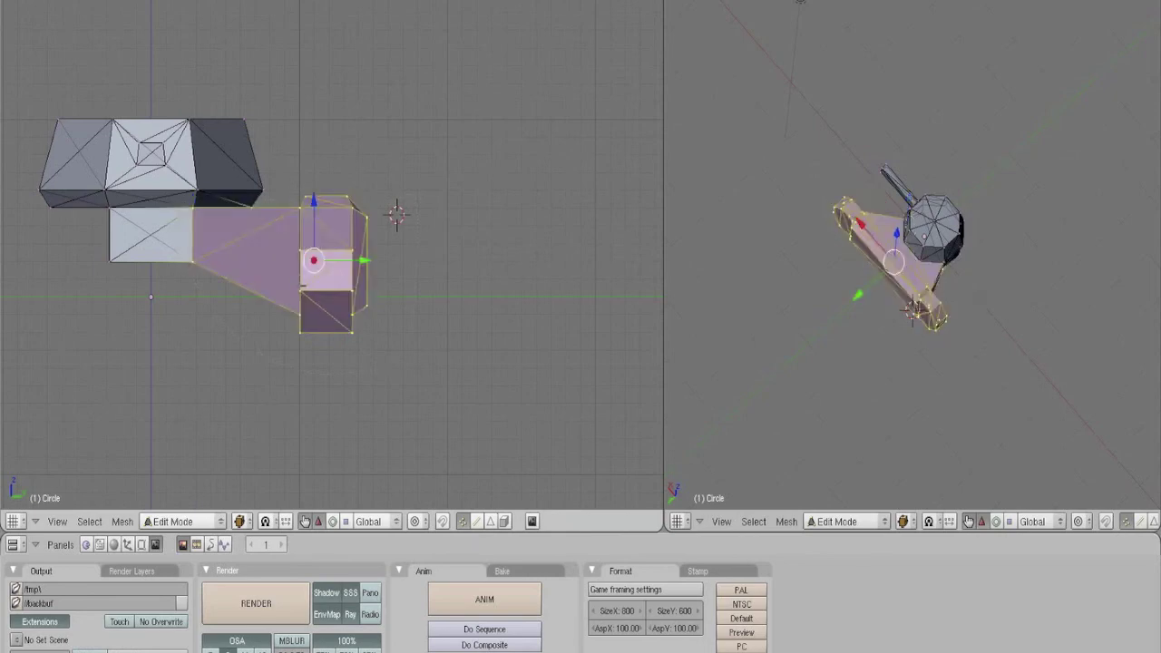
- Try to flip the duplicated track with a uniform scale, and undo the scaling
key("s")
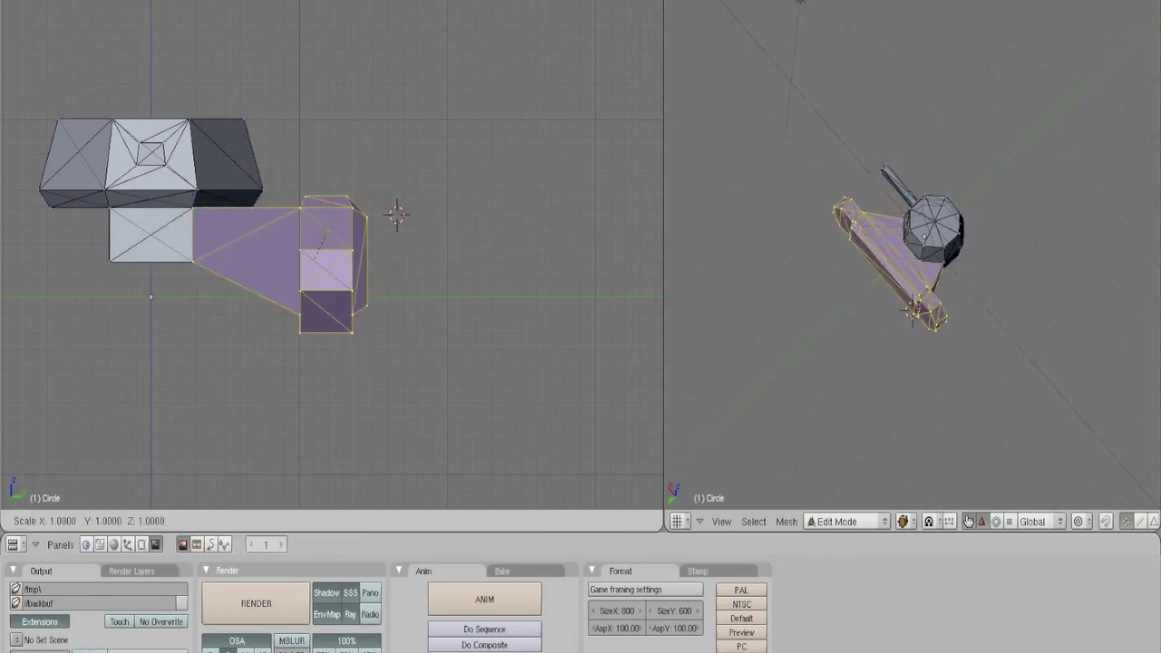
key("0")
key("Escape")
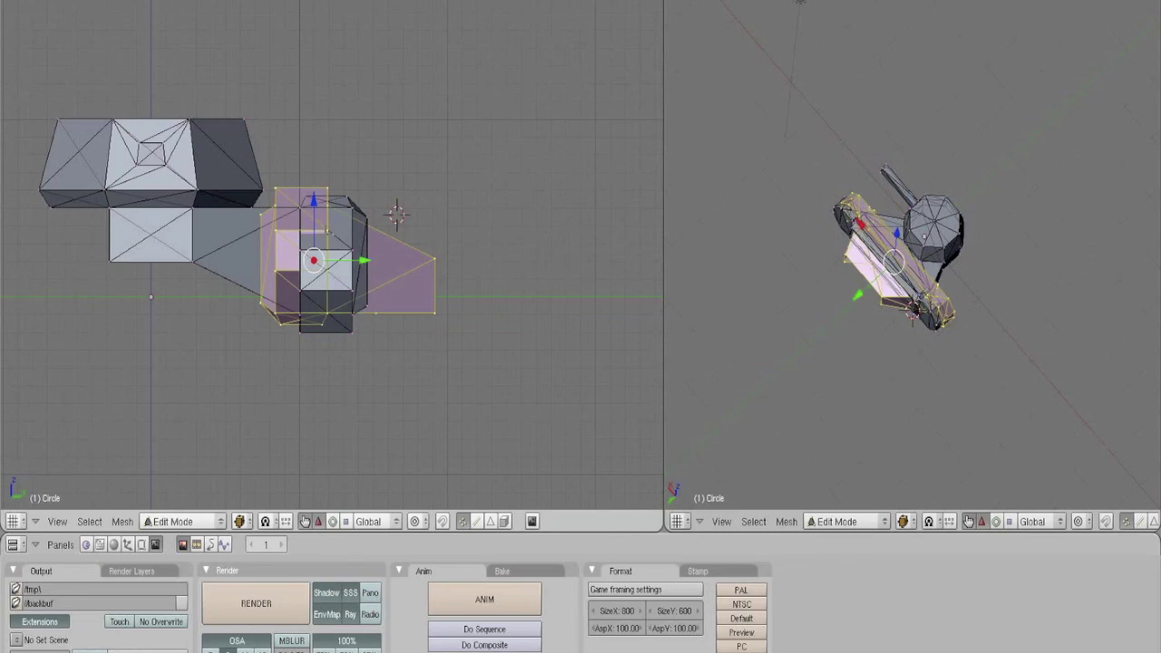
key("ctrl+z")
- Mirror the duplicated track by scaling it -1 along Y, and move it along Y to meet the base's −Y side
key("s")
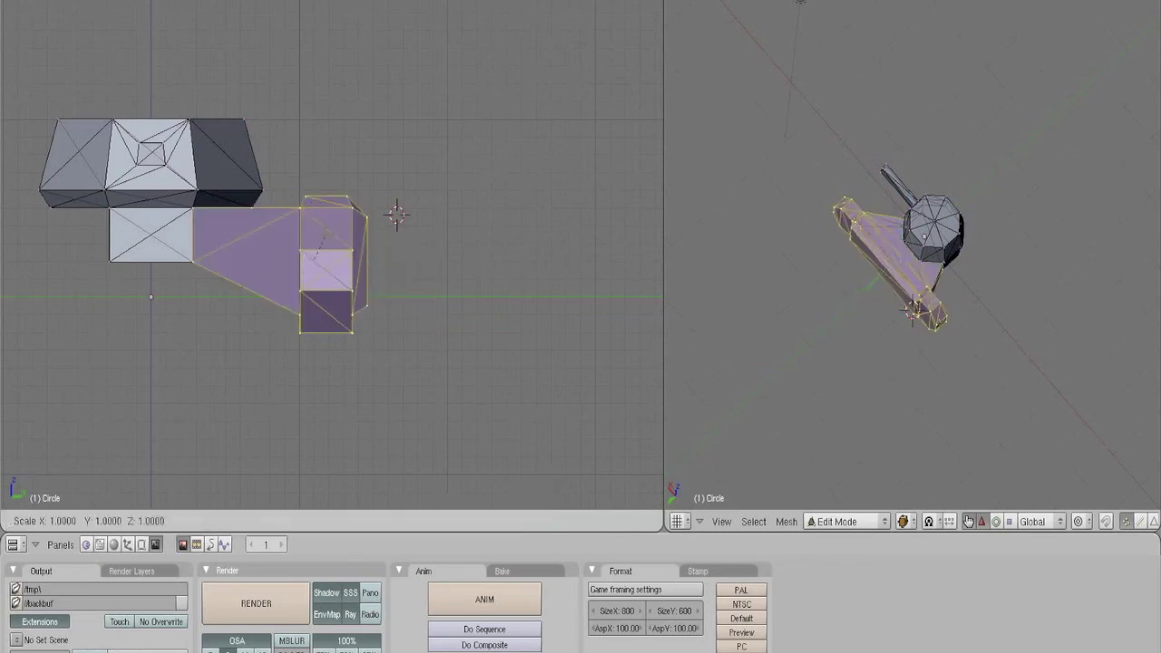
type("y")
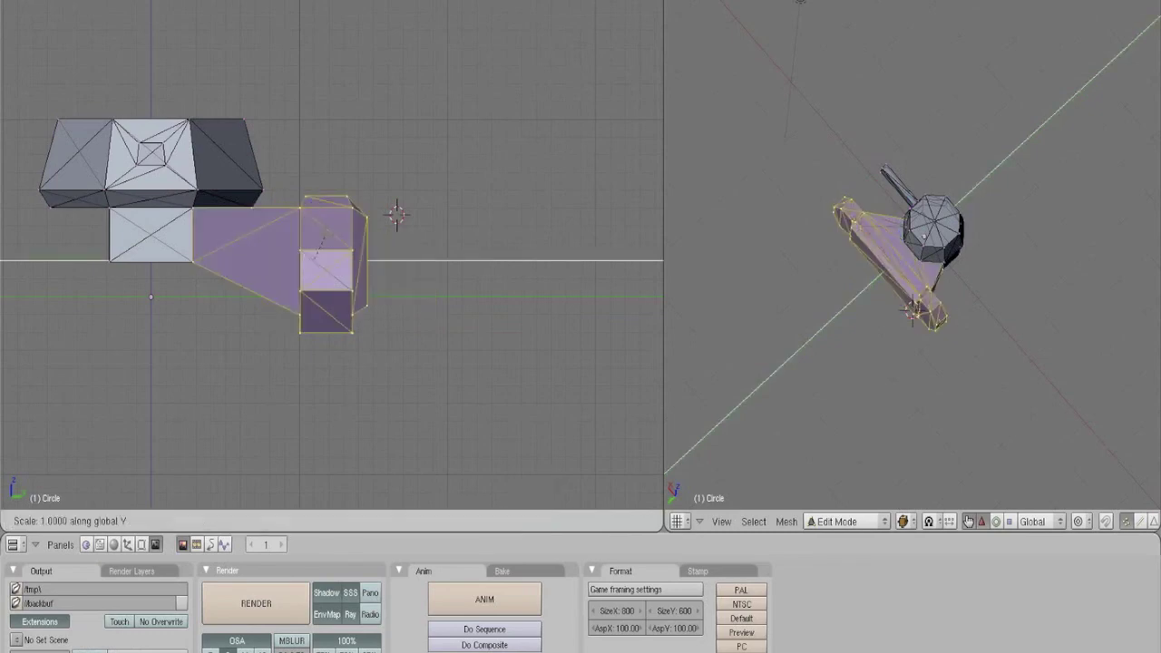
type("-1")
key("Return")
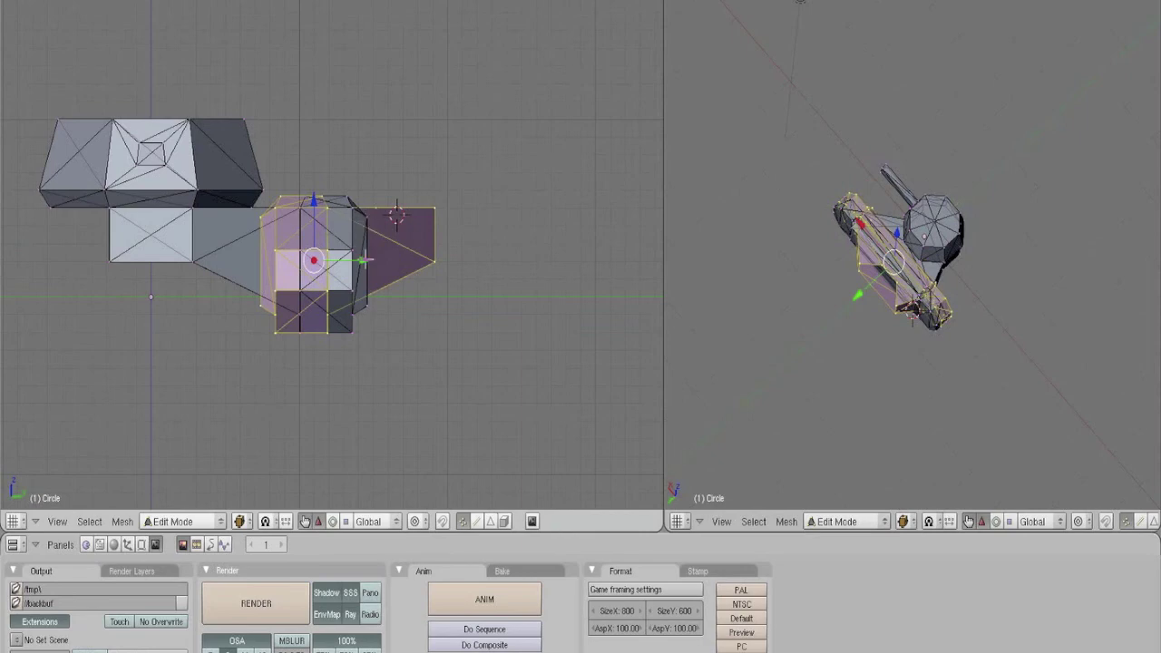
middle_click_drag(329, 325, 418, 335, "shift")
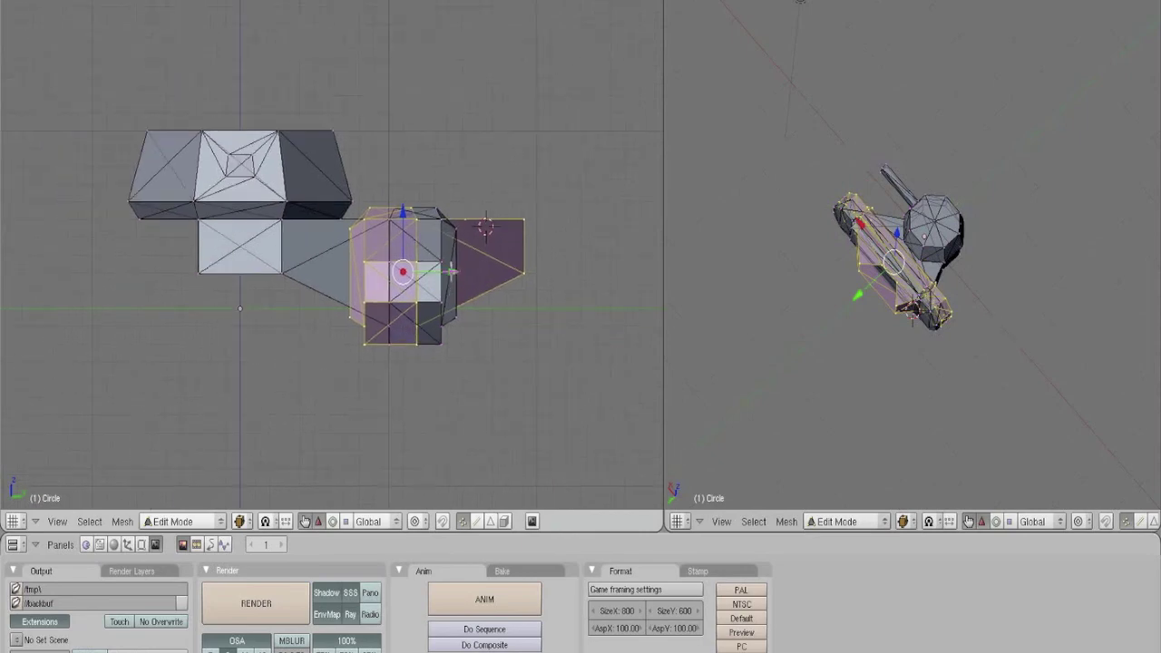
left_click_drag(453, 272, 125, 274)
- Render the current frame, move the render window to inspect the model, and close it
left_click(278, 611)
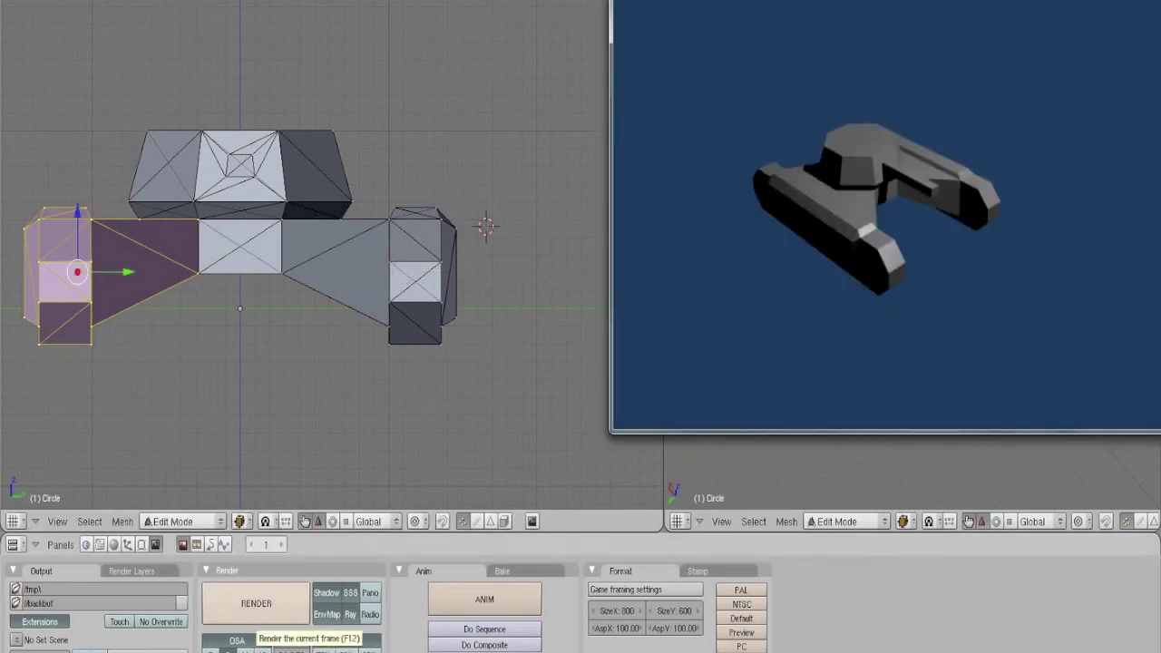
left_click_drag(918, 0, 509, 38)
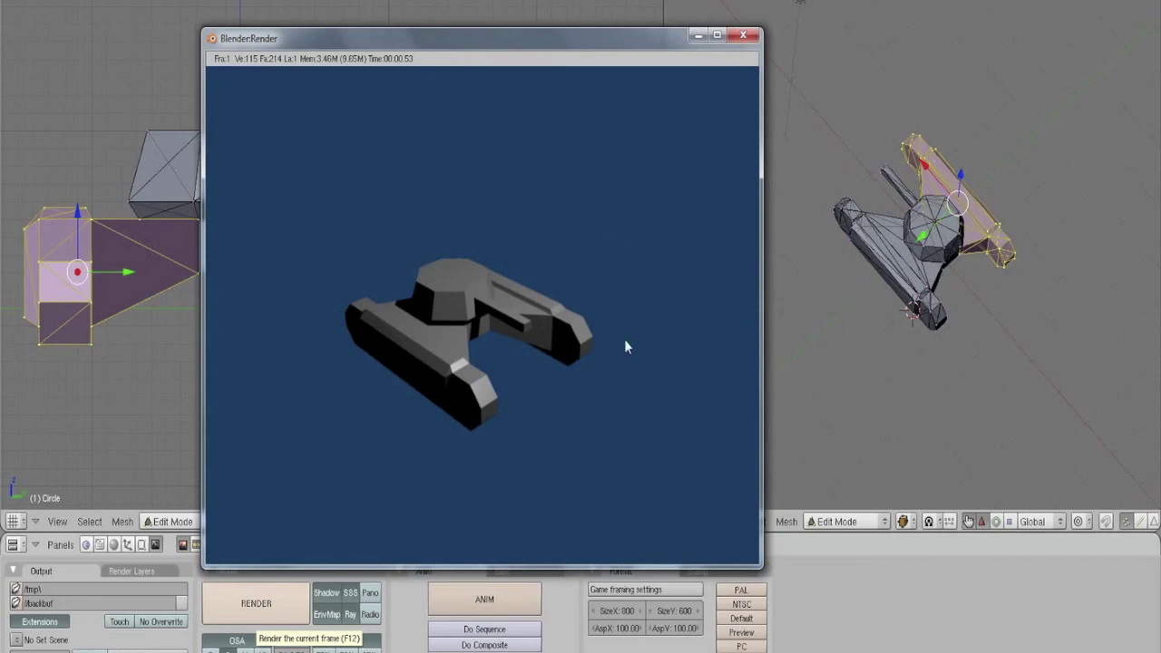
key("Escape")
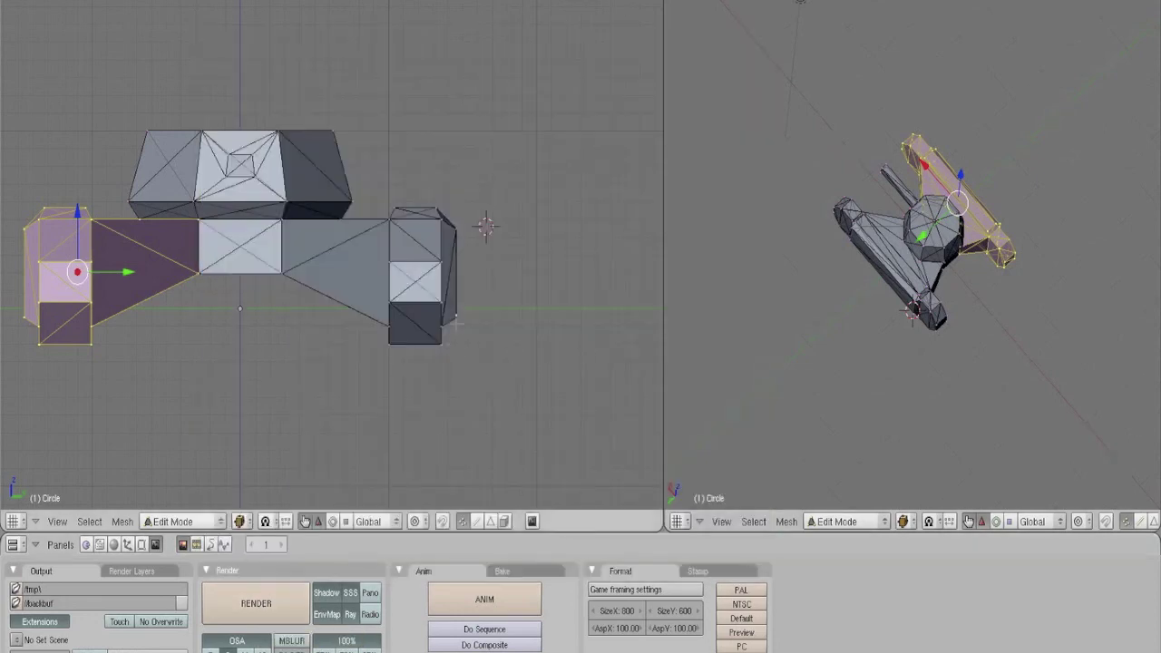